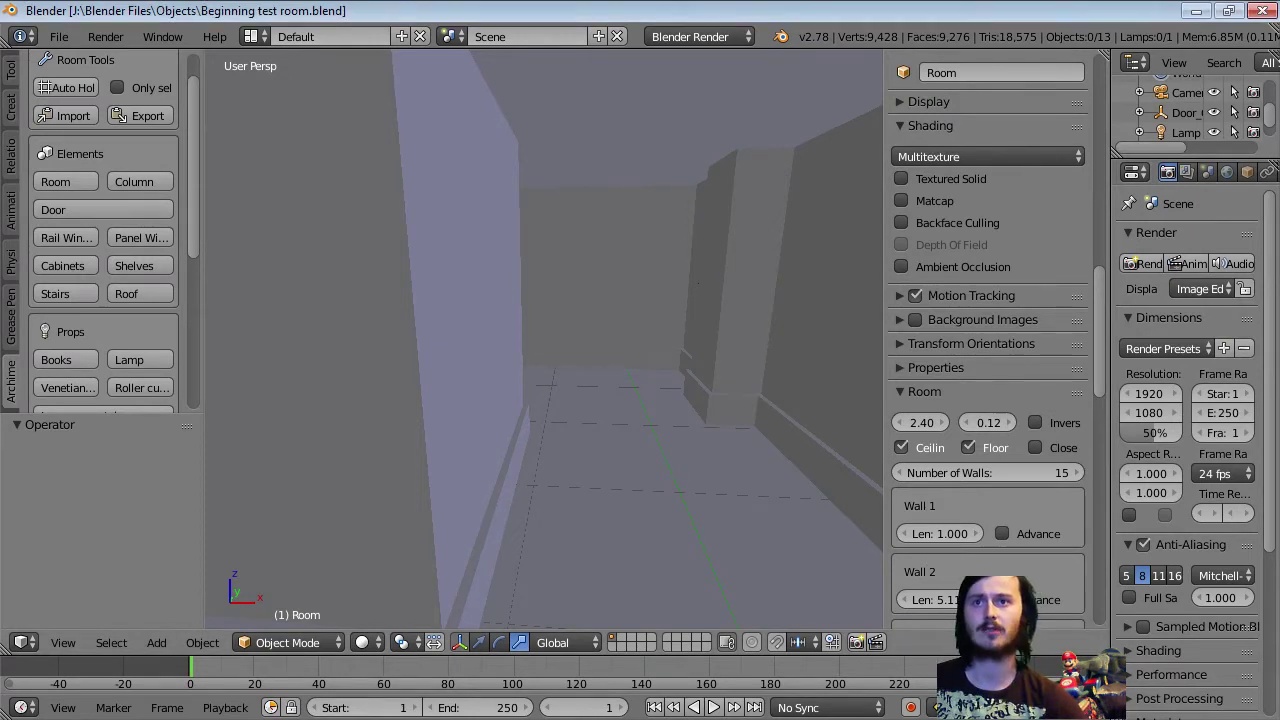
# Step: Walk through the example room with gravity enabled to examine its walls, corridor, baseboards and door
pyautogui.click(584, 427)
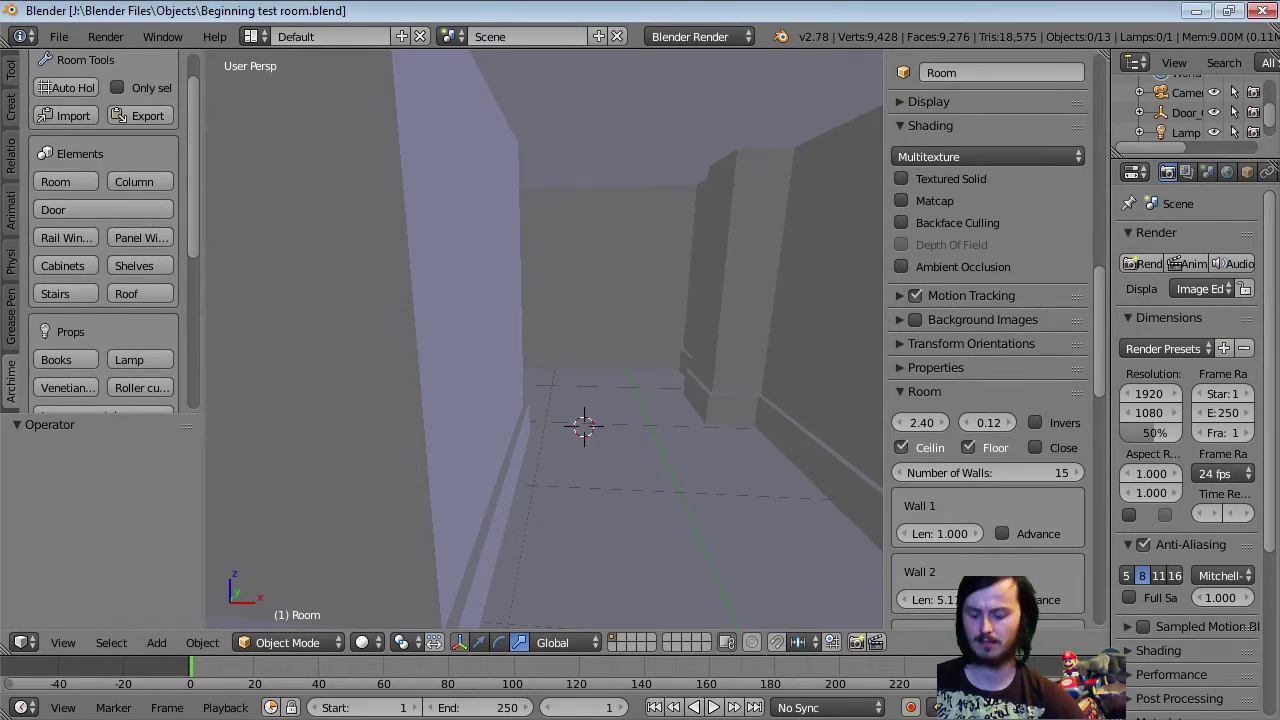
pyautogui.hotkey('shift', 'f')
pyautogui.press('w')
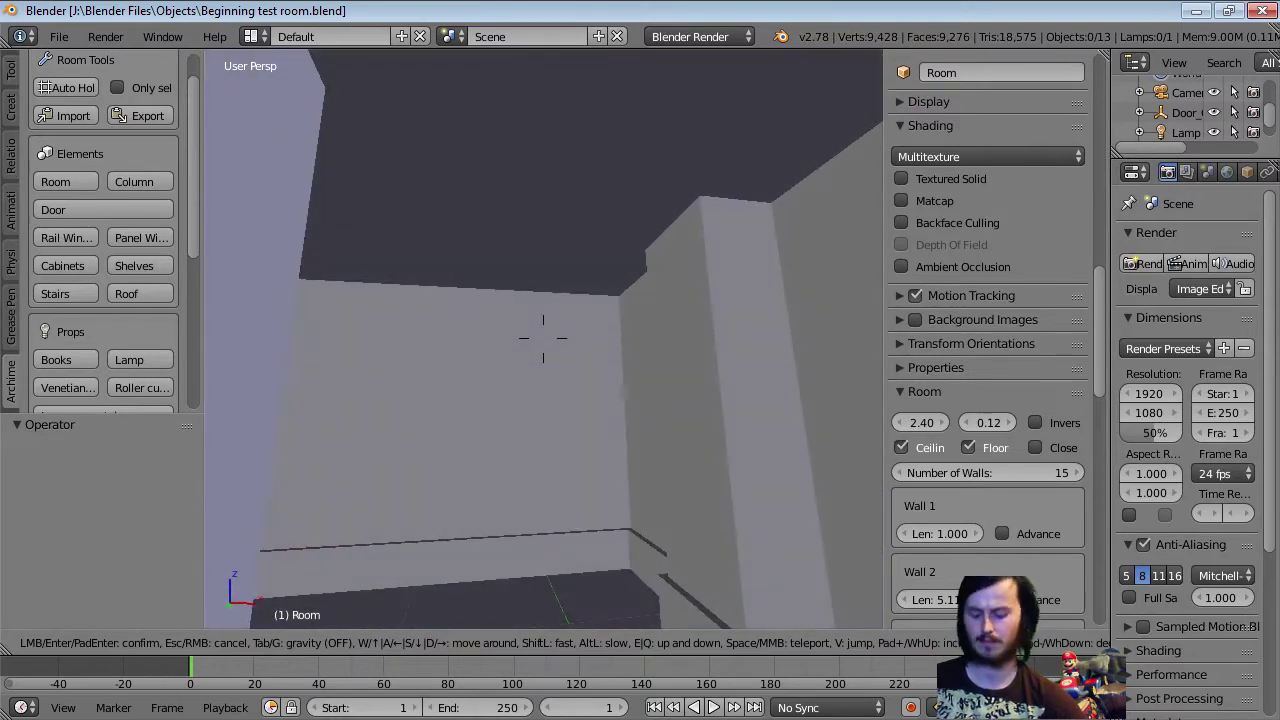
pyautogui.press('Tab')
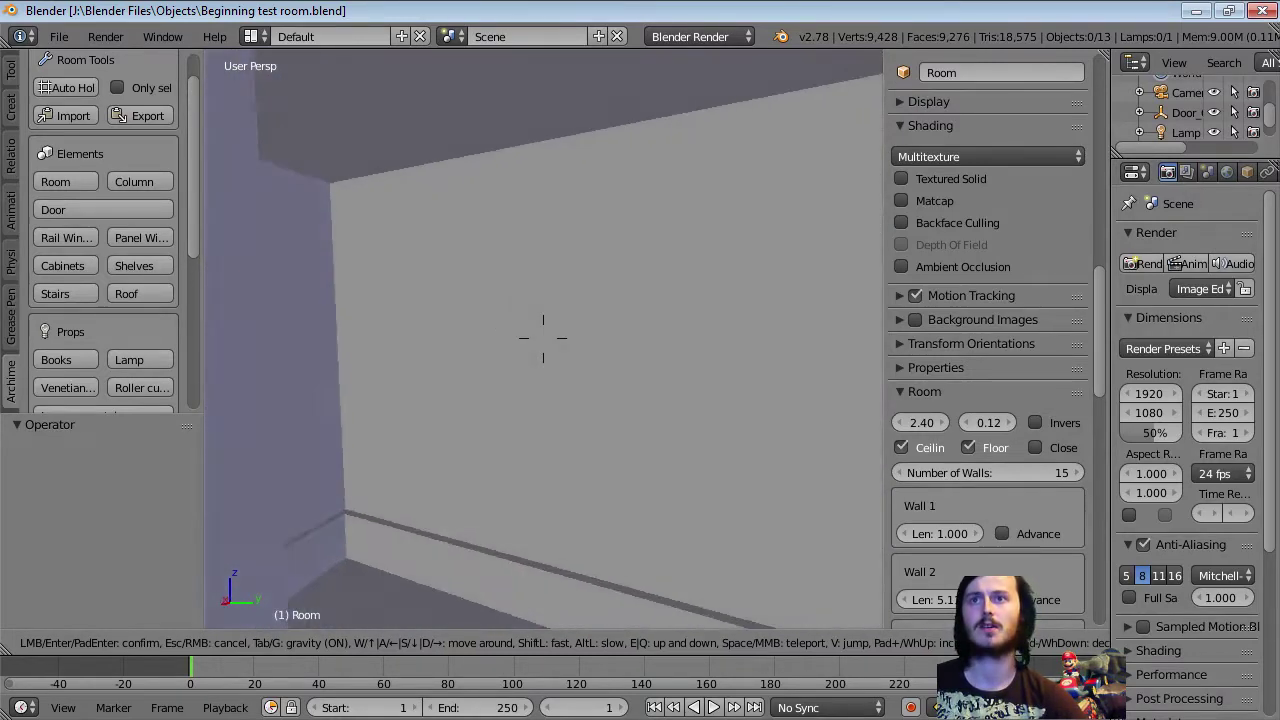
pyautogui.press('w')
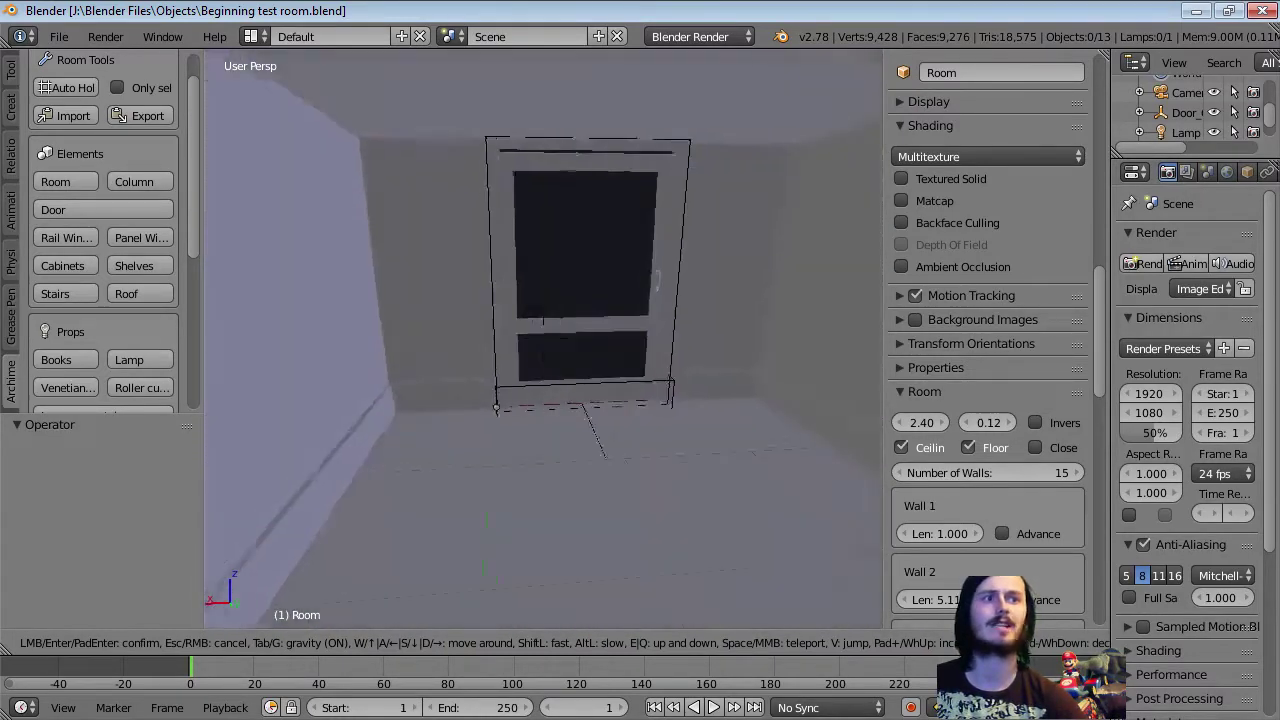
pyautogui.press('w')
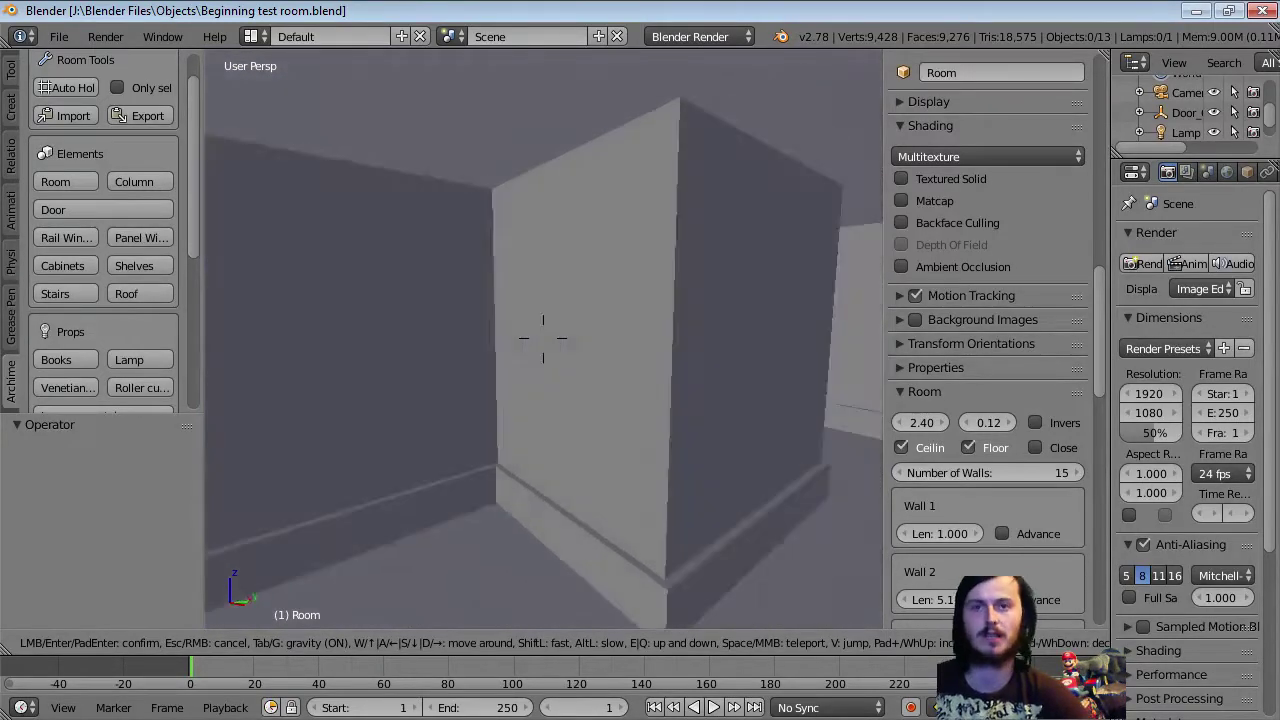
pyautogui.press('w')
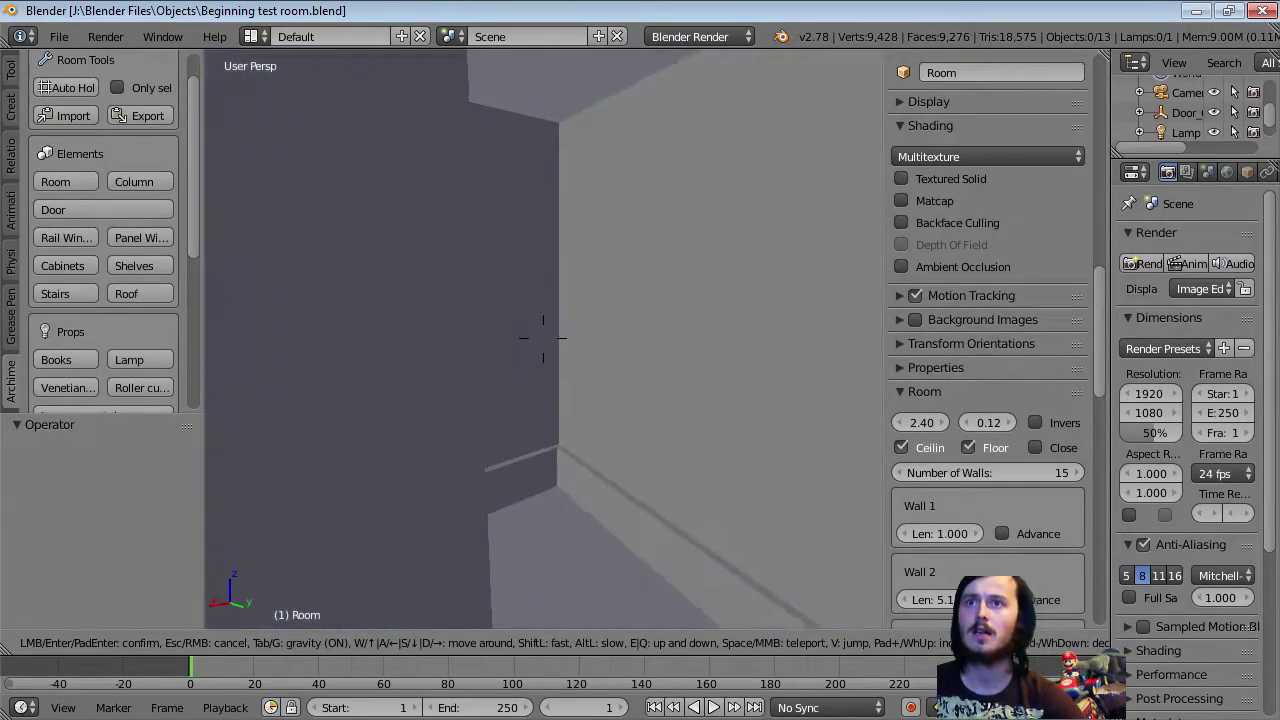
pyautogui.press('w')
pyautogui.click(543, 338)
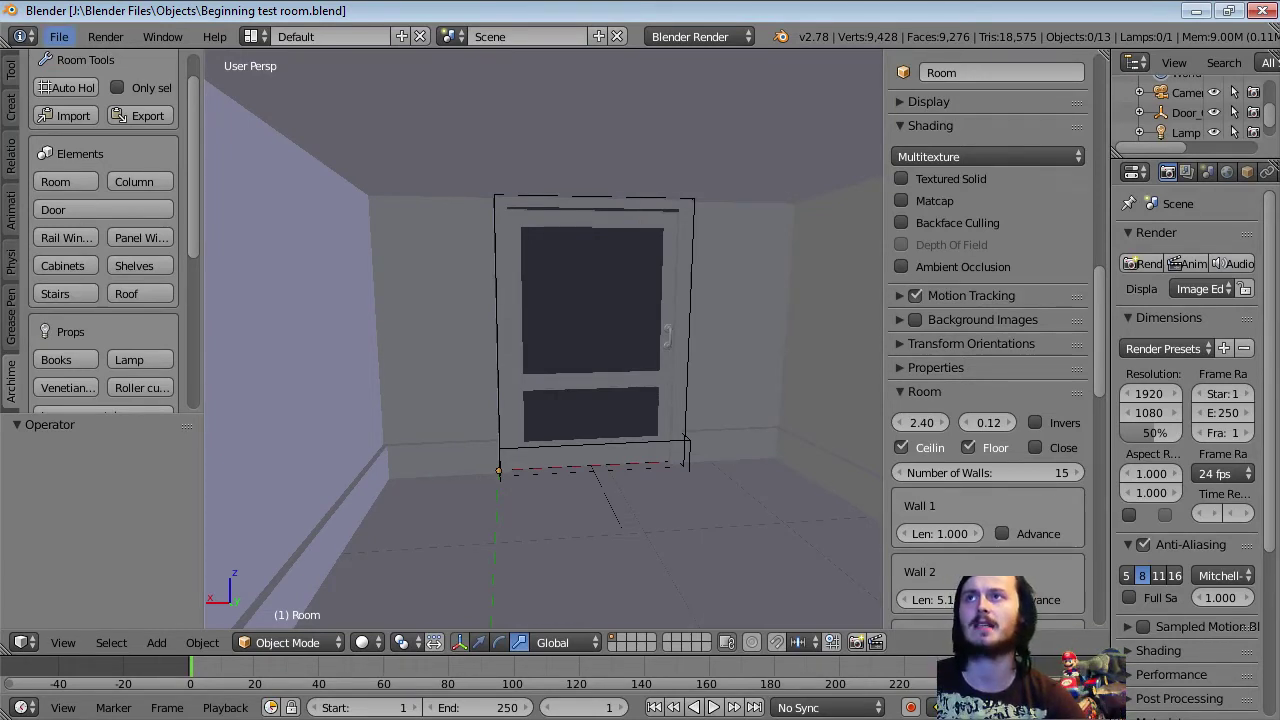
# Step: Look up the Archimesh add-on in the user preferences by searching the add-ons for "mesh"
pyautogui.click(59, 36)
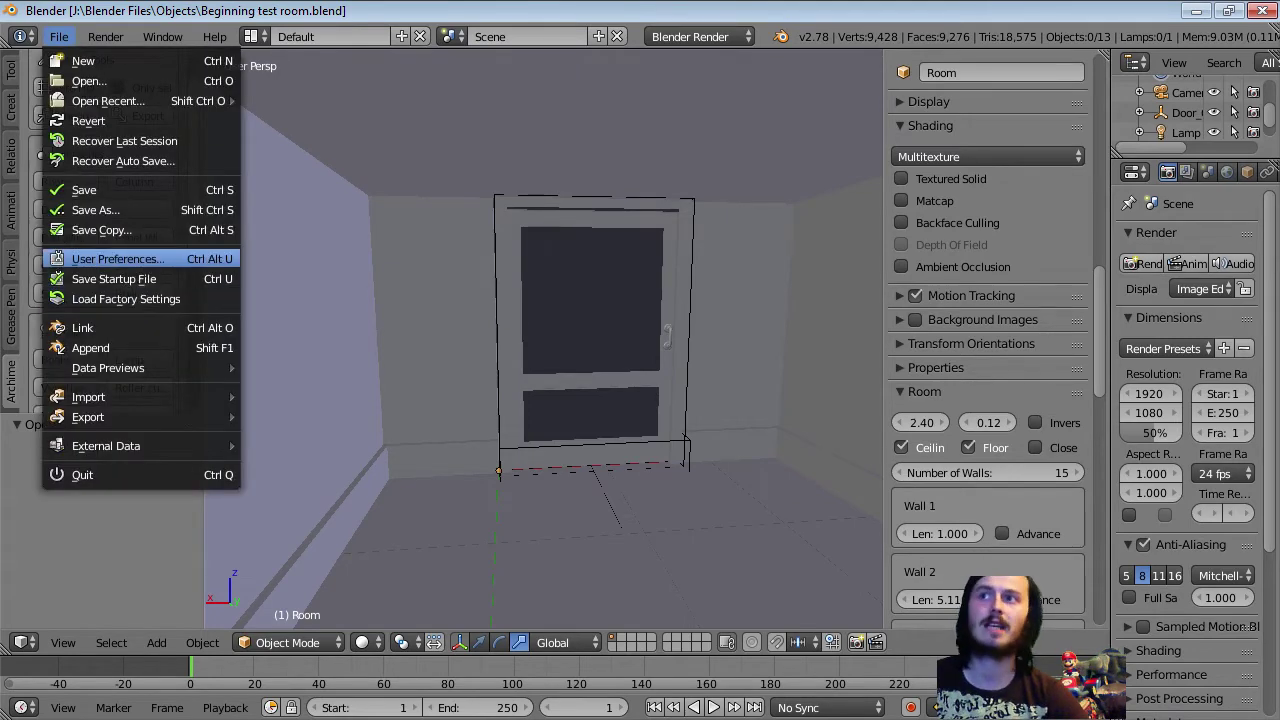
pyautogui.click(126, 259)
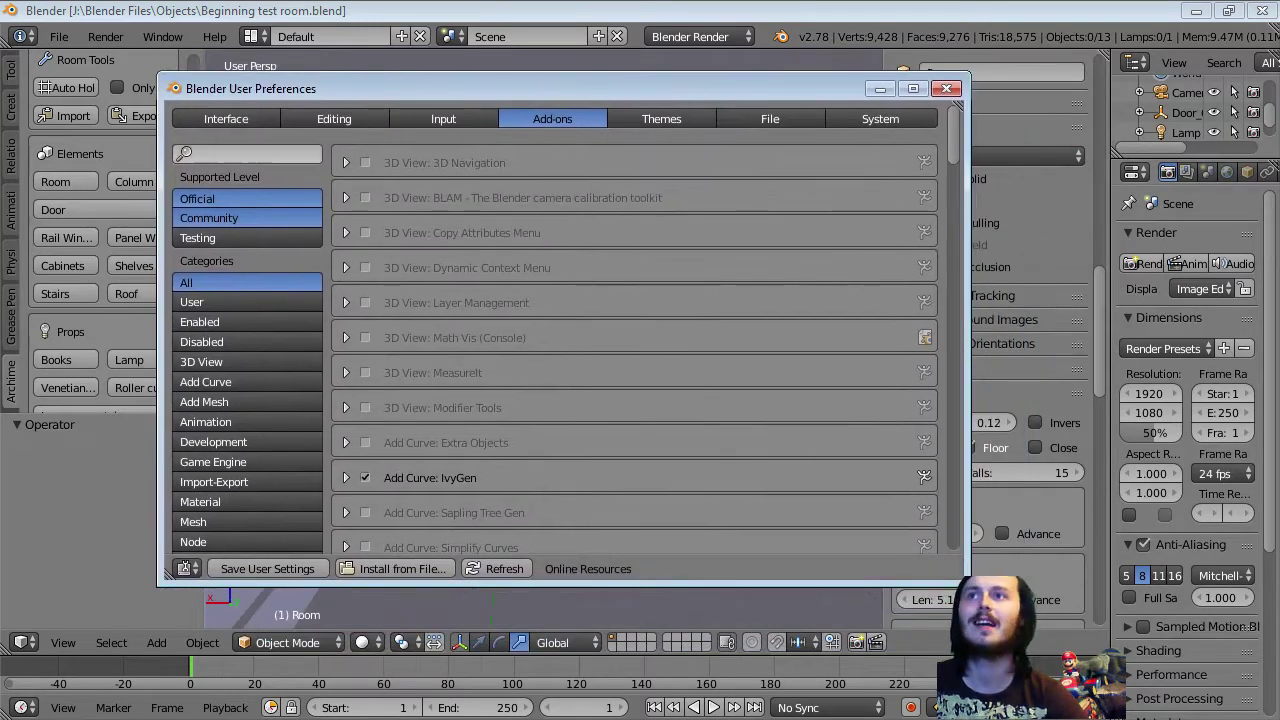
pyautogui.click(247, 154)
pyautogui.write('mesh')
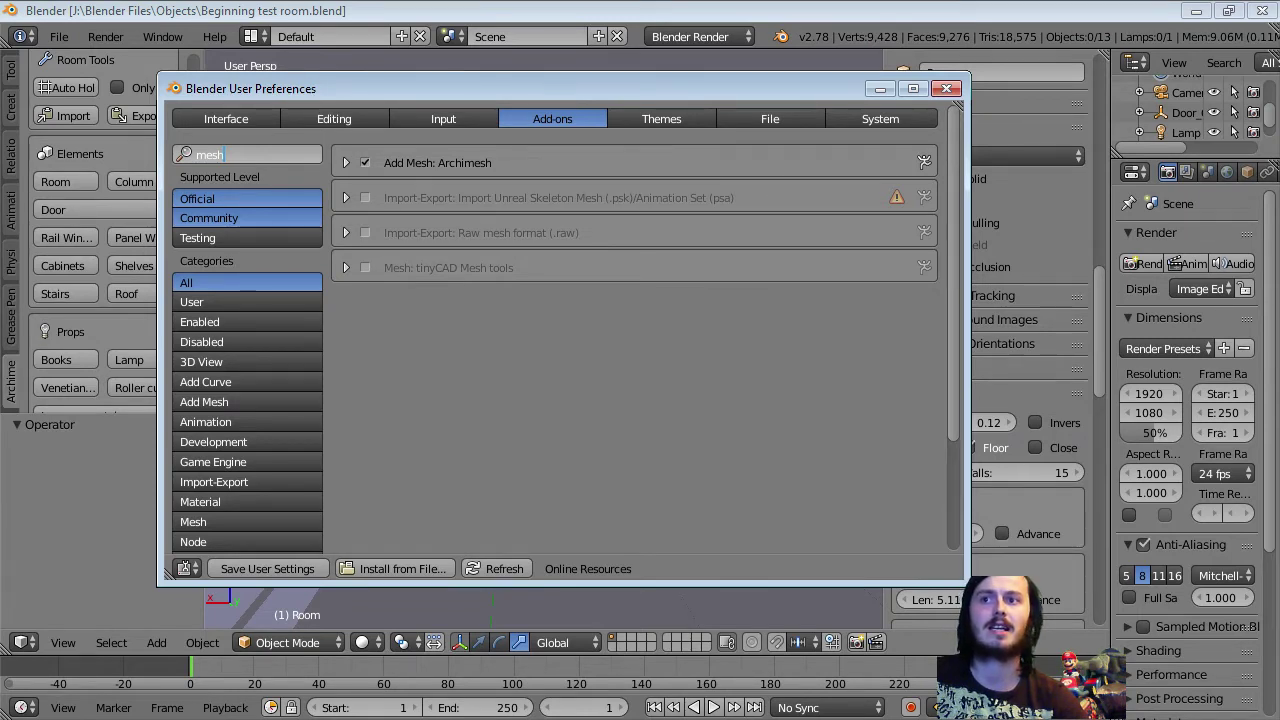
pyautogui.click(946, 89)
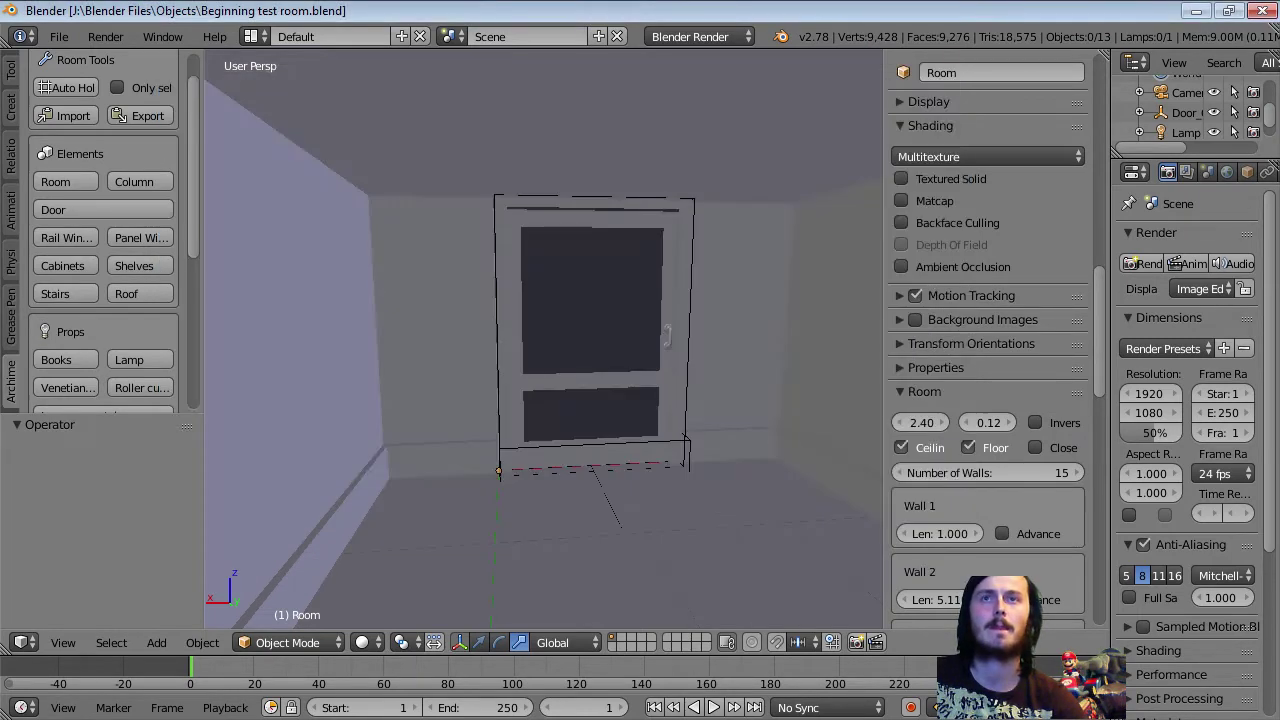
# Step: Start a new file and delete the default cube from the scene
pyautogui.click(59, 37)
pyautogui.click(82, 59)
pyautogui.click(90, 74)
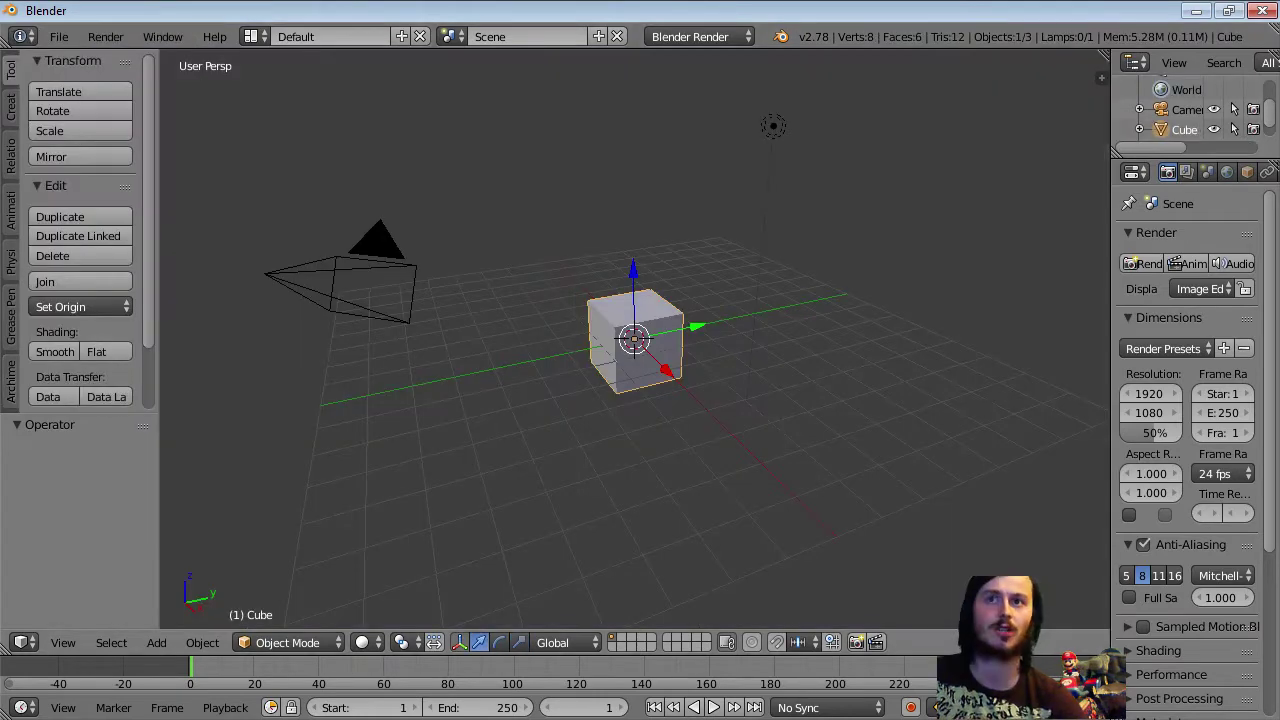
pyautogui.press('x')
pyautogui.press('Return')
pyautogui.hotkey('shift', 'a')
pyautogui.press('Escape')
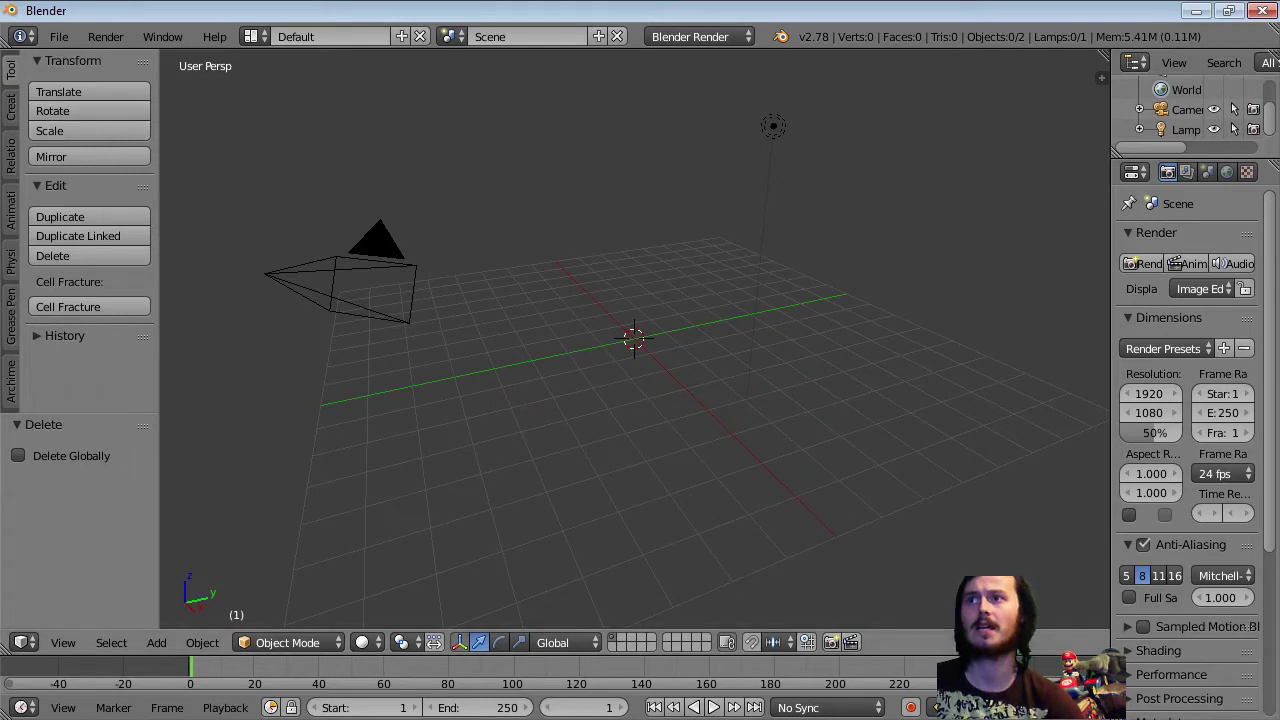
# Step: Add an Archimesh room object at the scene origin
pyautogui.click(11, 381)
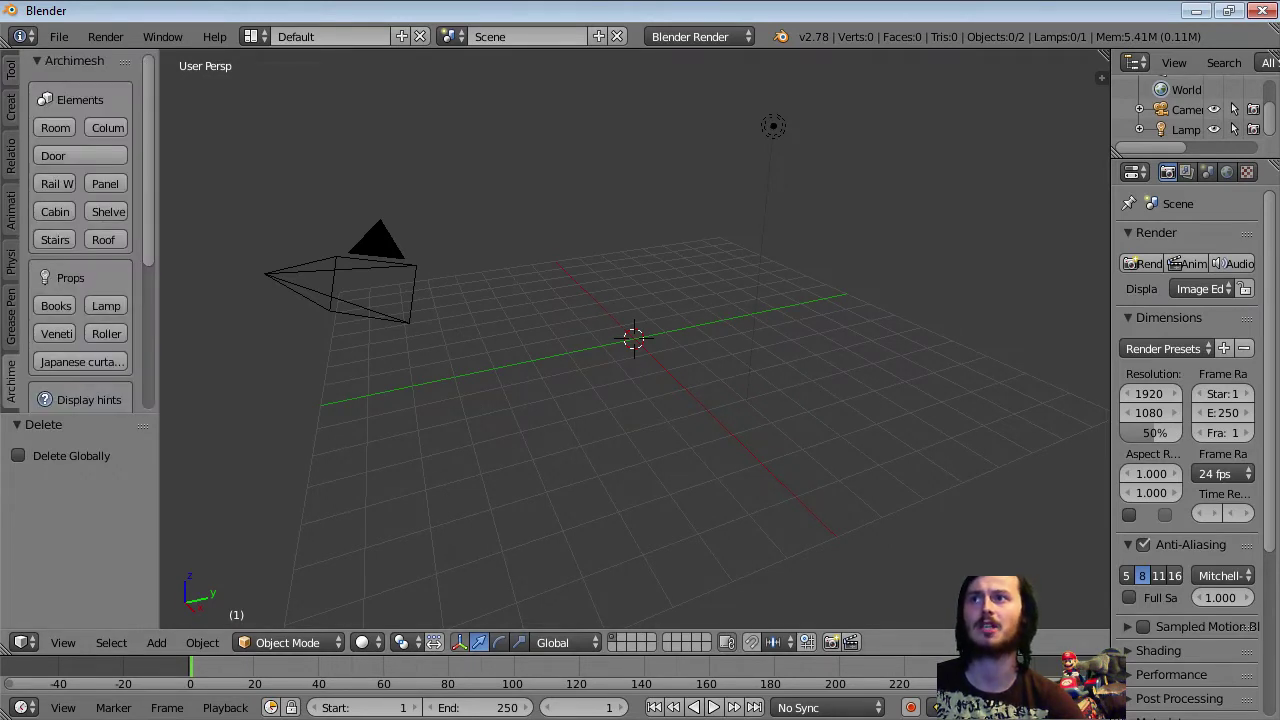
pyautogui.click(55, 127)
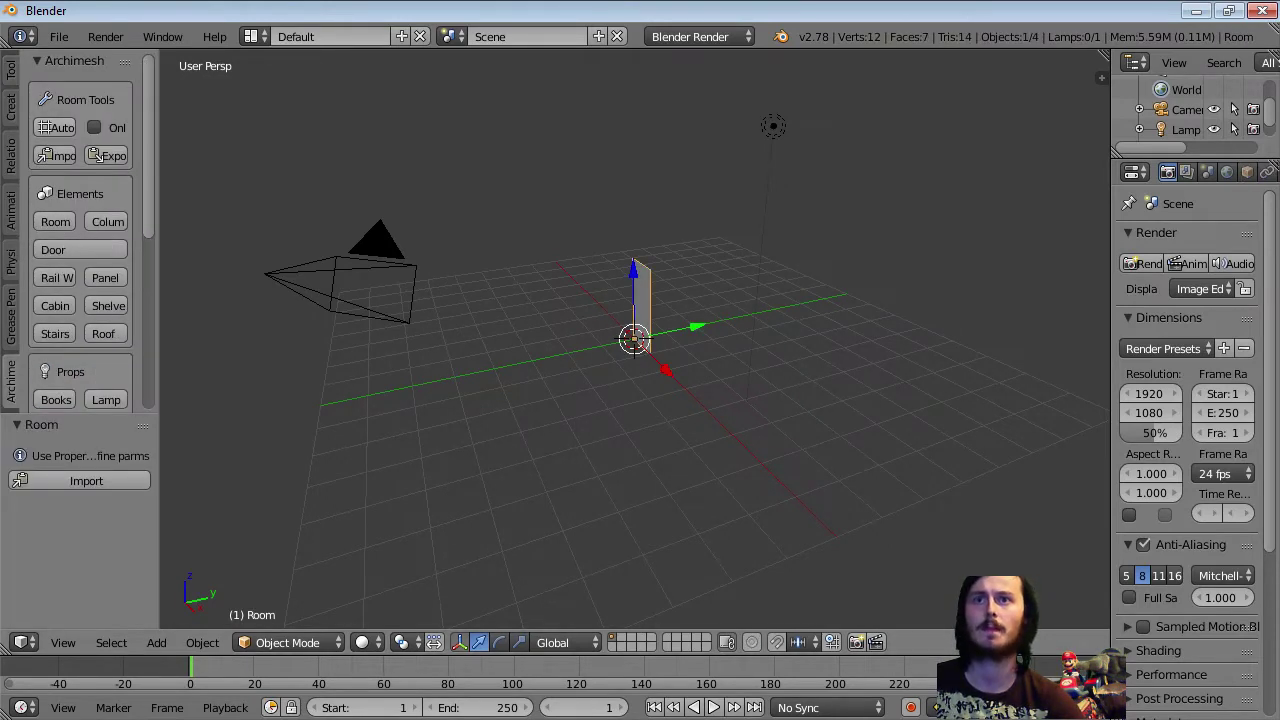
pyautogui.scroll(1, 634, 339)
pyautogui.scroll(2, 634, 339)
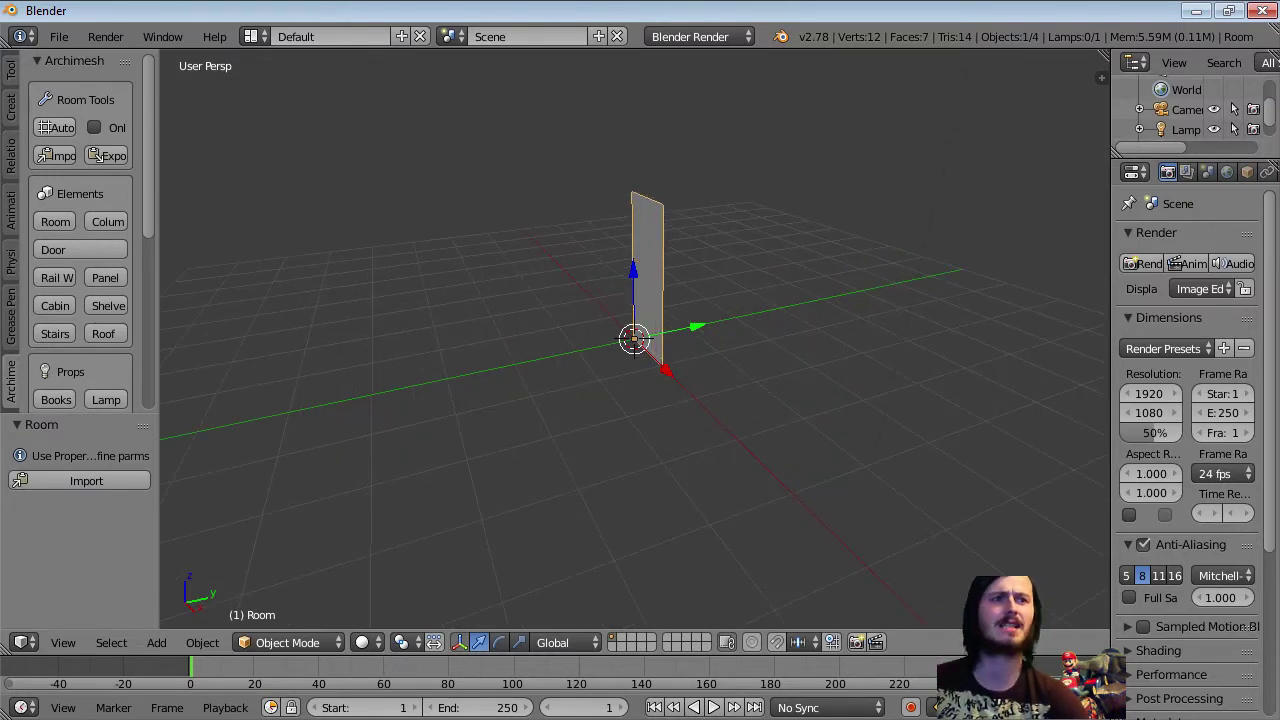
pyautogui.moveTo(634, 339); pyautogui.dragTo(765, 322, button='middle')
pyautogui.scroll(-3, 56, 305)
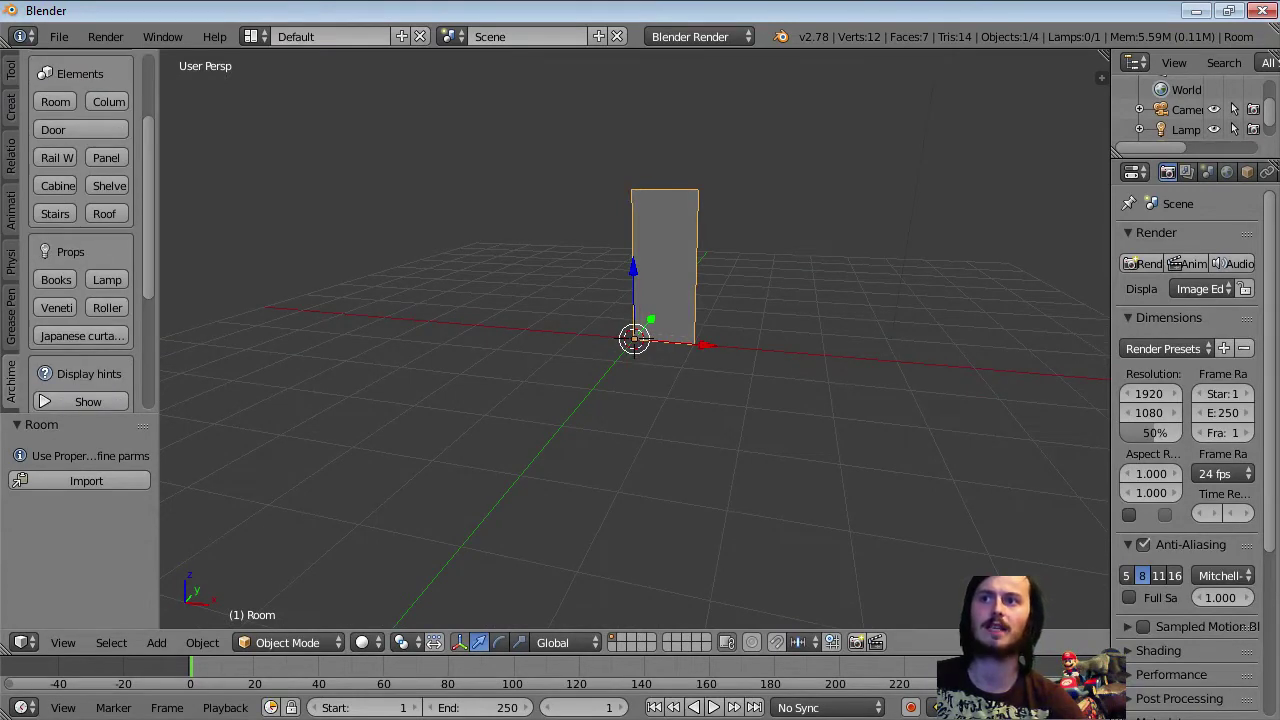
# Step: Display the room object's parameters and widen the side regions so that the tool names and settings are readable
pyautogui.moveTo(160, 390); pyautogui.dragTo(202, 390)
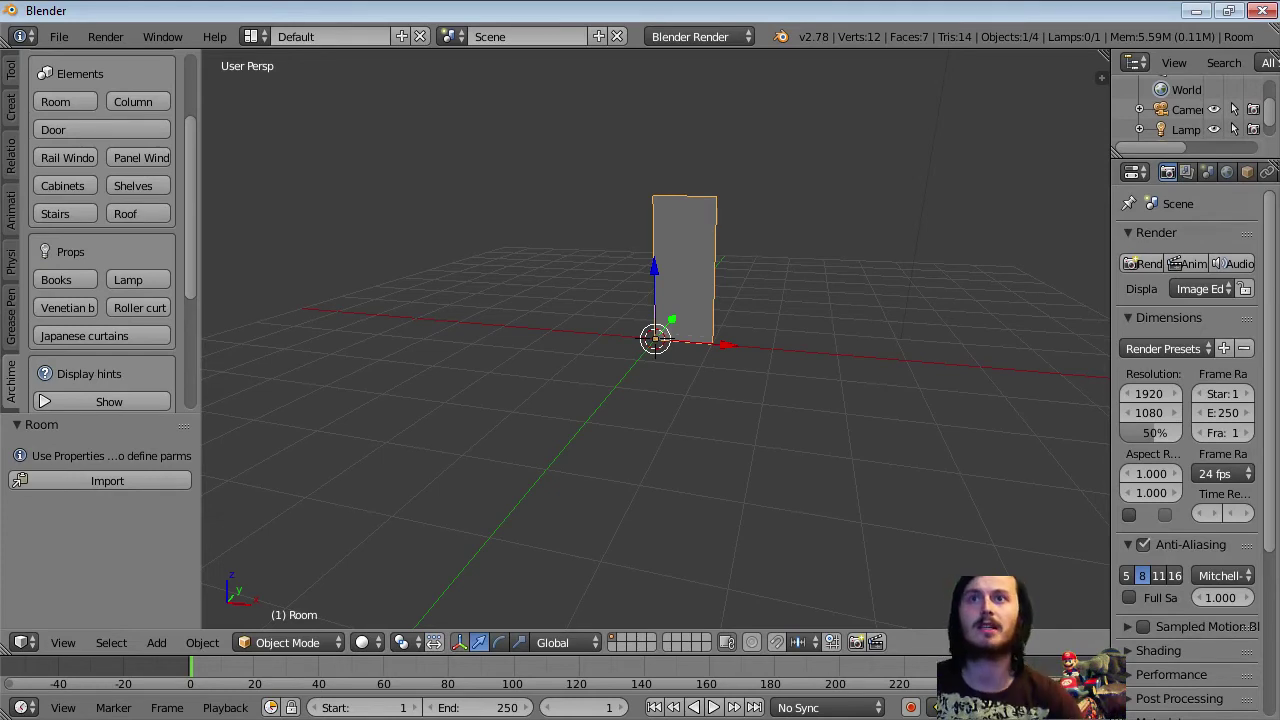
pyautogui.moveTo(655, 400); pyautogui.dragTo(530, 428, button='middle')
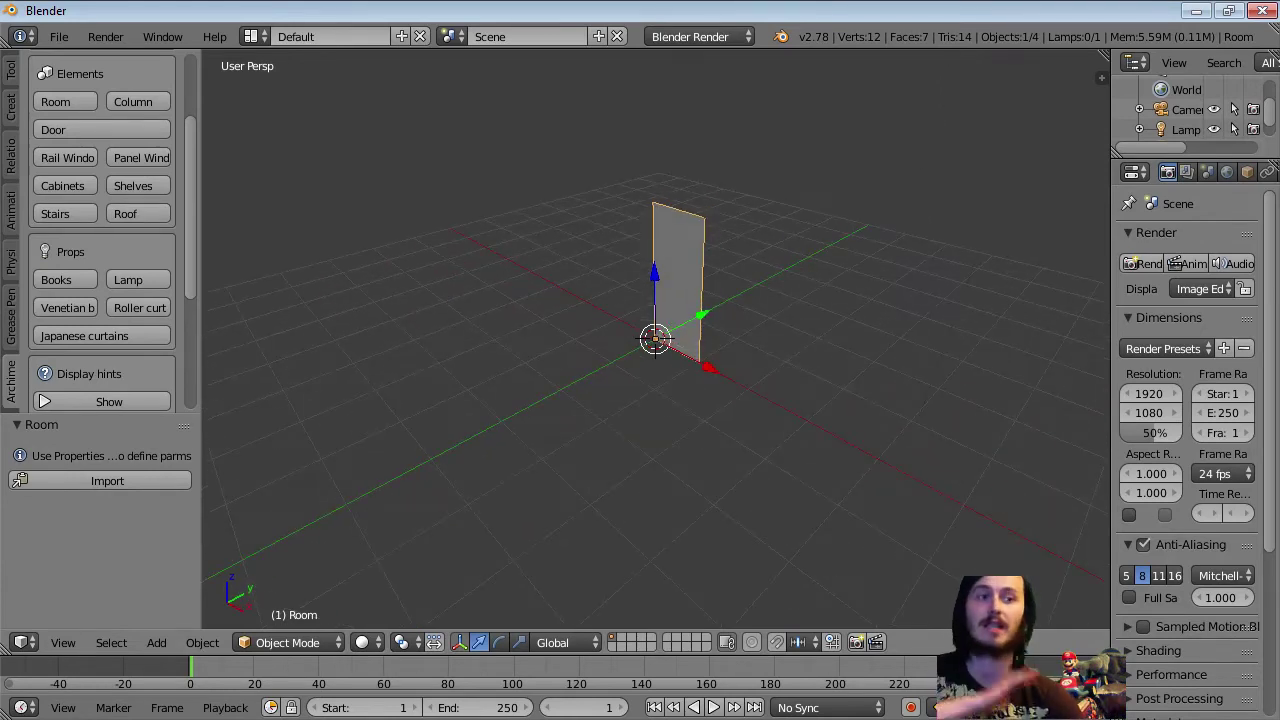
pyautogui.scroll(3, 600, 400)
pyautogui.moveTo(600, 400); pyautogui.dragTo(655, 380, button='middle')
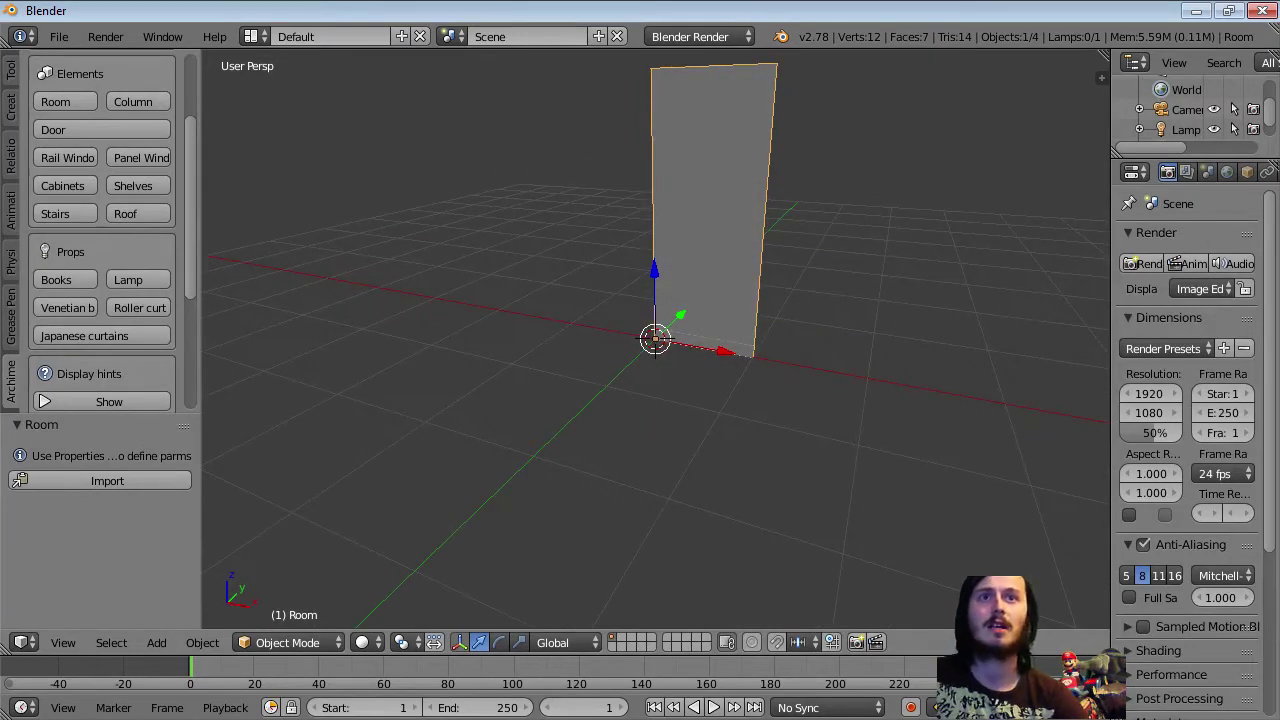
pyautogui.moveTo(1114, 170); pyautogui.dragTo(1058, 170)
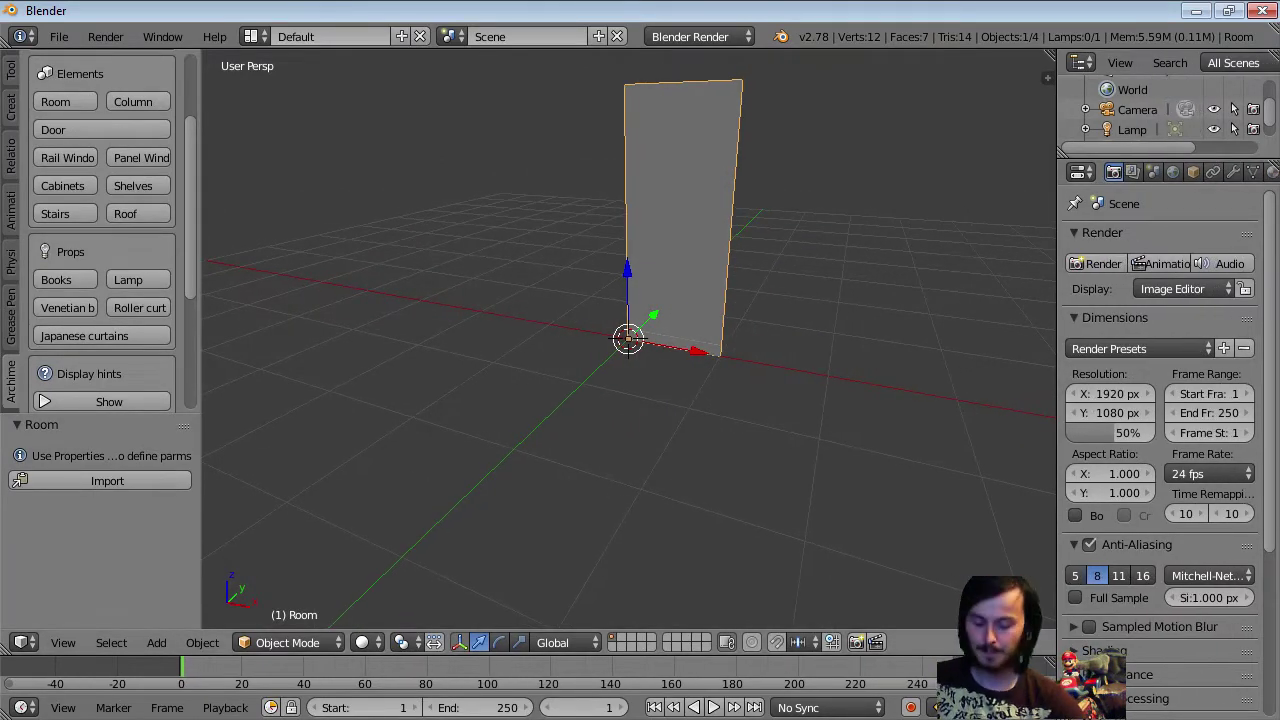
pyautogui.press('n')
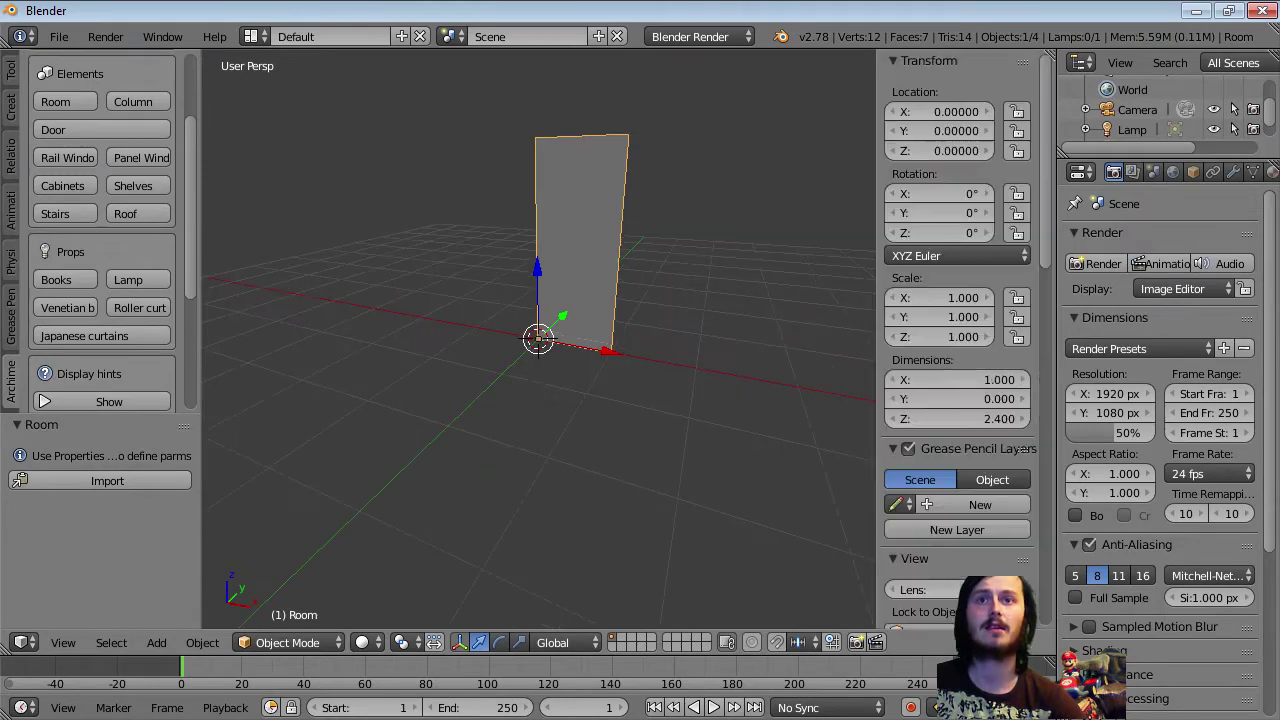
pyautogui.scroll(-15, 1020, 448)
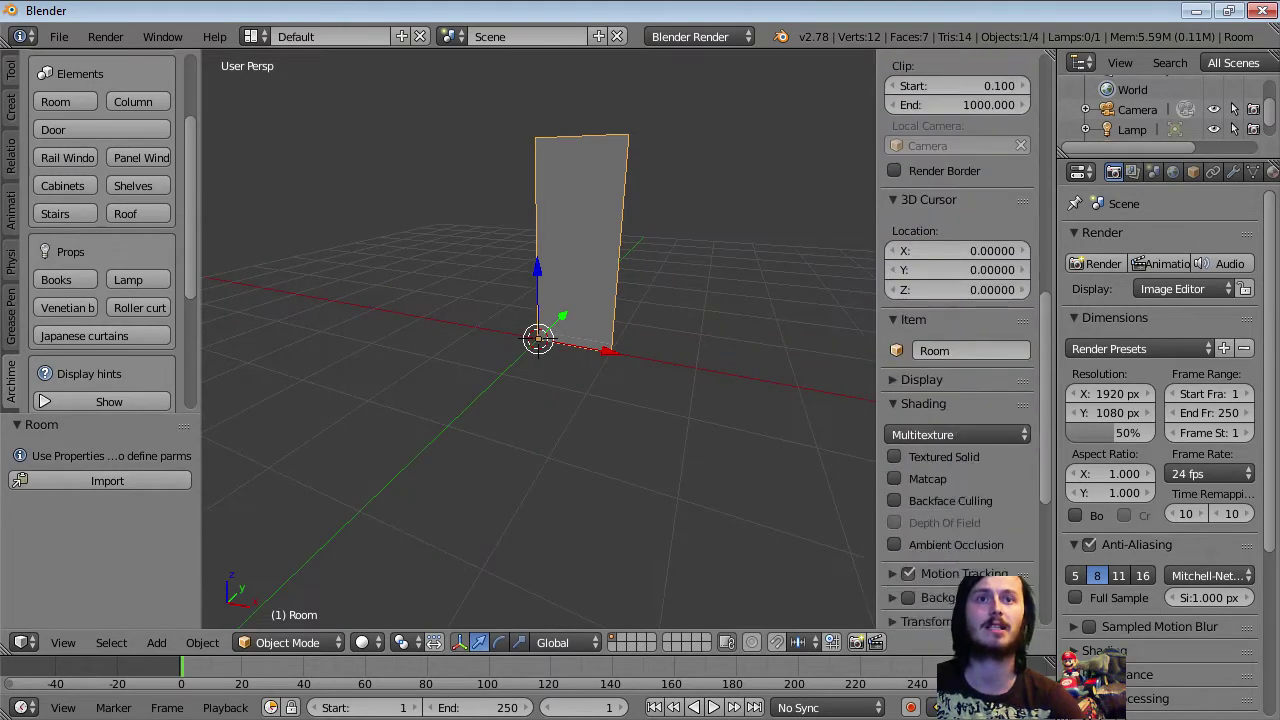
pyautogui.scroll(-4, 1020, 448)
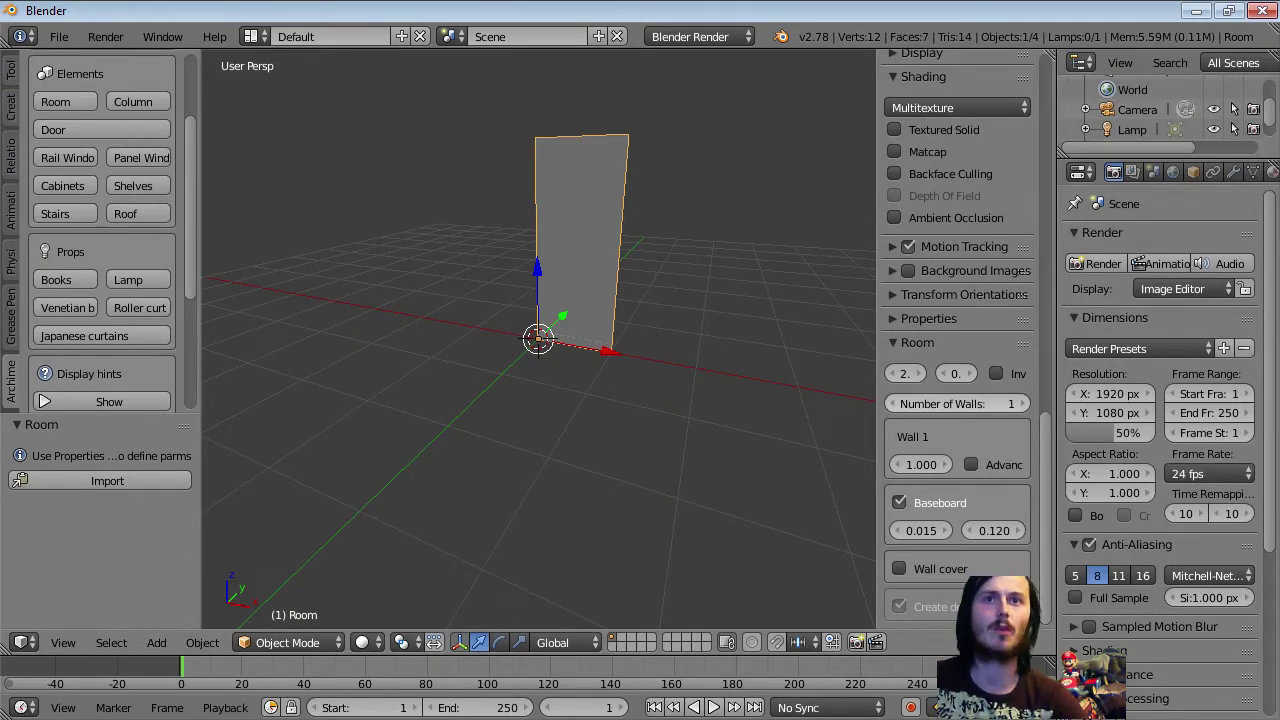
pyautogui.moveTo(876, 402); pyautogui.dragTo(799, 398)
# Step: Set the room's wall thickness to 0.210
pyautogui.moveTo(918, 373); pyautogui.dragTo(975, 373)
pyautogui.moveTo(660, 400); pyautogui.dragTo(550, 412, button='middle')
pyautogui.scroll(1, 550, 412)
pyautogui.moveTo(918, 373); pyautogui.dragTo(853, 373)
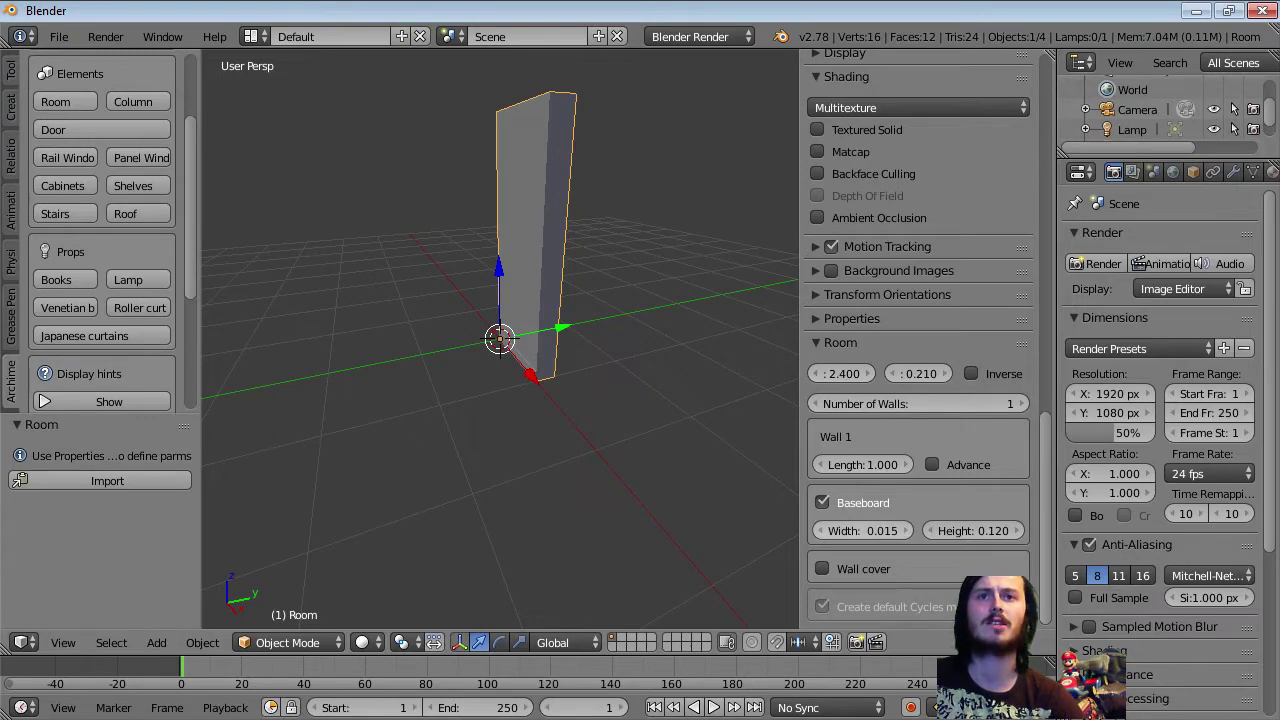
# Step: Add a second wall to the room and set its length to 5.380
pyautogui.click(1019, 404)
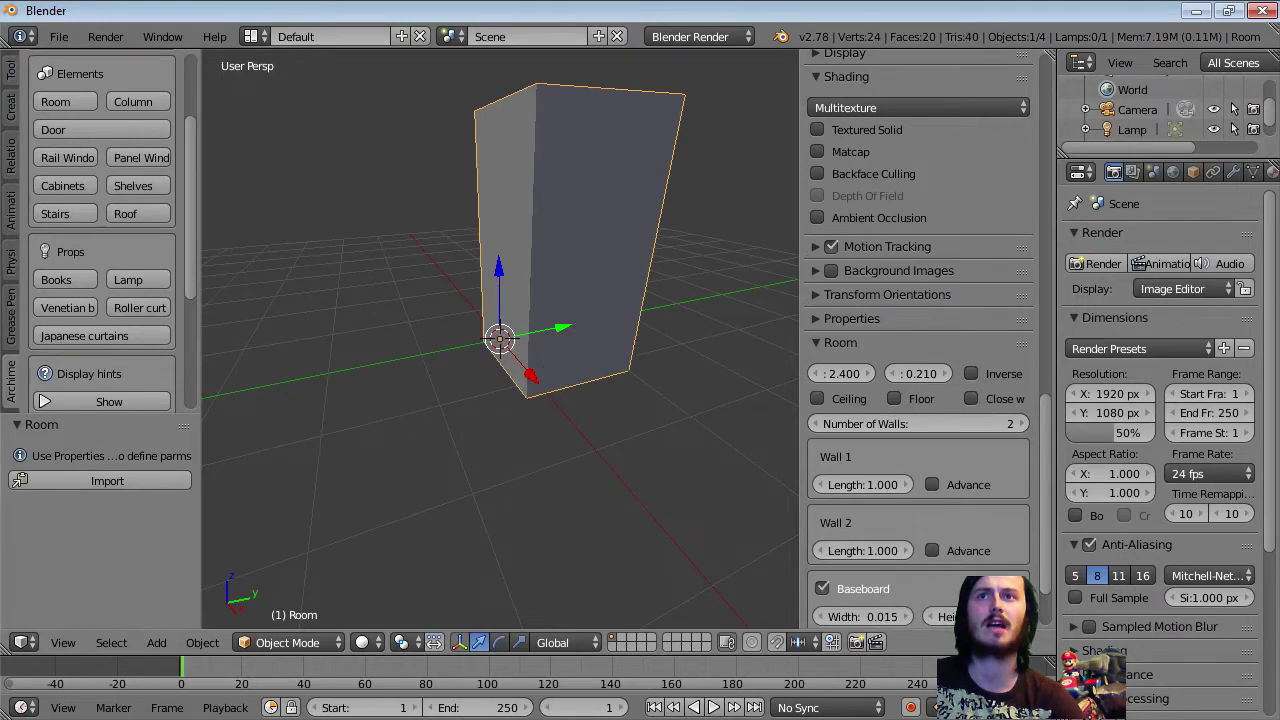
pyautogui.moveTo(680, 330); pyautogui.dragTo(636, 400, button='middle')
pyautogui.moveTo(500, 380); pyautogui.dragTo(470, 380, button='middle')
pyautogui.moveTo(862, 550); pyautogui.dragTo(905, 550)
pyautogui.scroll(-5, 605, 515)
pyautogui.moveTo(605, 515); pyautogui.dragTo(460, 510, button='middle')
pyautogui.moveTo(862, 550); pyautogui.dragTo(892, 550)
pyautogui.moveTo(700, 515); pyautogui.dragTo(590, 500, button='middle')
# Step: Add a third wall to the room and set its length to -2.810
pyautogui.click(1021, 424)
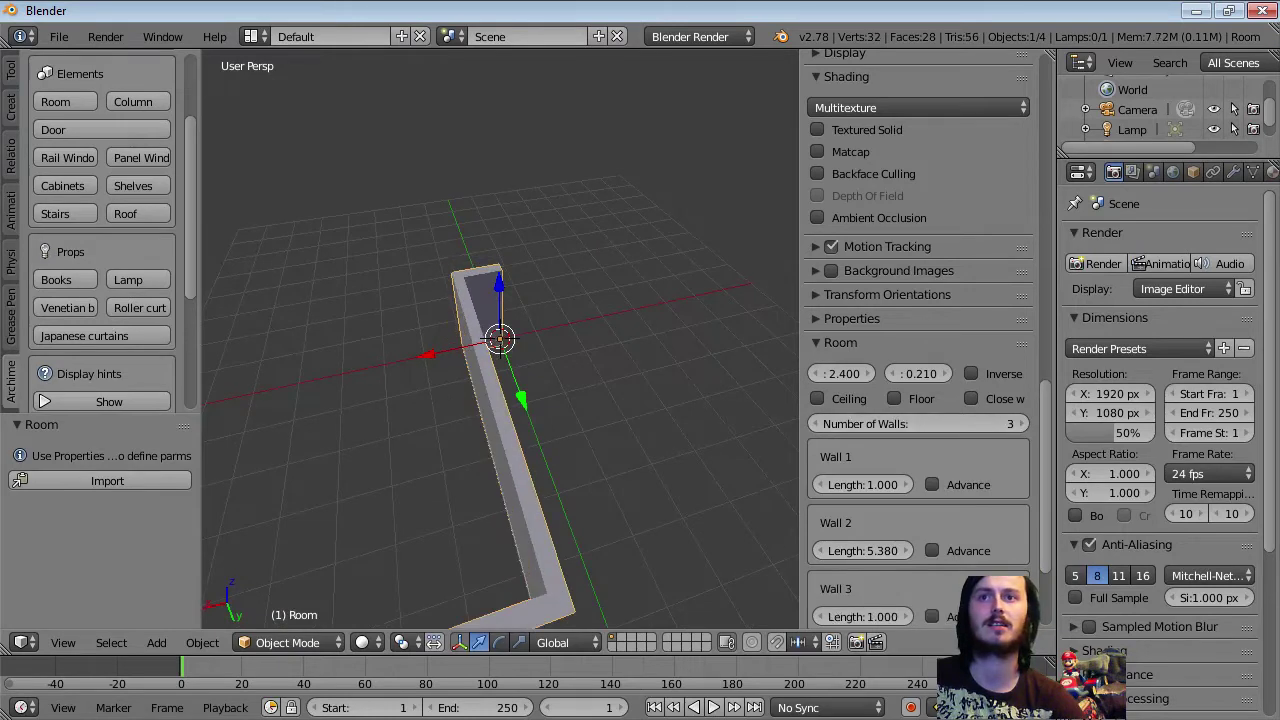
pyautogui.scroll(-2, 640, 440)
pyautogui.moveTo(862, 616); pyautogui.dragTo(775, 616)
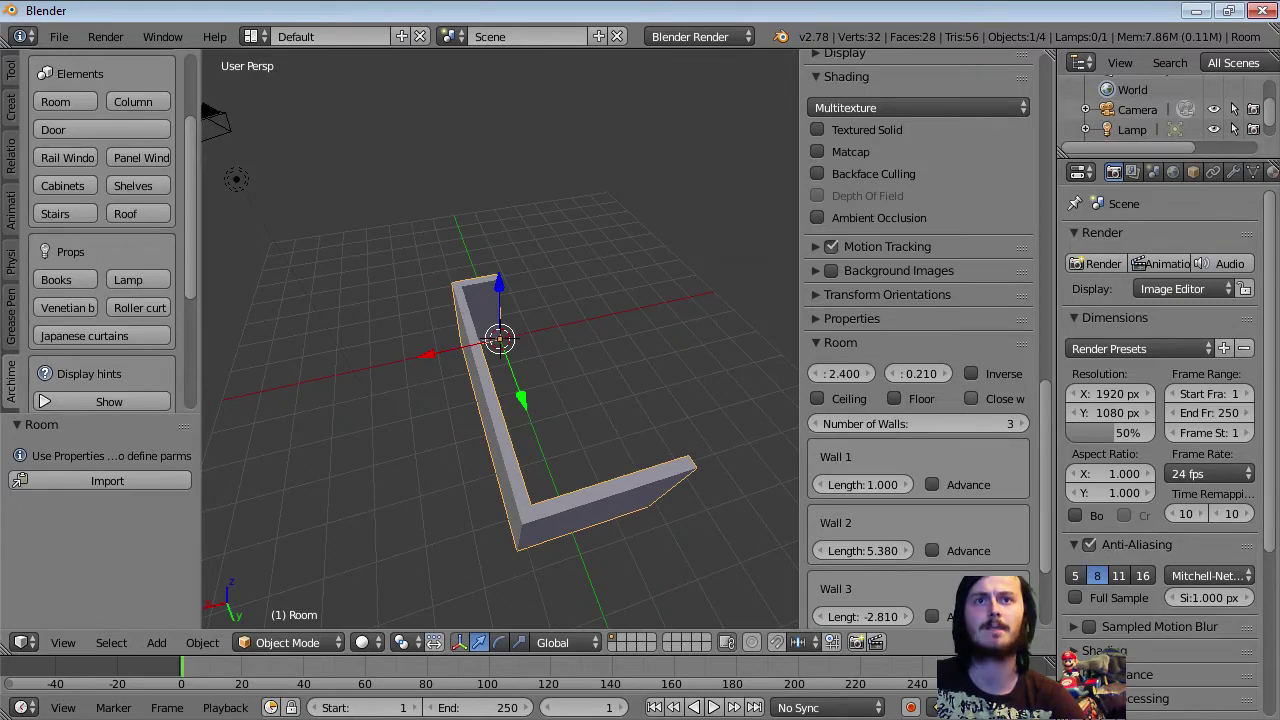
# Step: Enable the room's floor, and toggle the ceiling on and off again to preview it
pyautogui.click(894, 398)
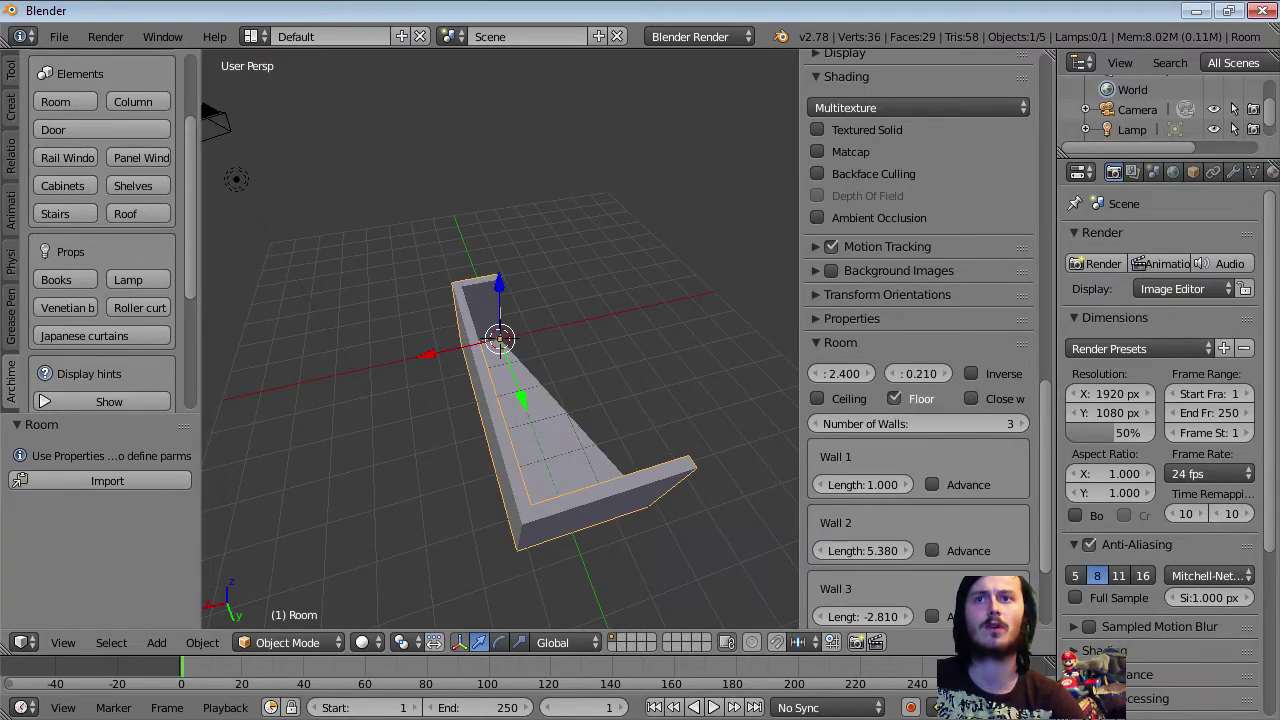
pyautogui.moveTo(680, 400); pyautogui.dragTo(535, 350, button='middle')
pyautogui.click(817, 398)
pyautogui.click(817, 398)
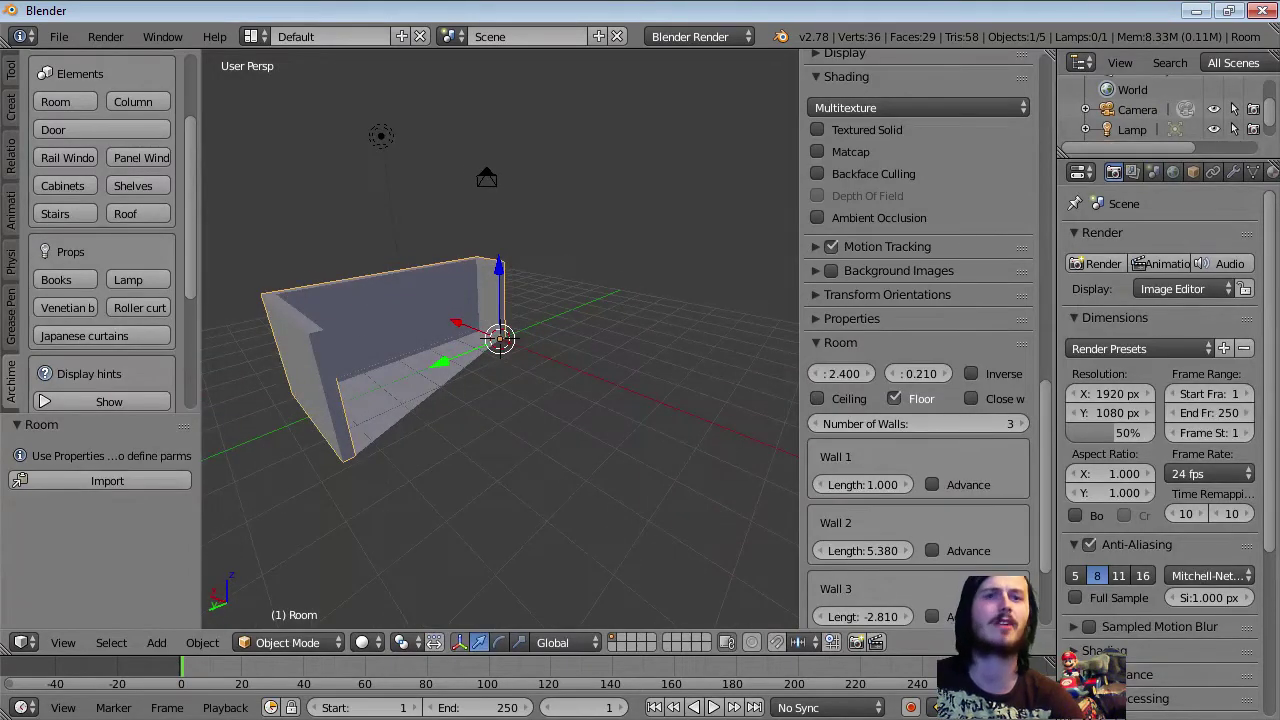
pyautogui.moveTo(620, 390); pyautogui.dragTo(685, 425, button='middle')
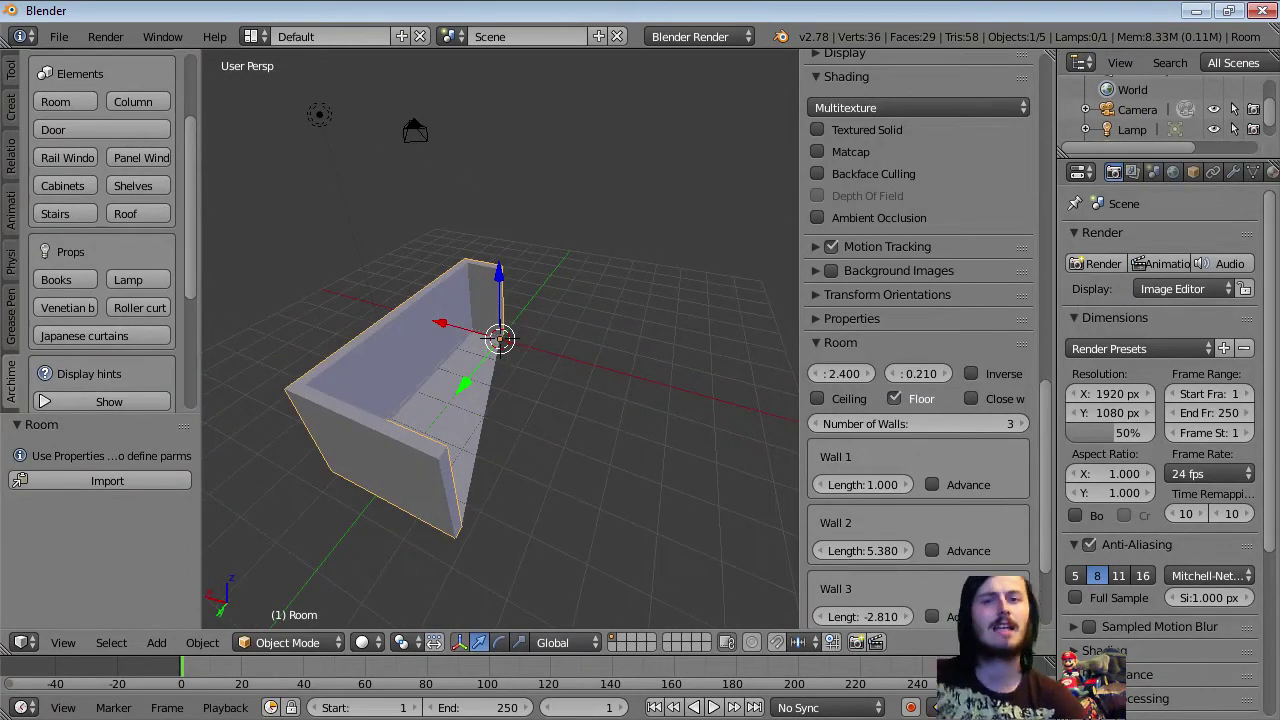
# Step: Increase the room's number of walls to 6
pyautogui.scroll(-5, 918, 340)
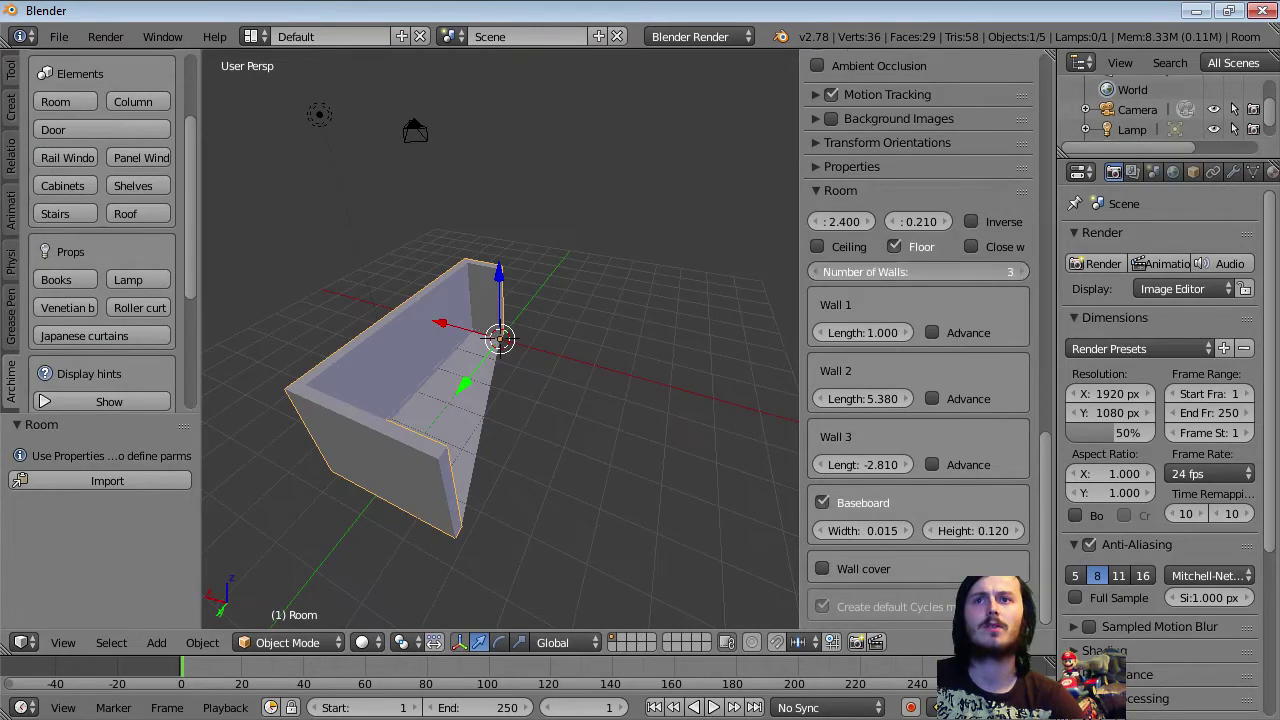
pyautogui.click(1021, 272)
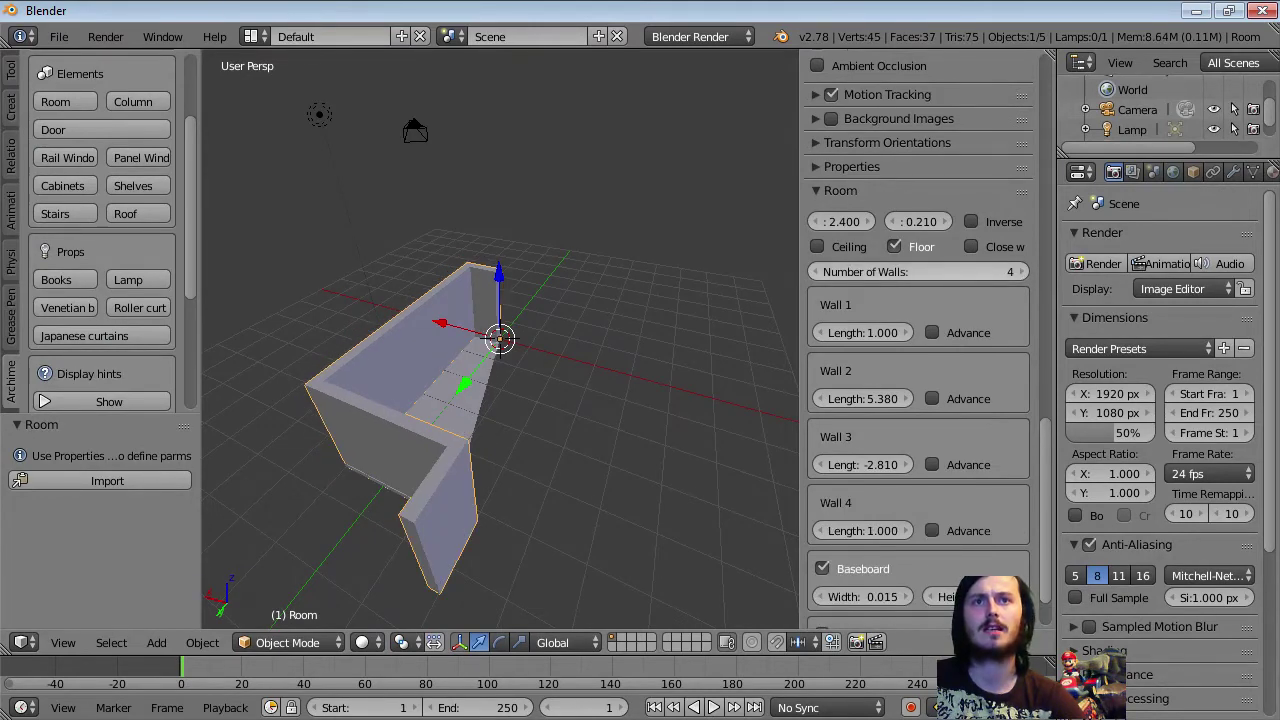
pyautogui.click(1021, 272)
pyautogui.moveTo(640, 395); pyautogui.dragTo(718, 380, button='middle')
pyautogui.click(1019, 271)
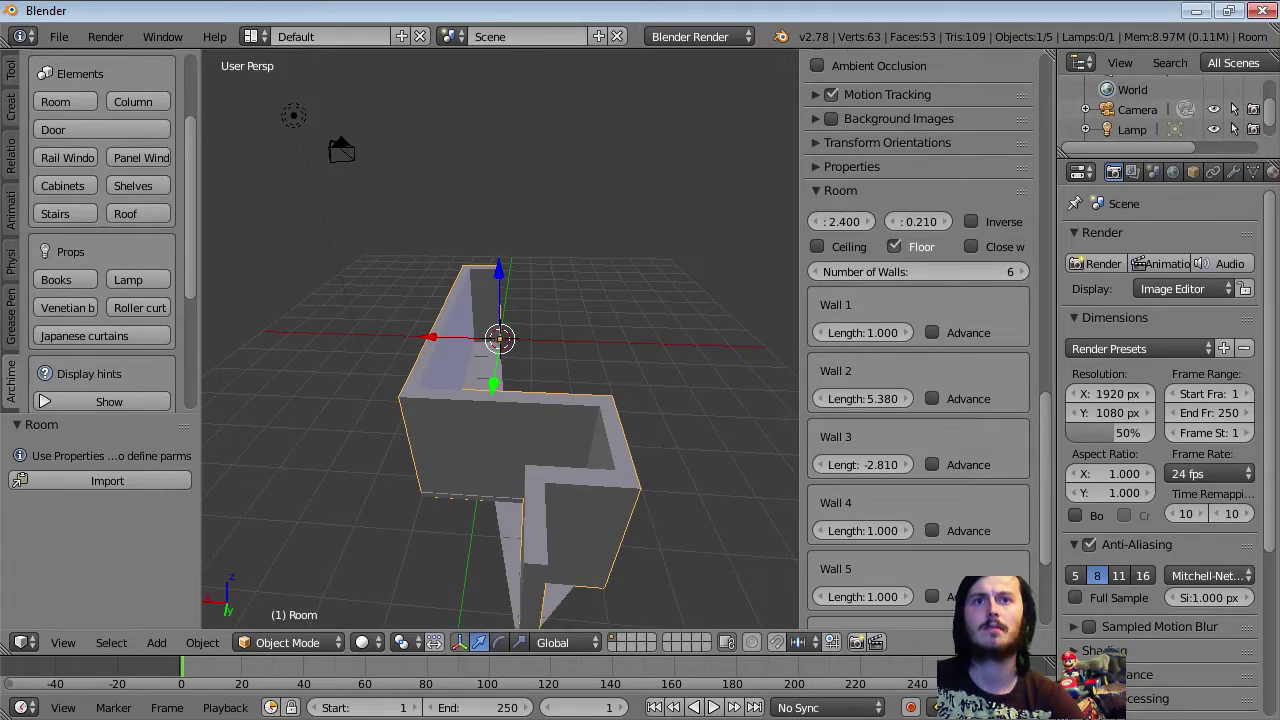
pyautogui.scroll(-5, 870, 400)
pyautogui.scroll(2, 870, 400)
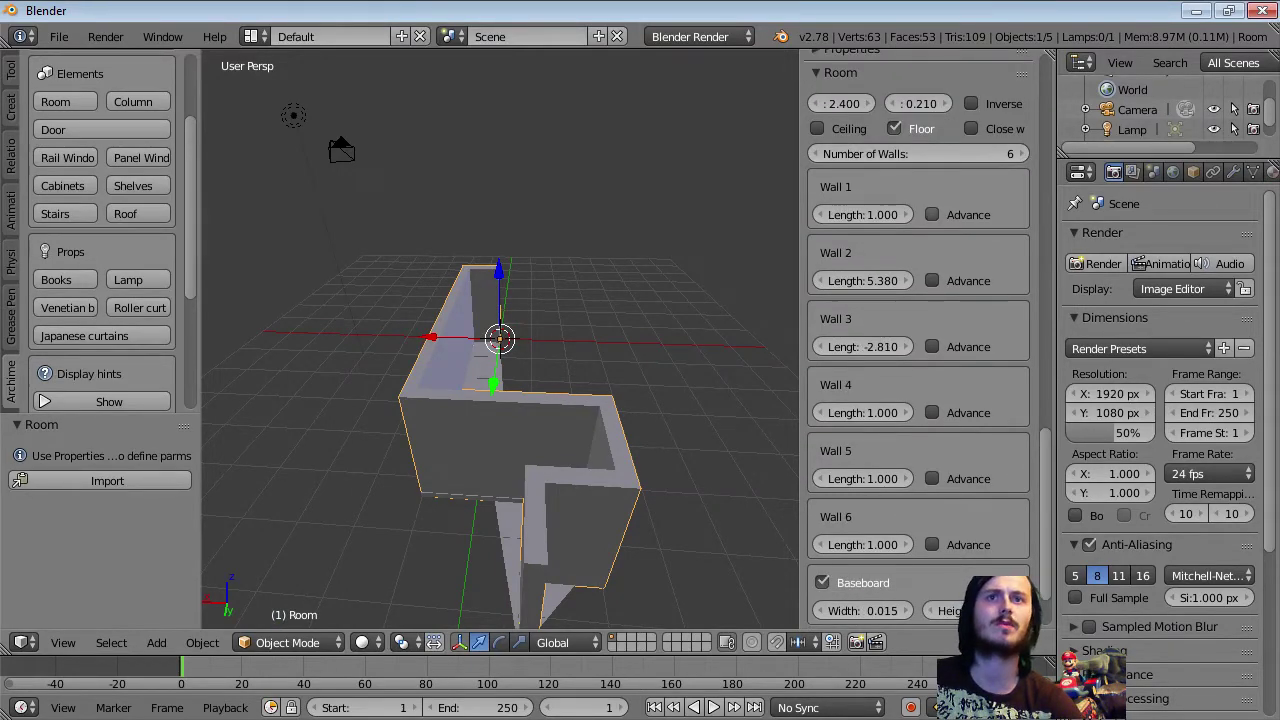
# Step: Set the length of the room's sixth wall to 5.860
pyautogui.scroll(-2, 900, 300)
pyautogui.scroll(4, 918, 350)
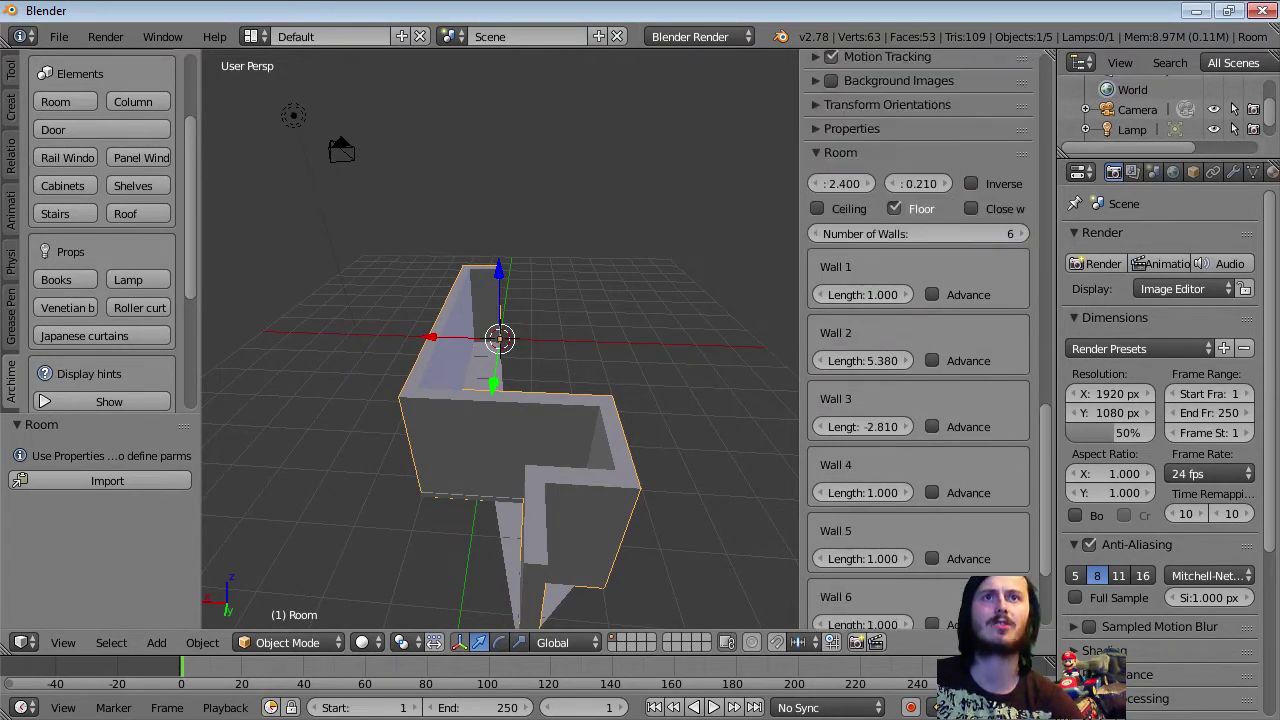
pyautogui.scroll(-4, 918, 350)
pyautogui.moveTo(862, 465); pyautogui.dragTo(958, 465)
pyautogui.moveTo(620, 420); pyautogui.dragTo(520, 422, button='middle')
pyautogui.scroll(-1, 520, 422)
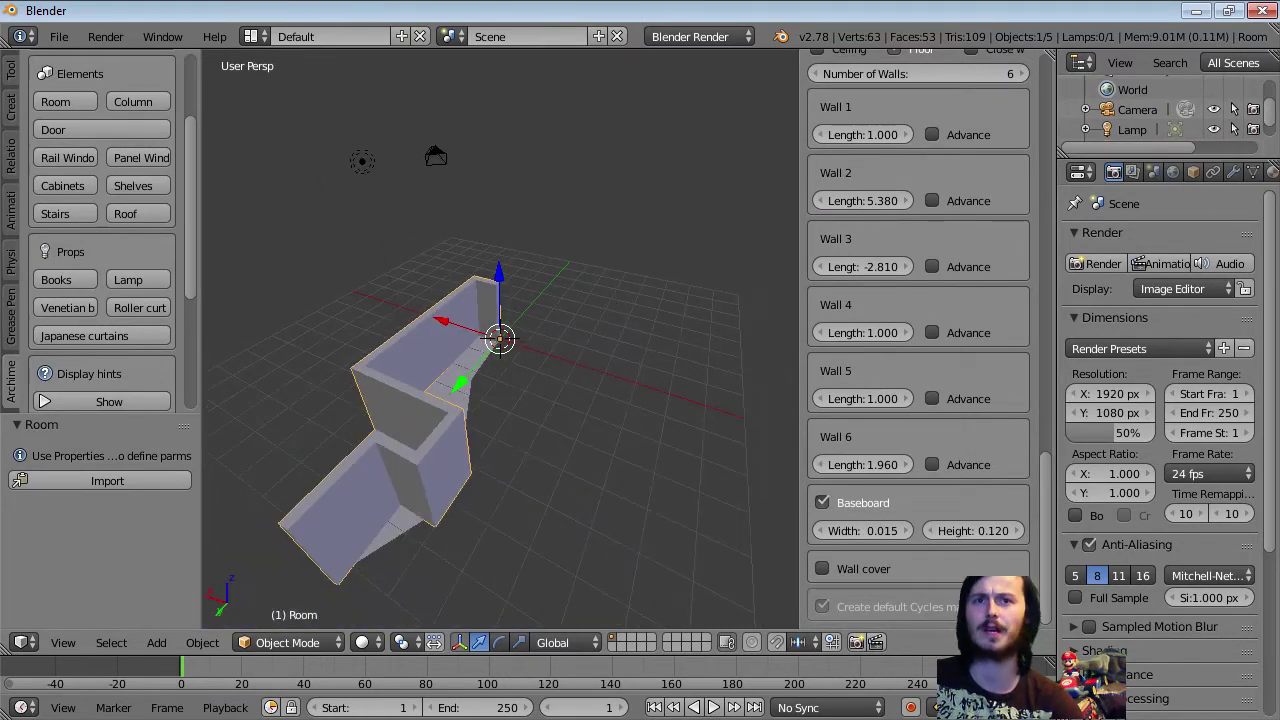
pyautogui.moveTo(862, 465); pyautogui.dragTo(1057, 465)
pyautogui.scroll(-2, 600, 420)
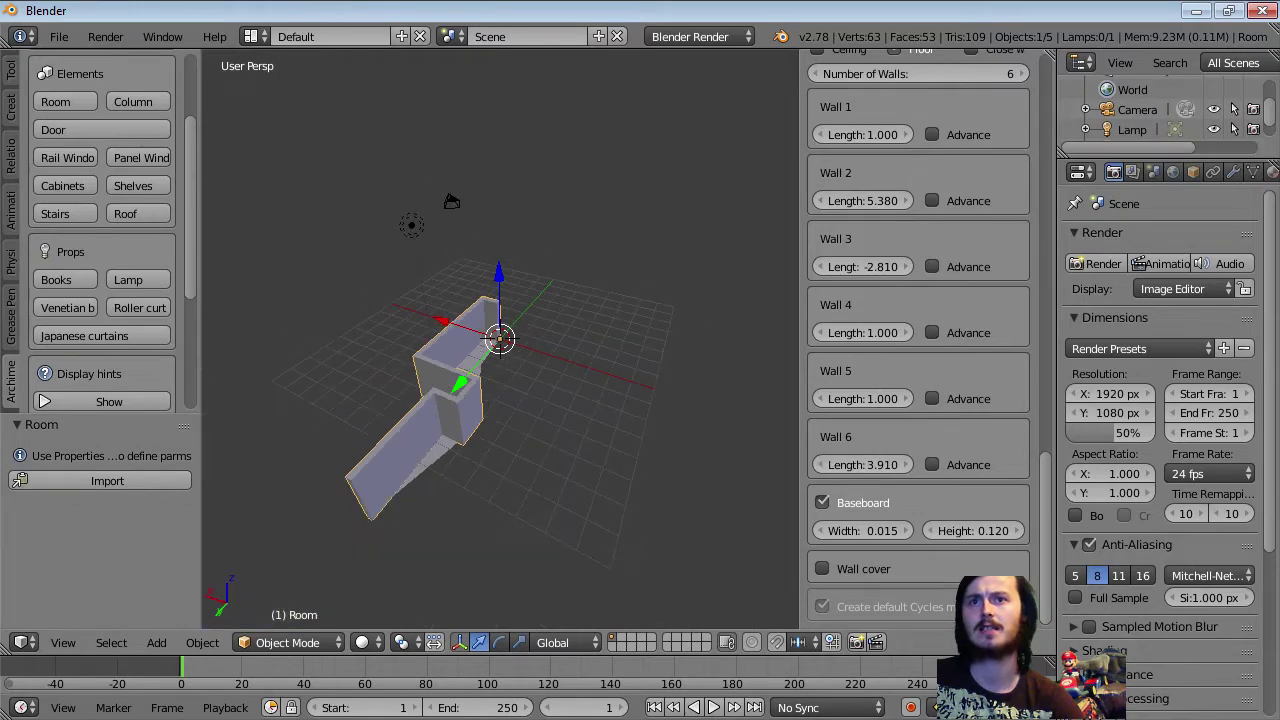
pyautogui.moveTo(862, 464); pyautogui.dragTo(935, 464)
# Step: Add a seventh wall to the room and set its length to -5.330
pyautogui.scroll(4, 918, 350)
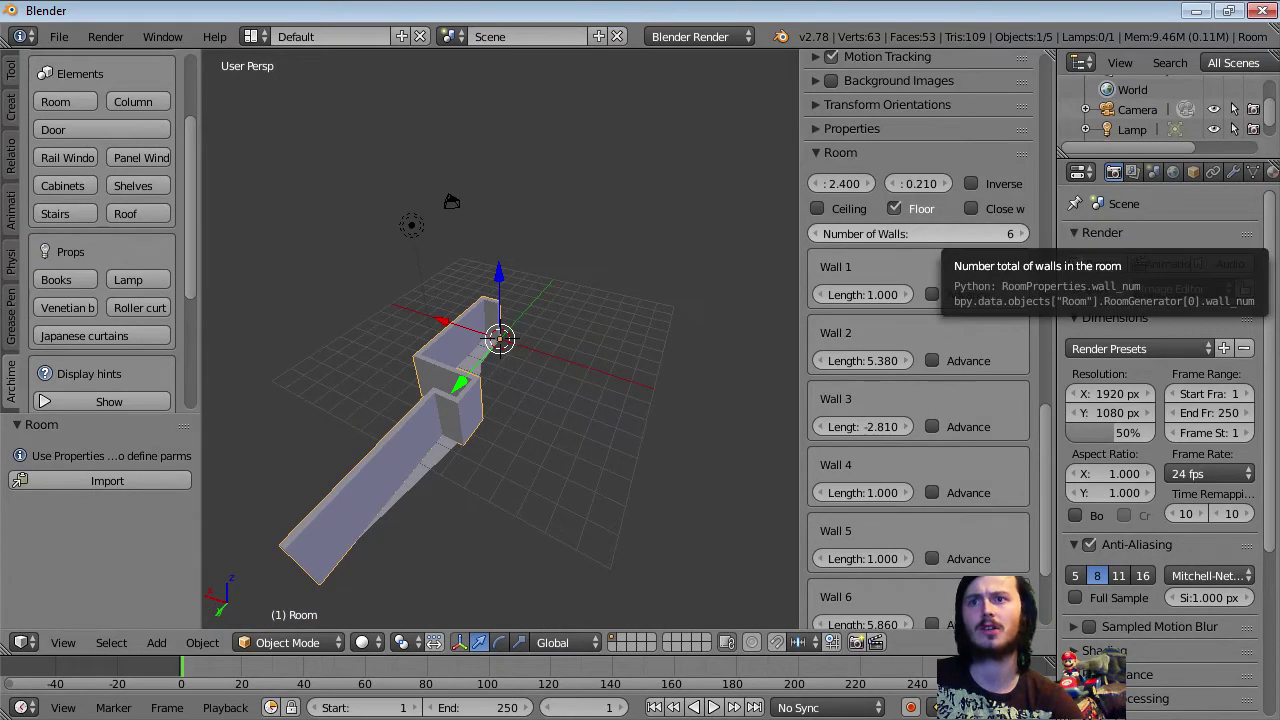
pyautogui.click(1021, 234)
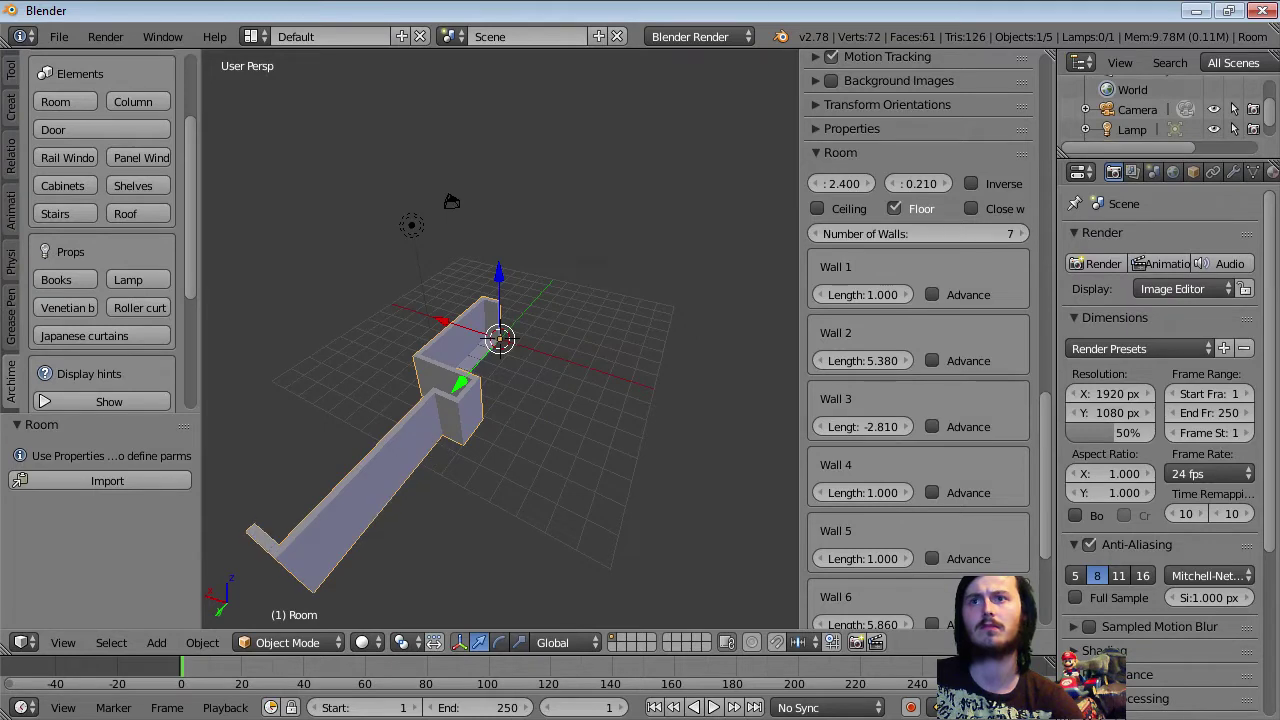
pyautogui.scroll(-4, 860, 580)
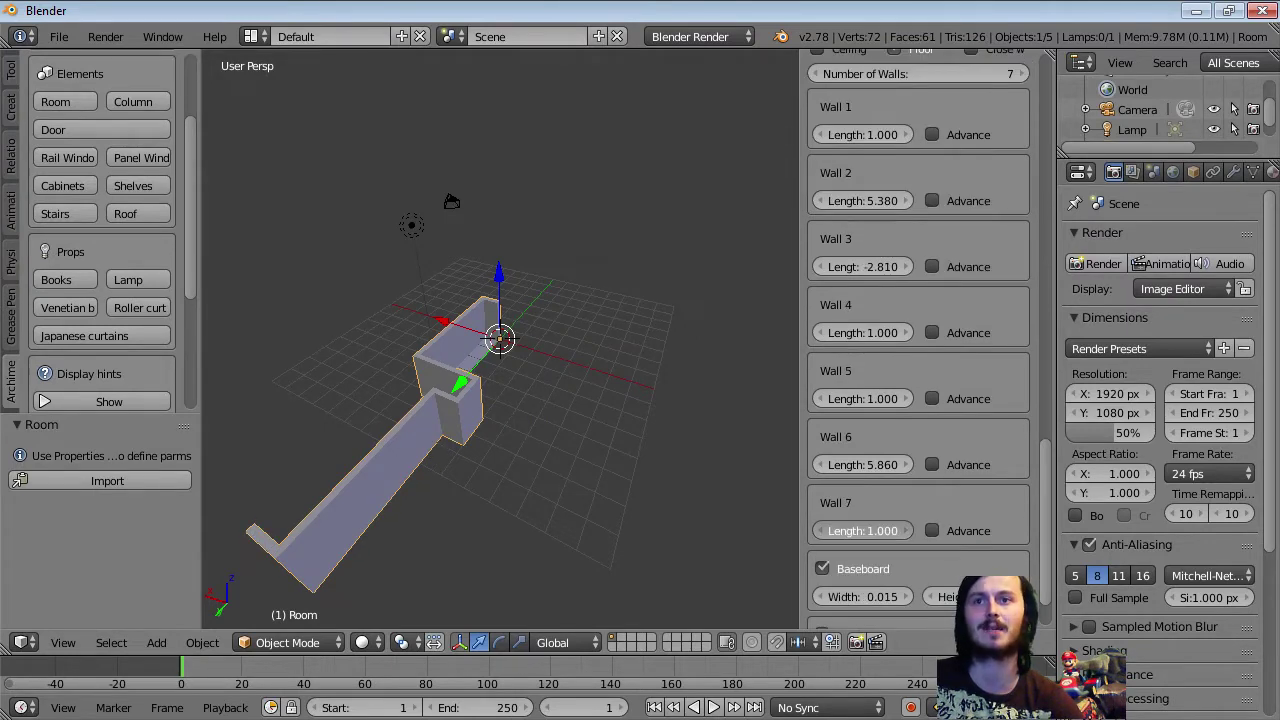
pyautogui.moveTo(868, 531); pyautogui.dragTo(658, 531)
pyautogui.scroll(-2, 864, 520)
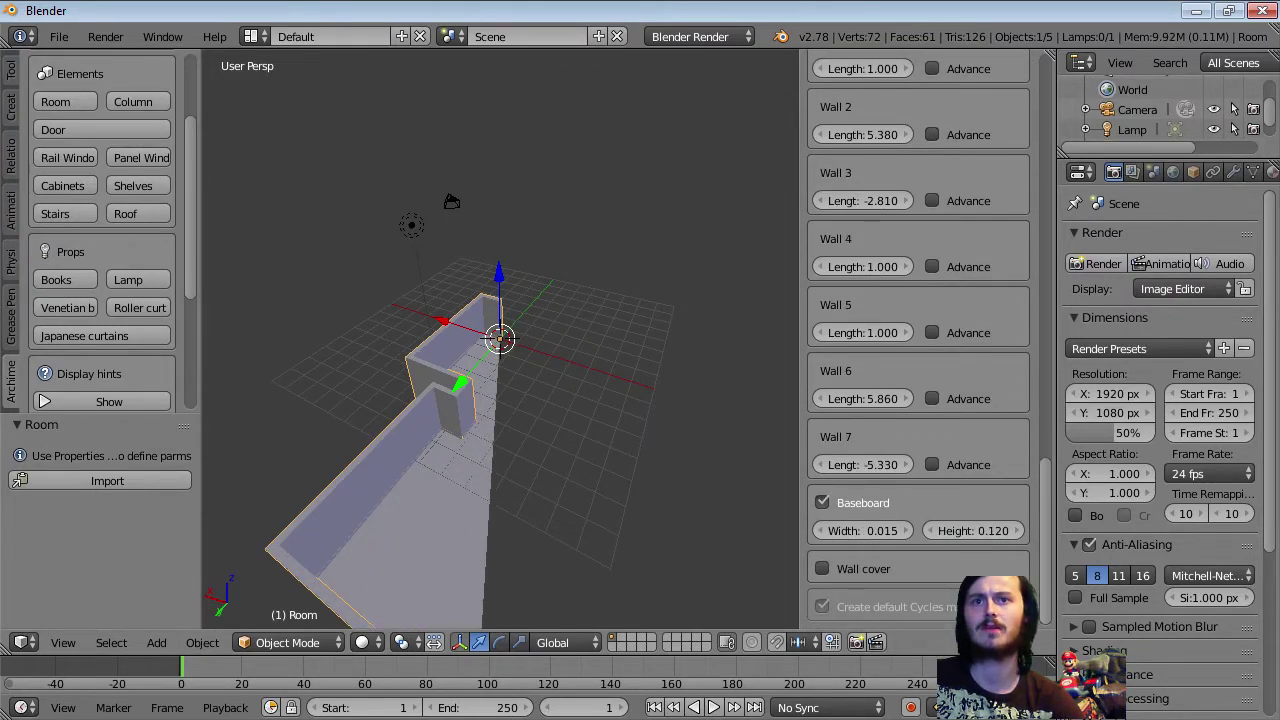
# Step: Add an eighth wall to the room and set its length to -12.470
pyautogui.scroll(-1, 500, 340)
pyautogui.scroll(4, 930, 229)
pyautogui.click(1021, 168)
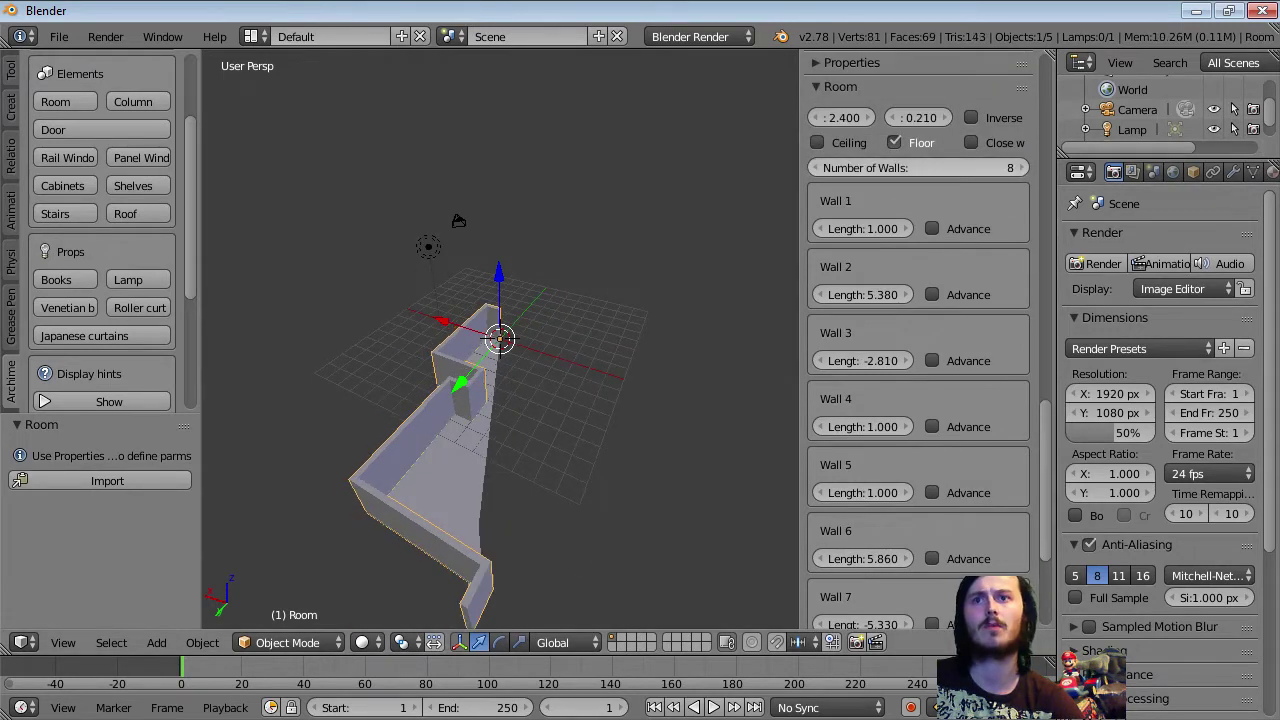
pyautogui.scroll(-3, 918, 340)
pyautogui.moveTo(862, 570); pyautogui.dragTo(710, 570)
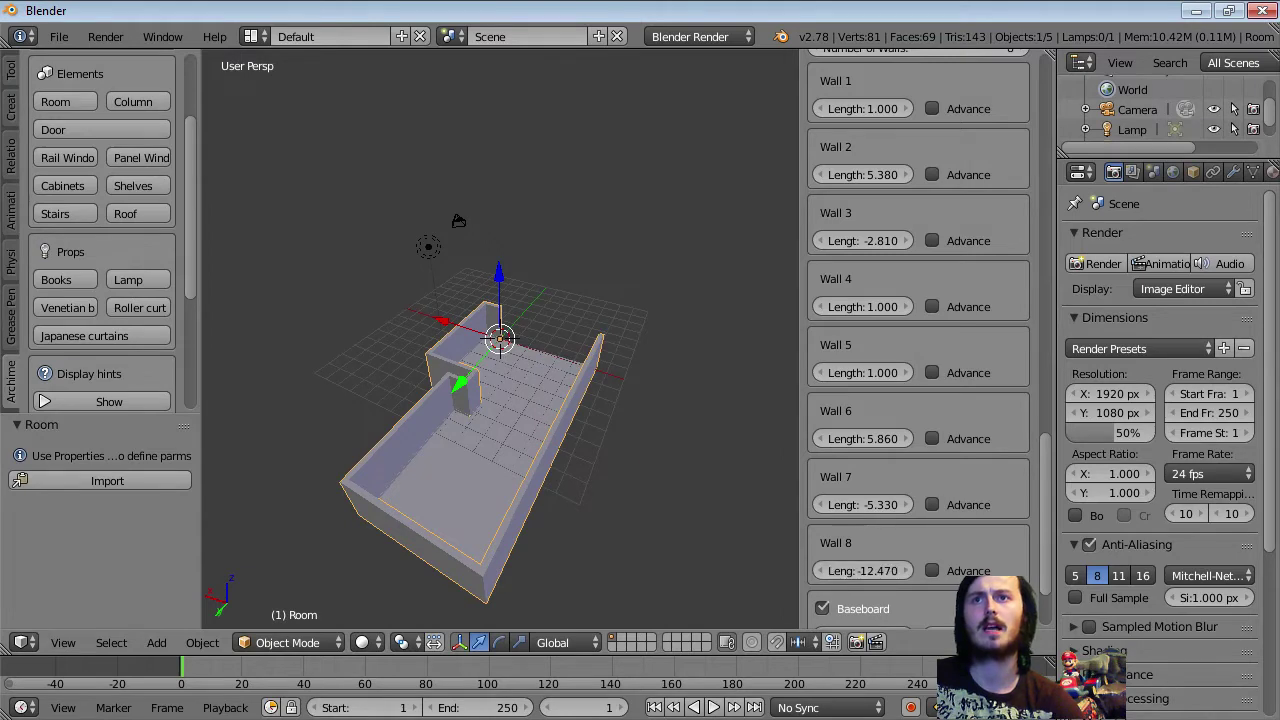
# Step: Close the room's walls to fill the open gap between the first and last wall
pyautogui.scroll(4, 560, 390)
pyautogui.moveTo(560, 390); pyautogui.dragTo(428, 343, button='middle')
pyautogui.scroll(4, 918, 300)
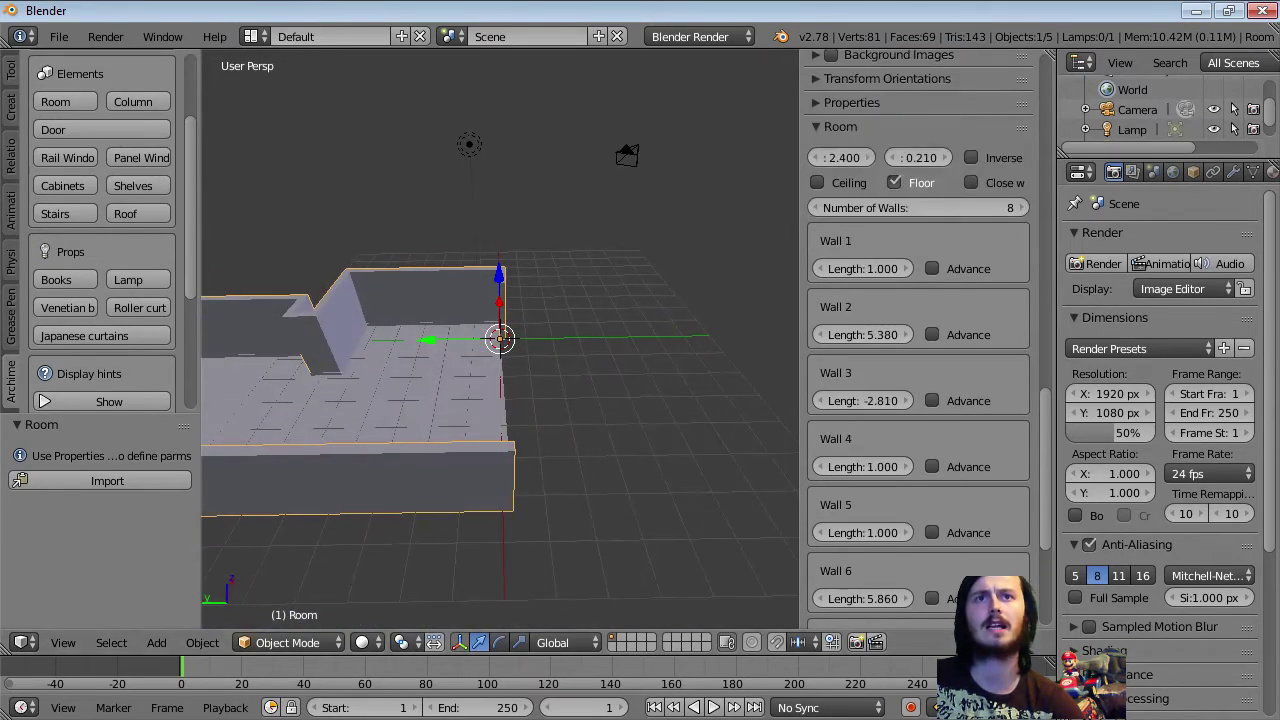
pyautogui.click(971, 182)
pyautogui.moveTo(600, 350); pyautogui.dragTo(622, 372, button='middle')
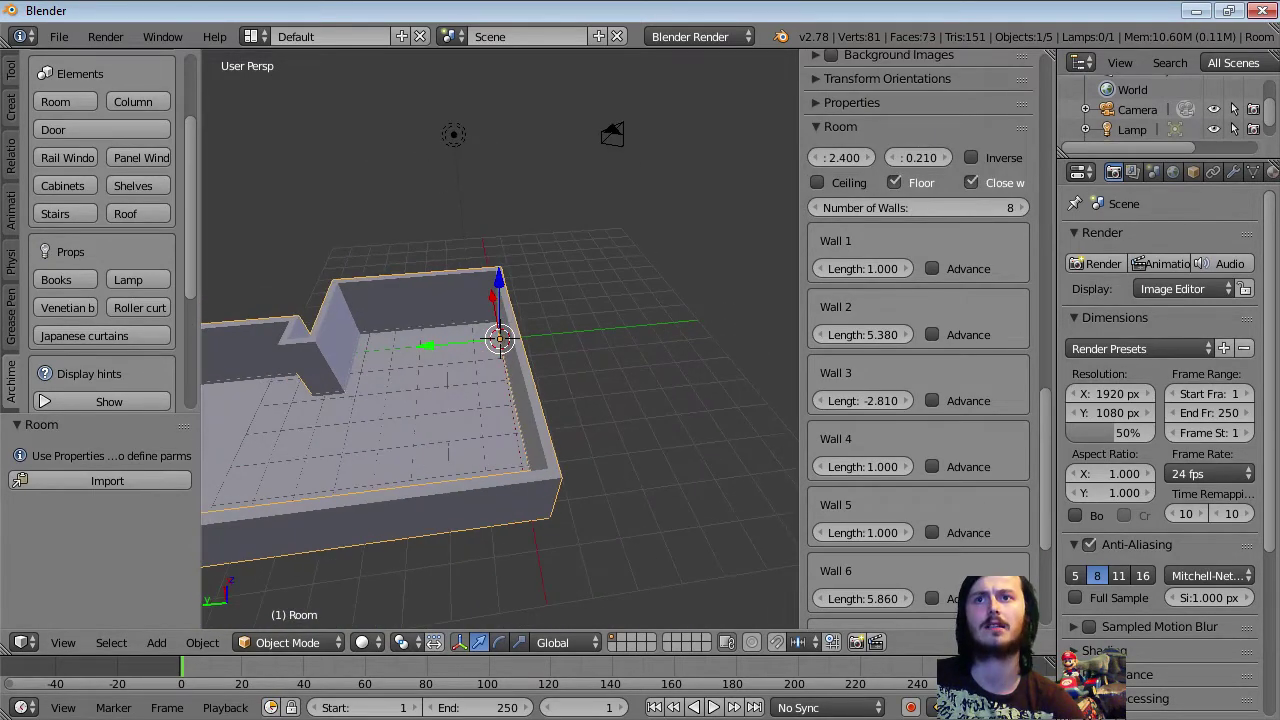
# Step: Adjust the length of the room's eighth wall to -12.290
pyautogui.scroll(-4, 862, 590)
pyautogui.click(821, 571)
pyautogui.click(821, 571)
pyautogui.moveTo(850, 570); pyautogui.dragTo(874, 570)
# Step: Set the room's baseboard width to 0.075 and increase the baseboard's height, judging it from inside the room
pyautogui.moveTo(560, 420); pyautogui.dragTo(480, 440, button='middle')
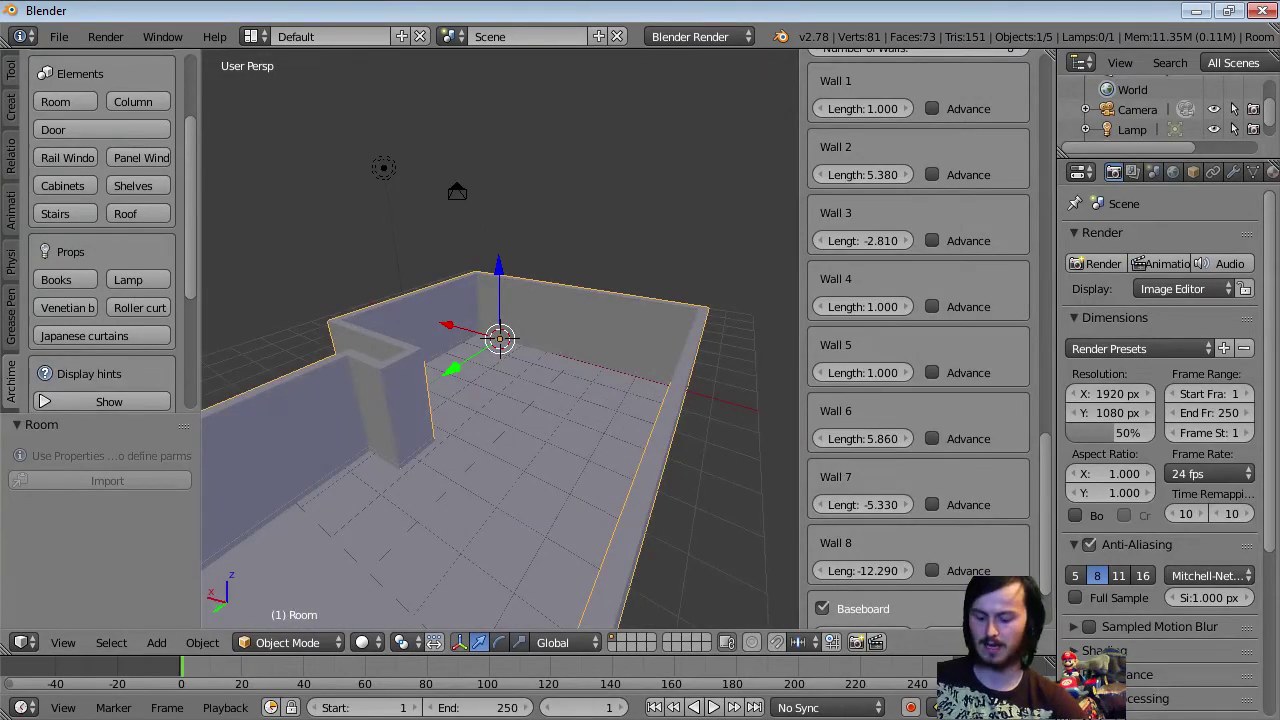
pyautogui.hotkey('shift', 'f')
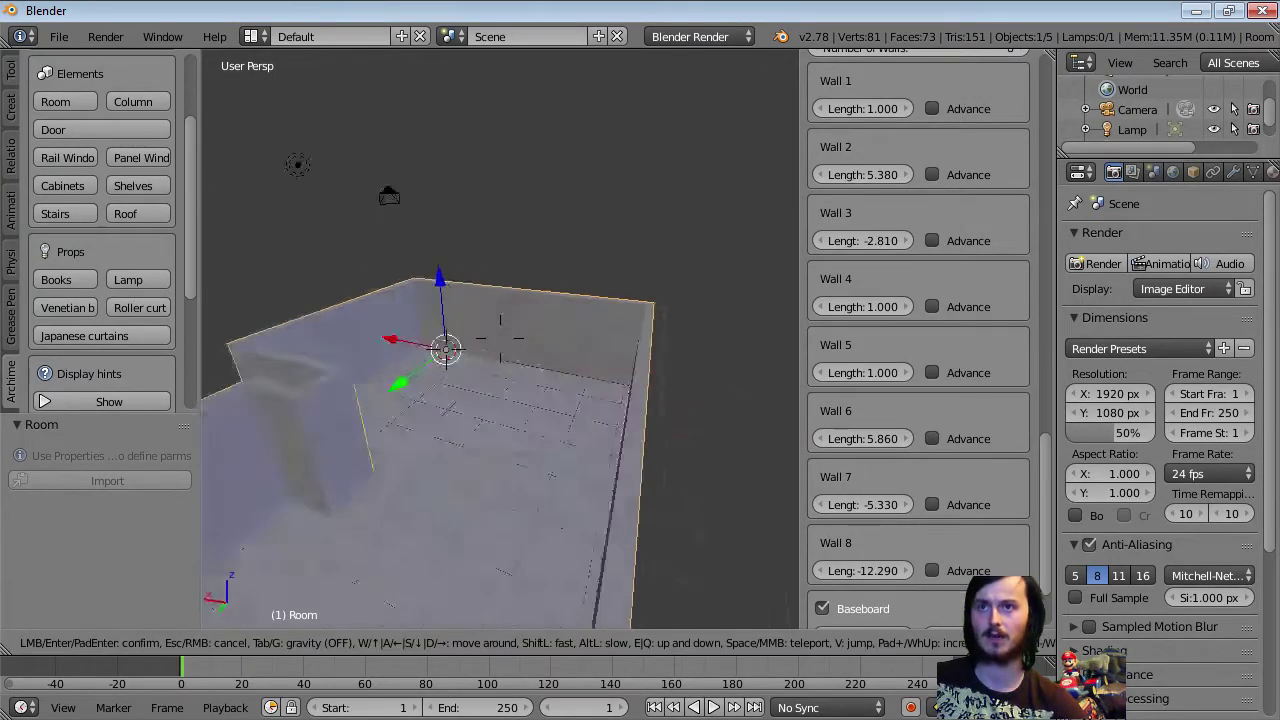
pyautogui.press('Tab')
pyautogui.press('w')
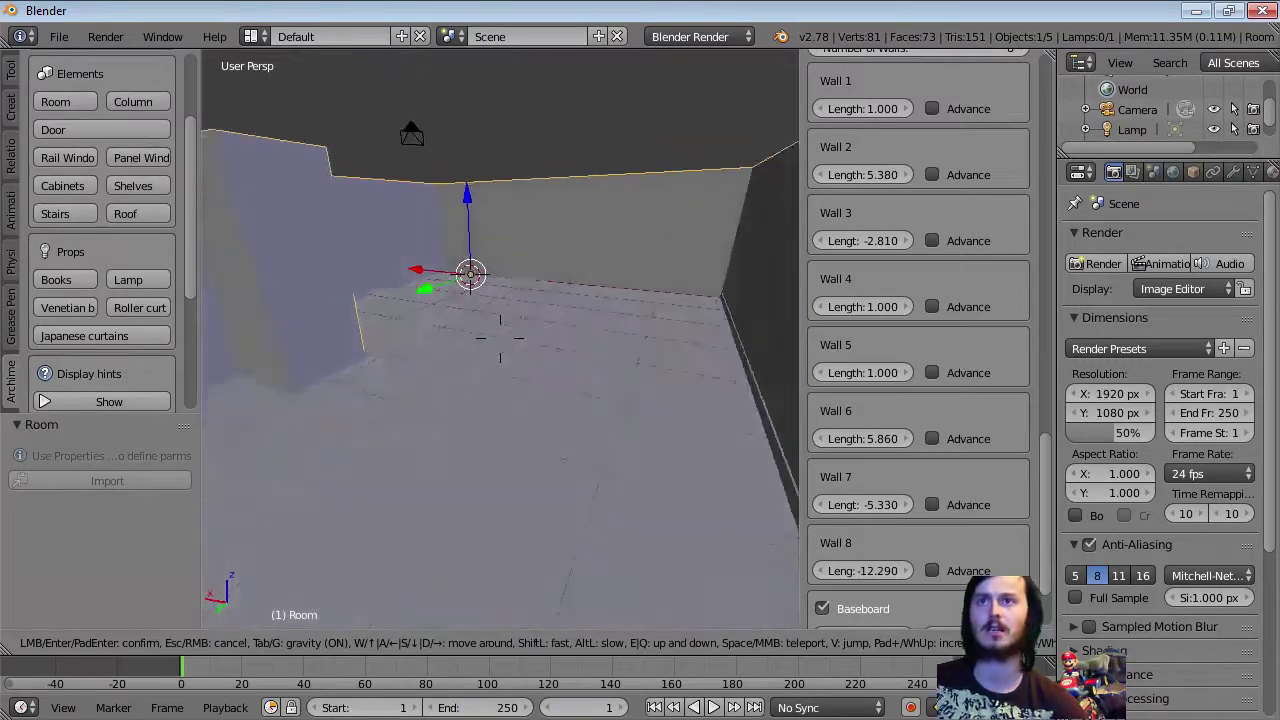
pyautogui.press('w')
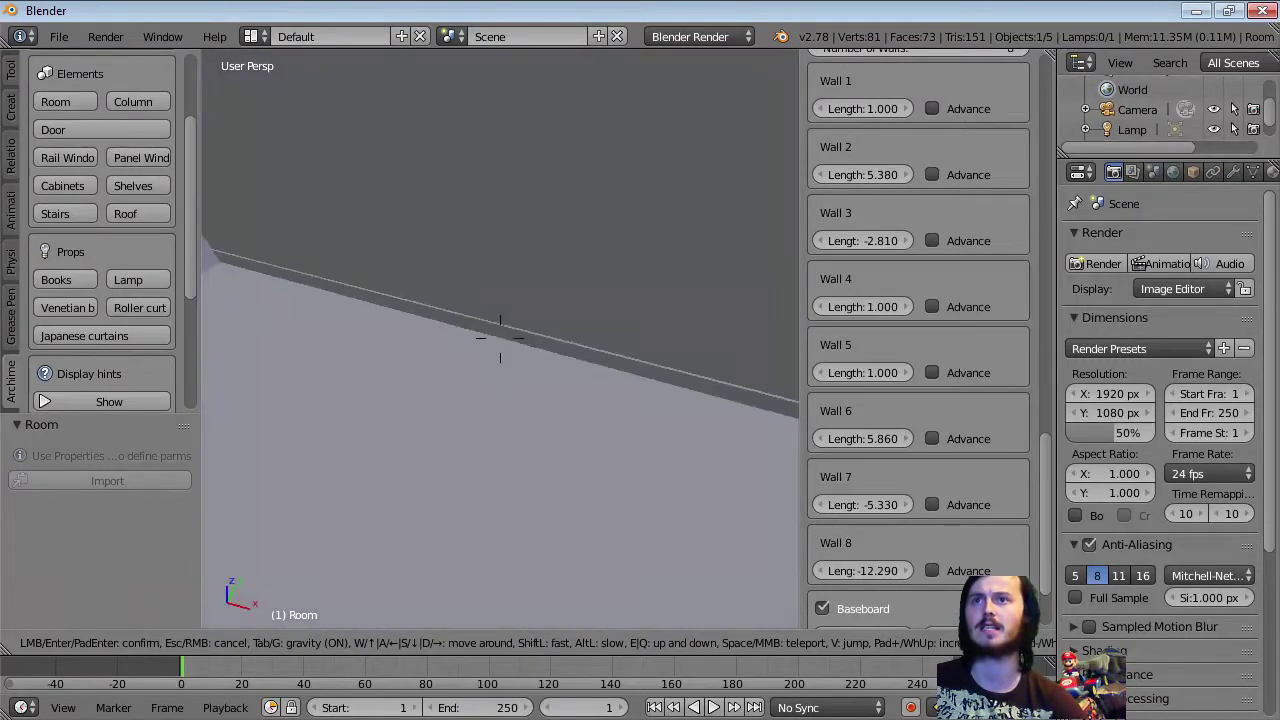
pyautogui.click(500, 338)
pyautogui.scroll(5, 918, 340)
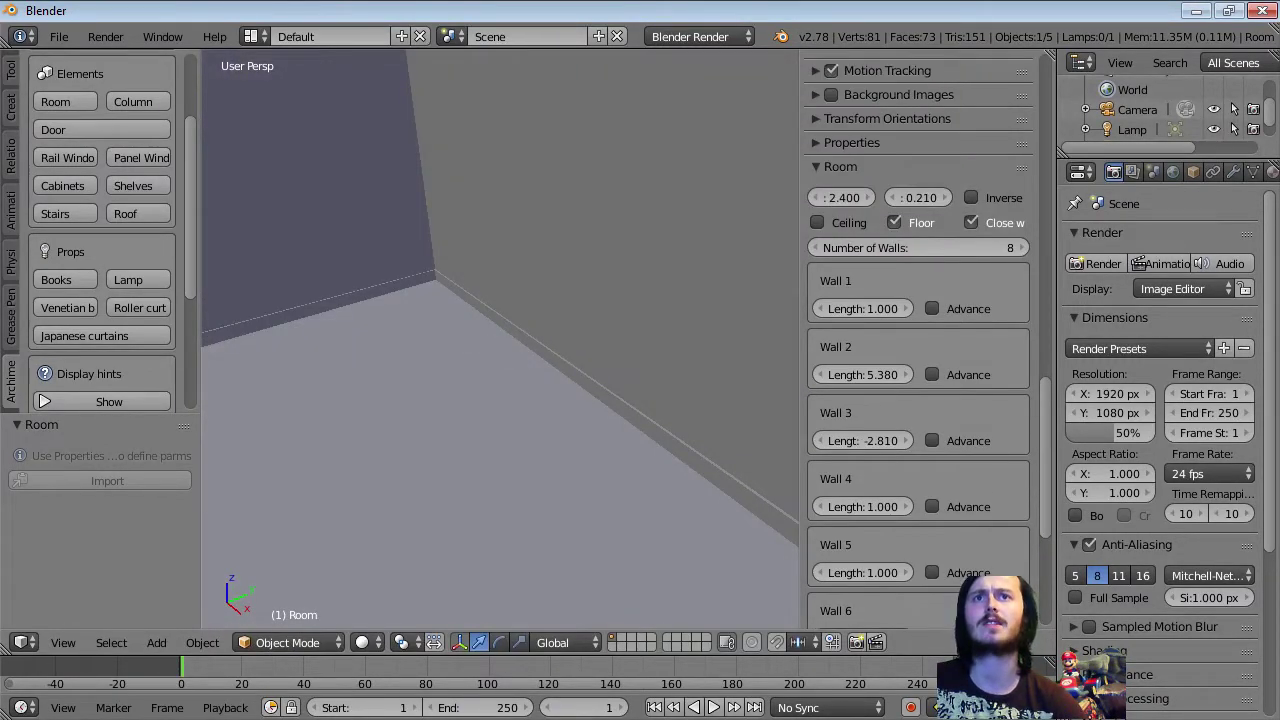
pyautogui.scroll(-8, 918, 340)
pyautogui.moveTo(972, 531); pyautogui.dragTo(1038, 531)
pyautogui.moveTo(863, 531)
pyautogui.mouseDown()
pyautogui.moveTo(880, 531)
pyautogui.moveTo(865, 530)
pyautogui.mouseUp()
pyautogui.moveTo(972, 531); pyautogui.dragTo(878, 530)
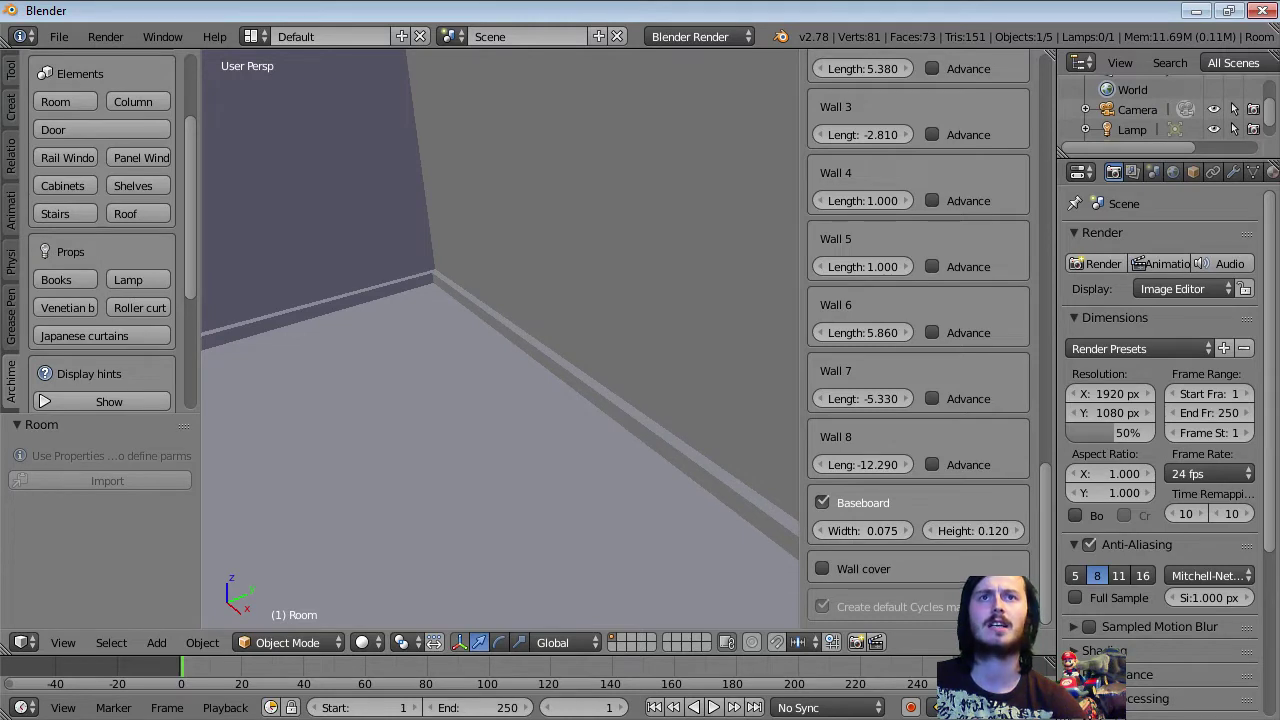
pyautogui.moveTo(972, 531); pyautogui.dragTo(987, 531)
# Step: Enable the room's ceiling
pyautogui.scroll(7, 972, 531)
pyautogui.scroll(1, 880, 225)
pyautogui.click(818, 237)
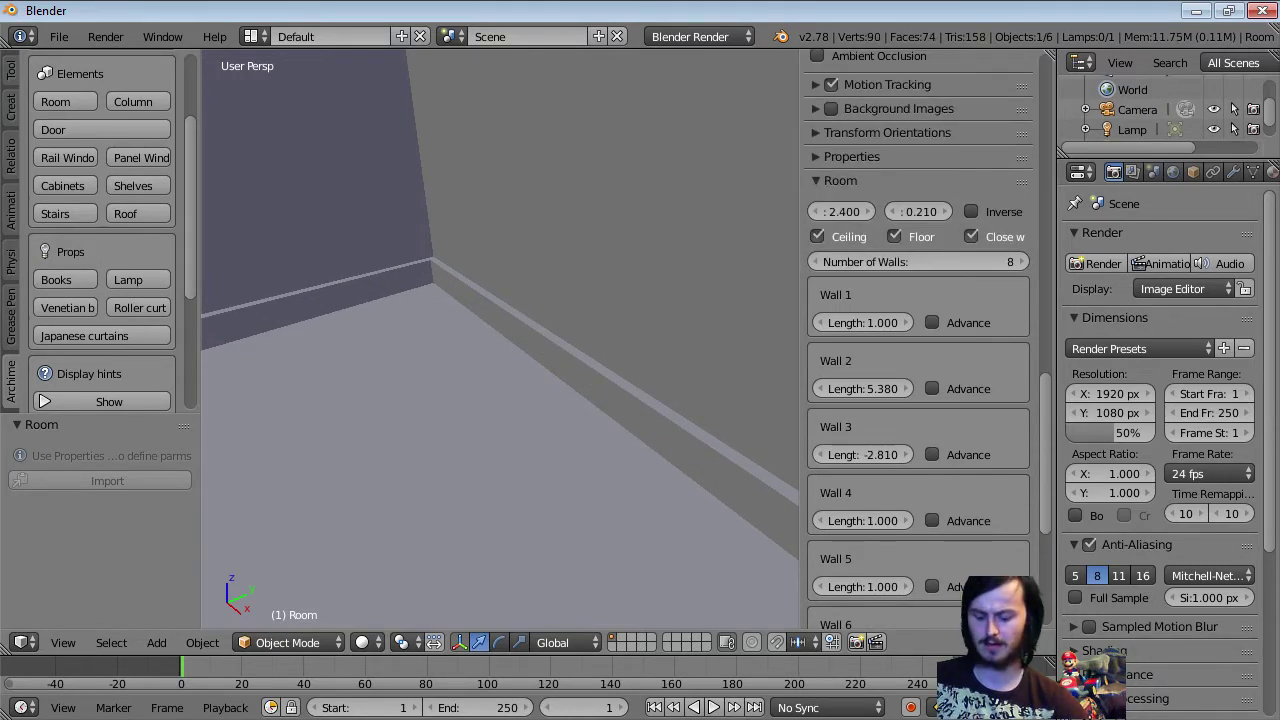
# Step: Walk through the room's interior with gravity on to examine the walls, ceiling and baseboards
pyautogui.hotkey('shift', 'f')
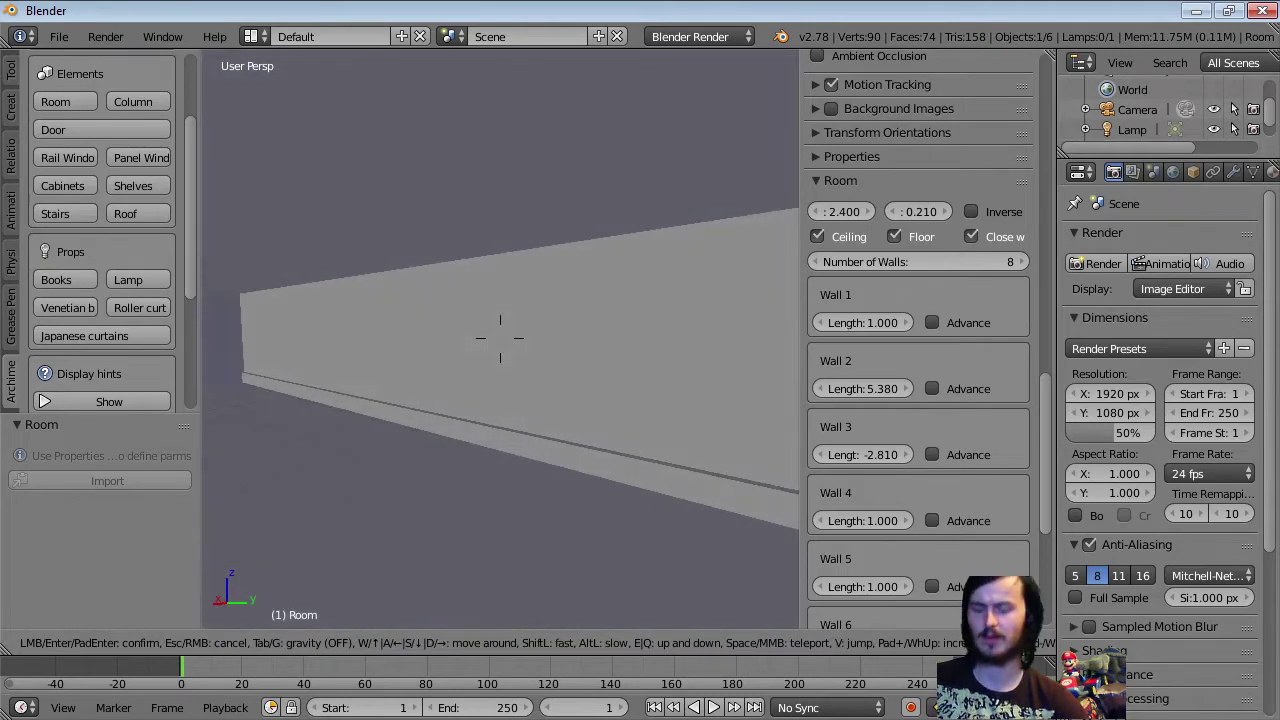
pyautogui.press('w')
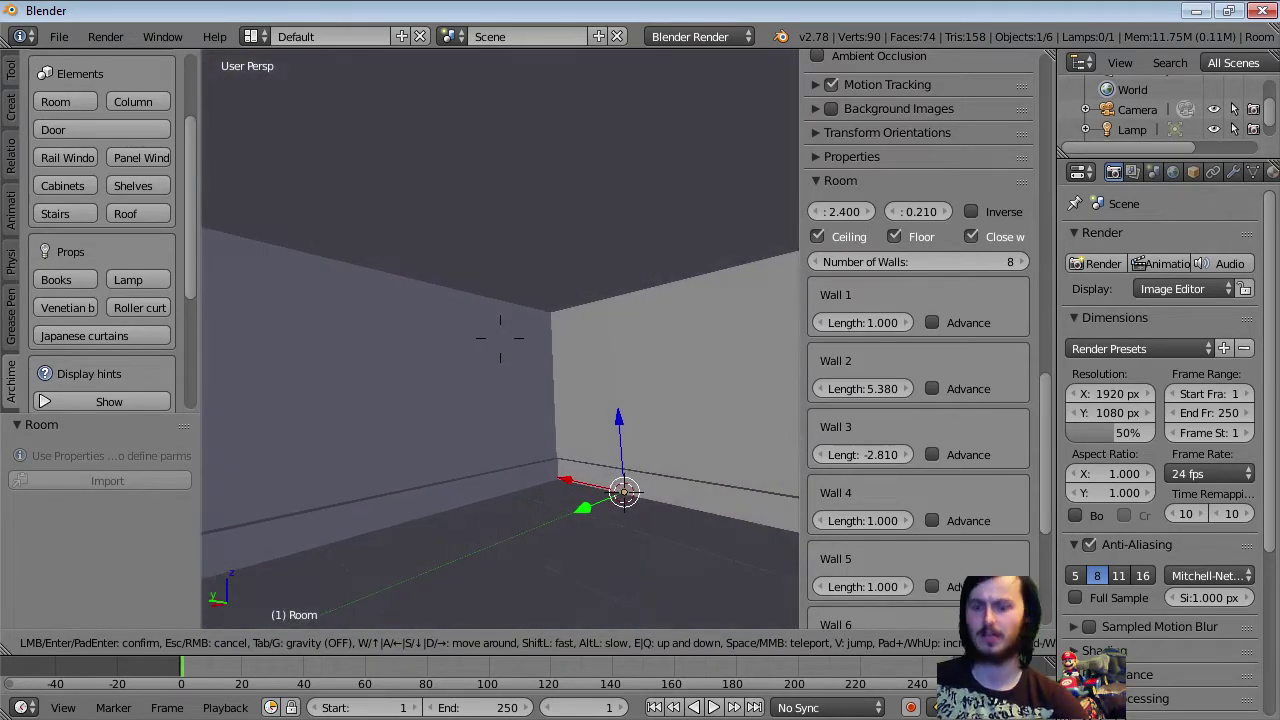
pyautogui.press('Tab')
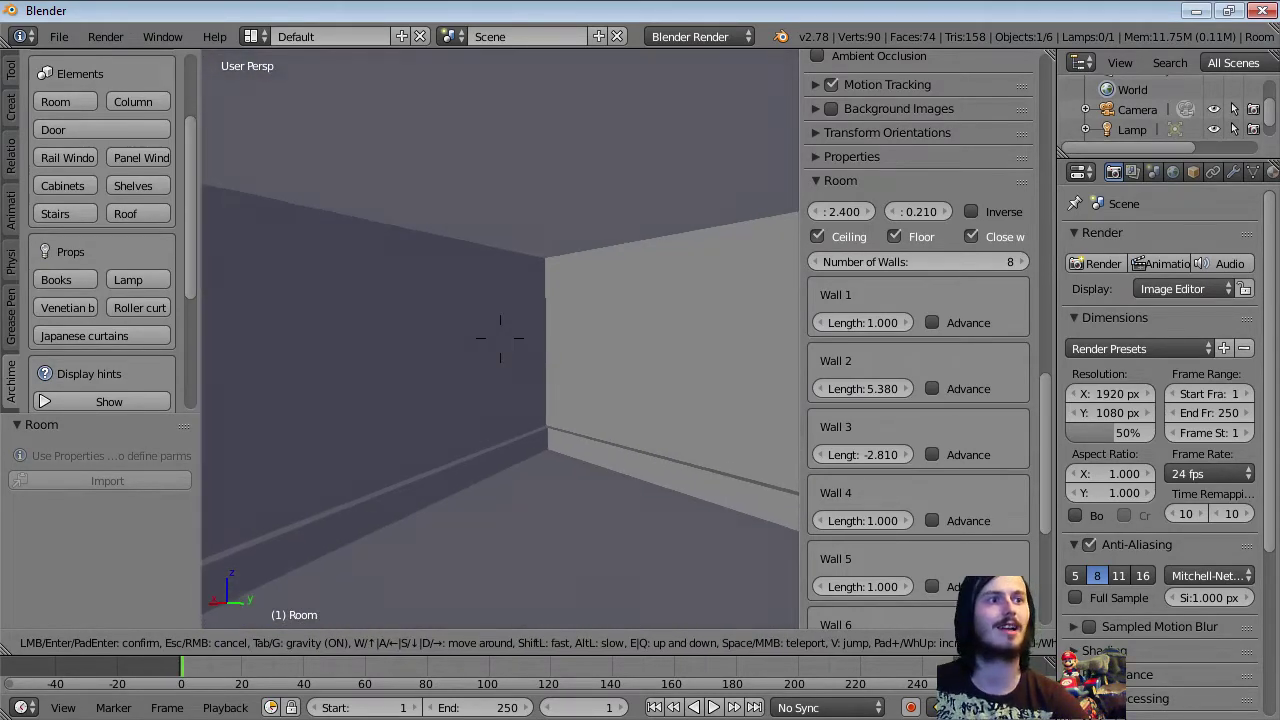
pyautogui.press('w')
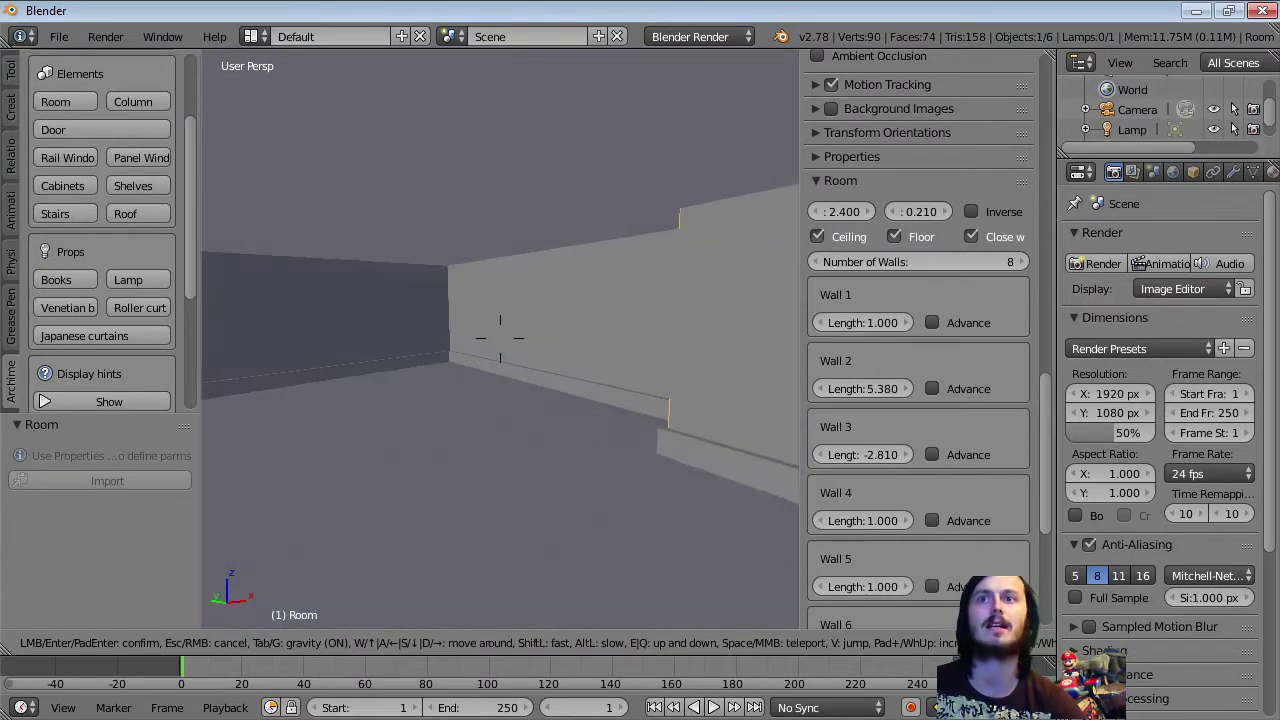
pyautogui.press('w')
pyautogui.click(500, 339)
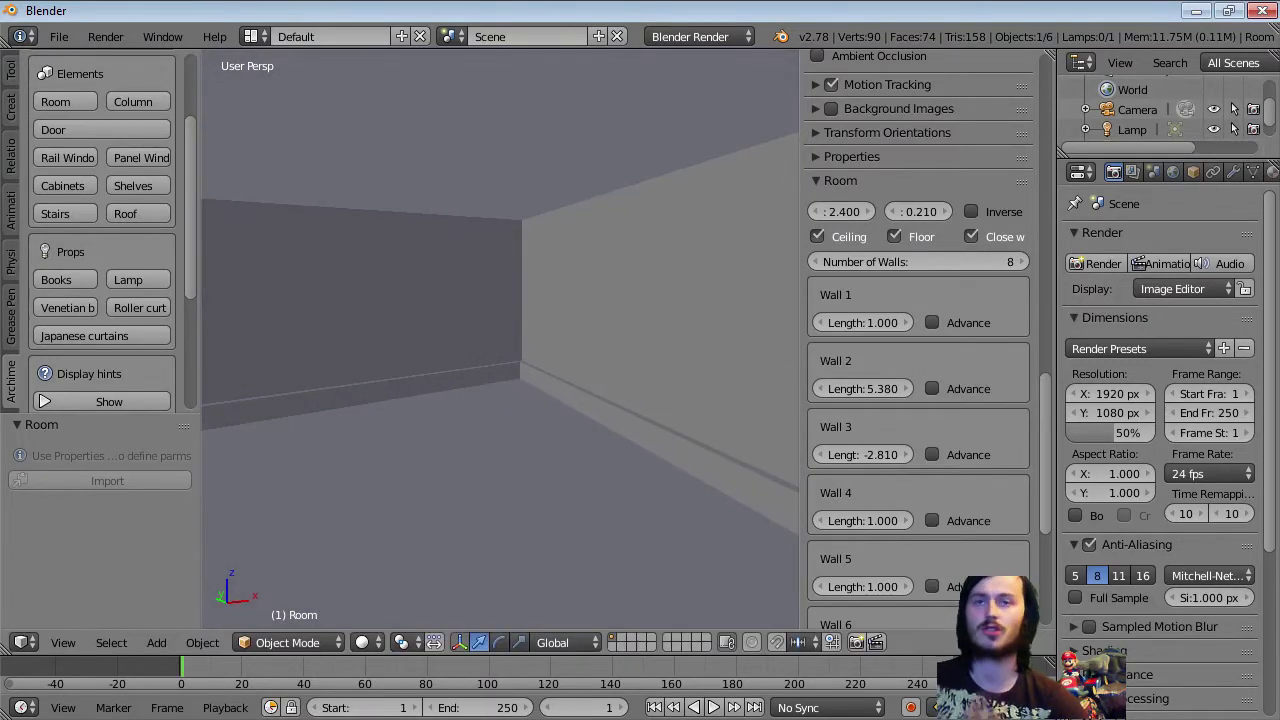
pyautogui.scroll(3, 500, 339)
pyautogui.scroll(-3, 500, 339)
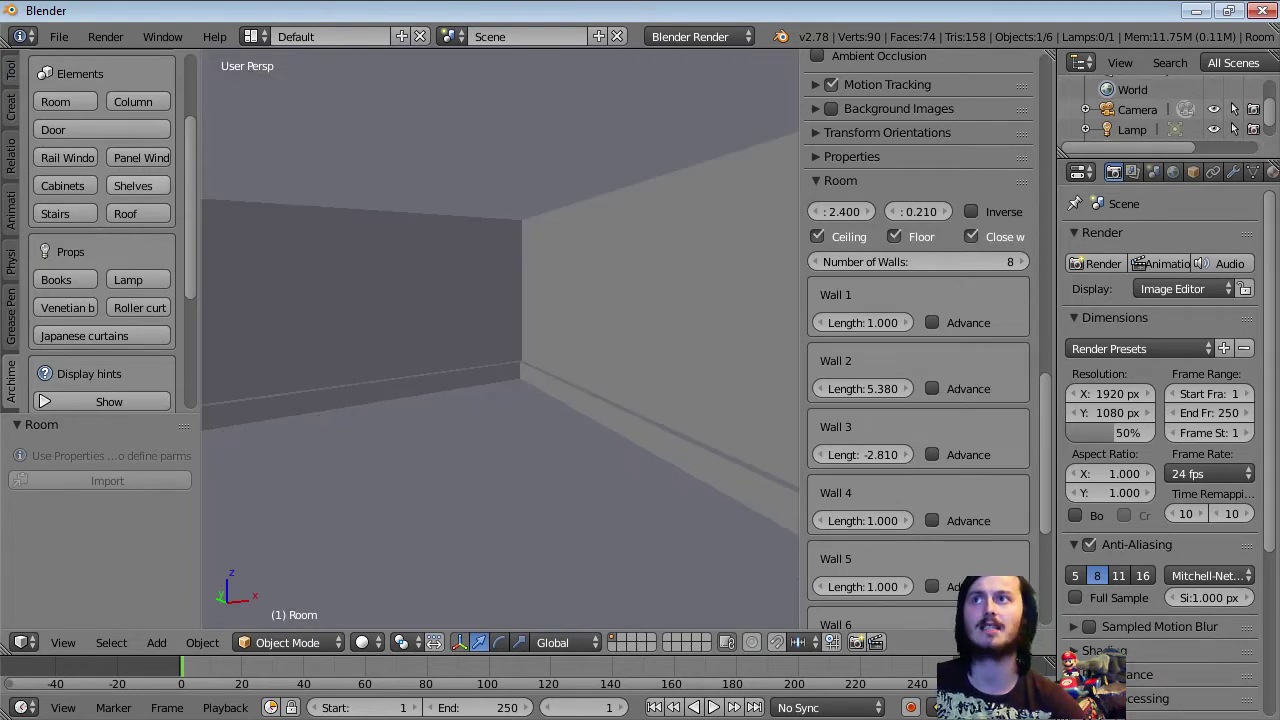
pyautogui.scroll(2, 140, 180)
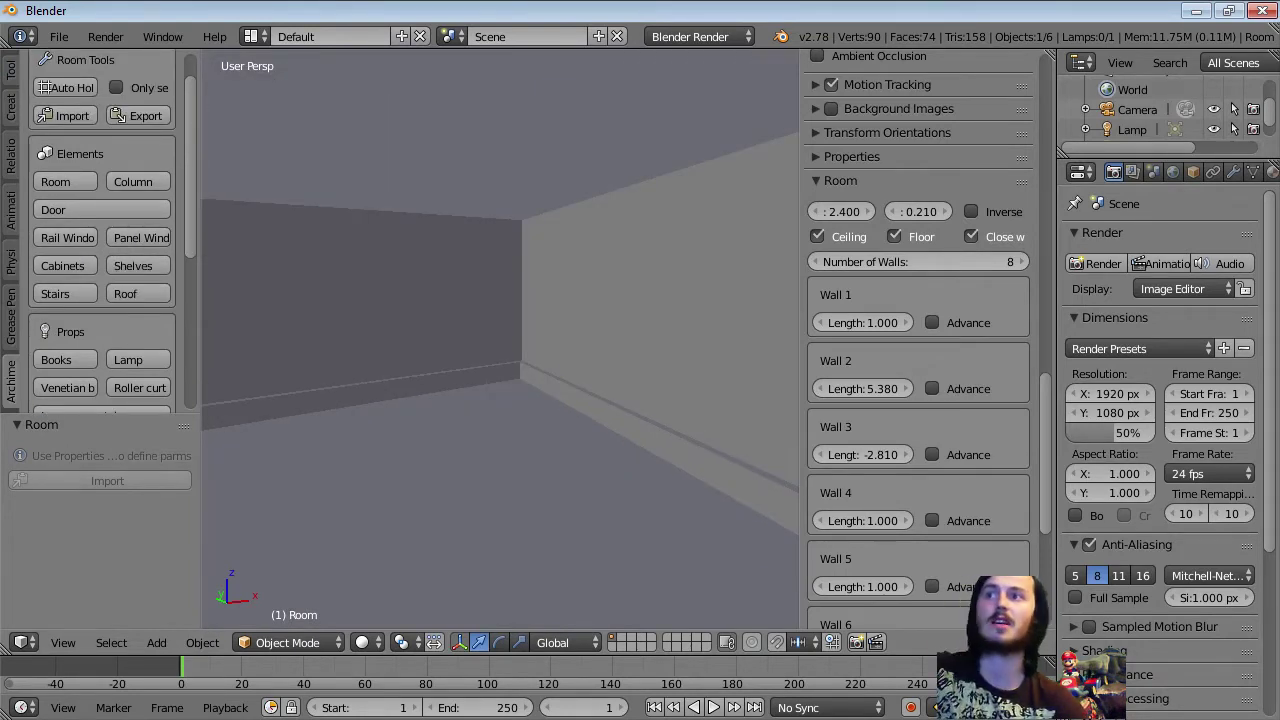
pyautogui.scroll(-1, 140, 330)
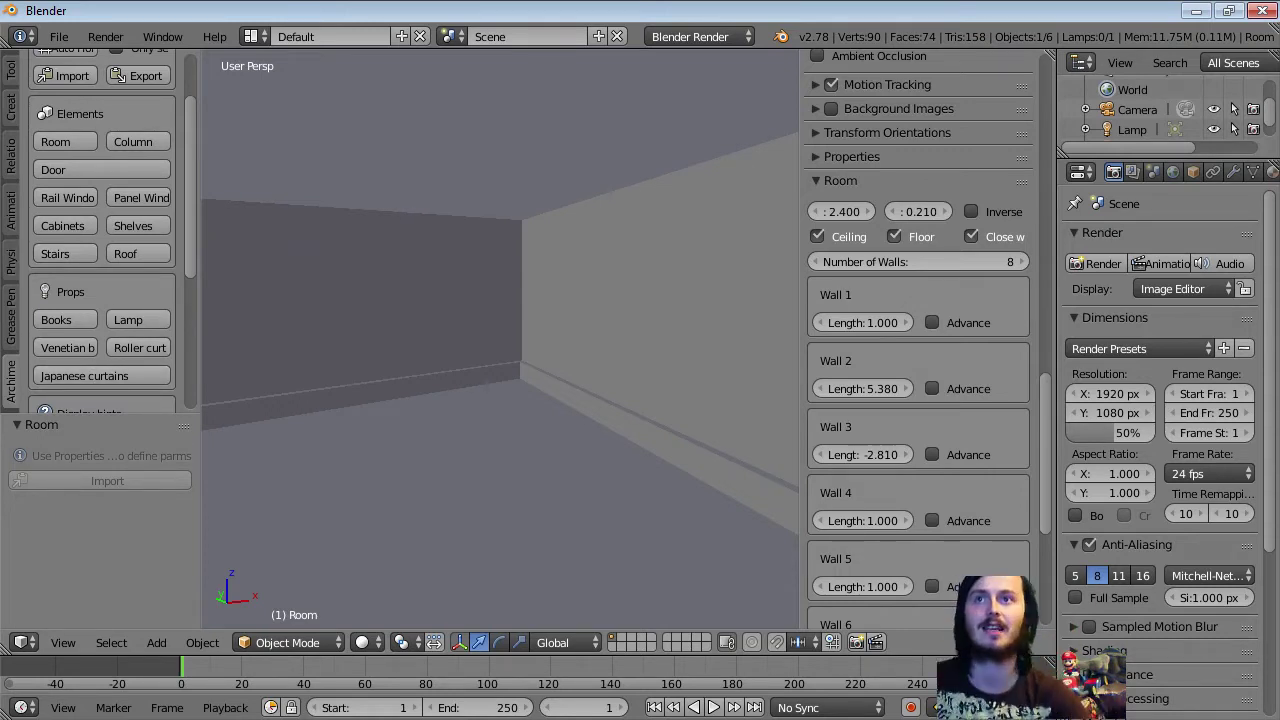
# Step: Face the room's far end wall and place the 3D cursor at the middle of its base
pyautogui.moveTo(486, 385); pyautogui.dragTo(473, 376, button='middle')
pyautogui.hotkey('shift', 'f')
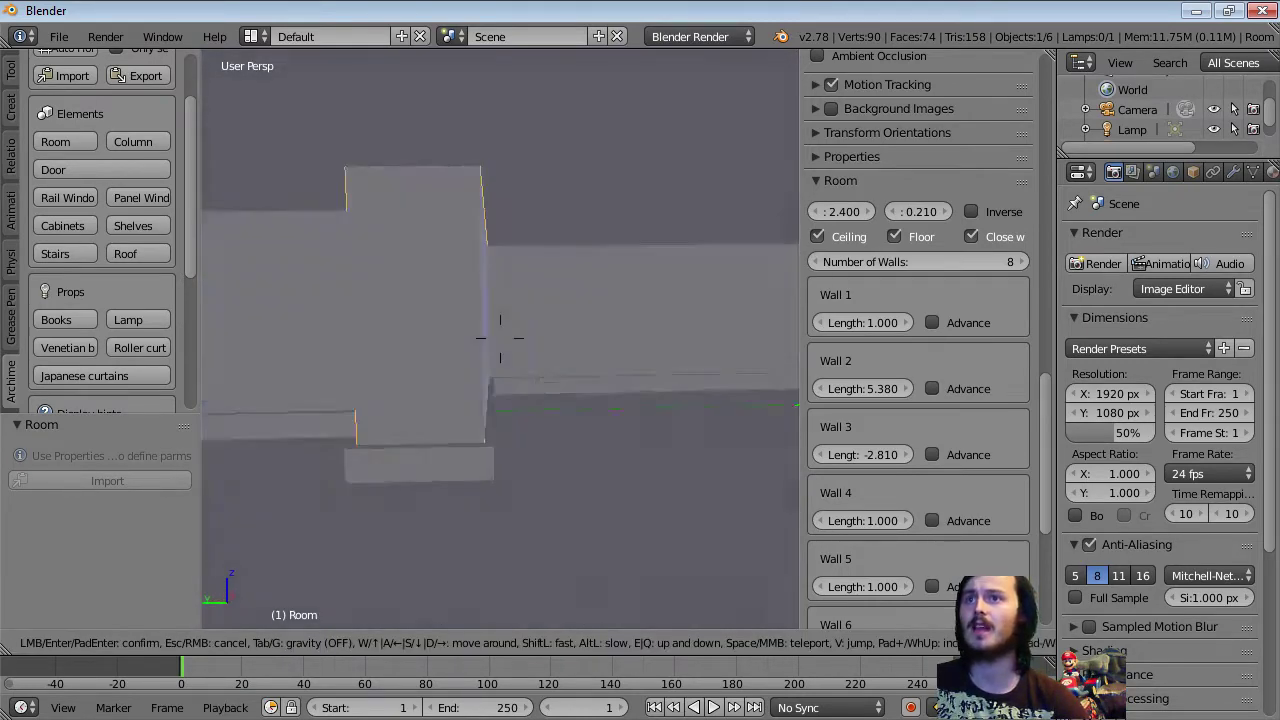
pyautogui.press('w')
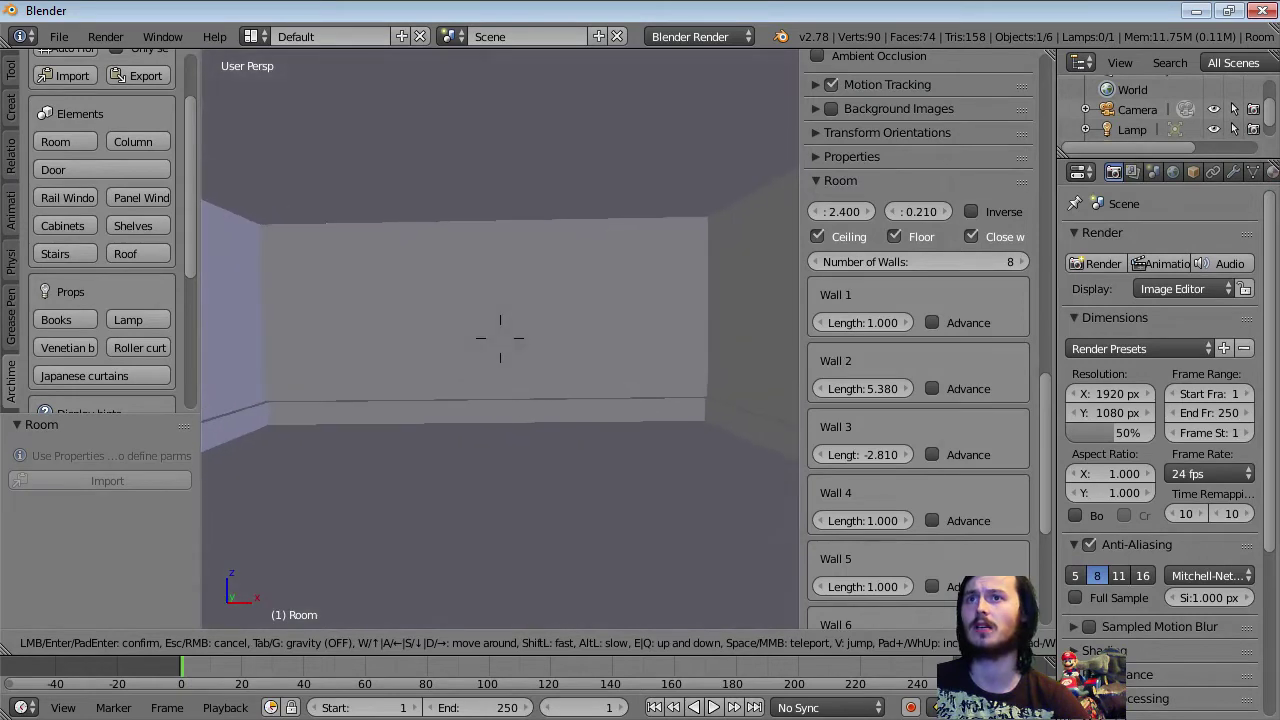
pyautogui.press('Return')
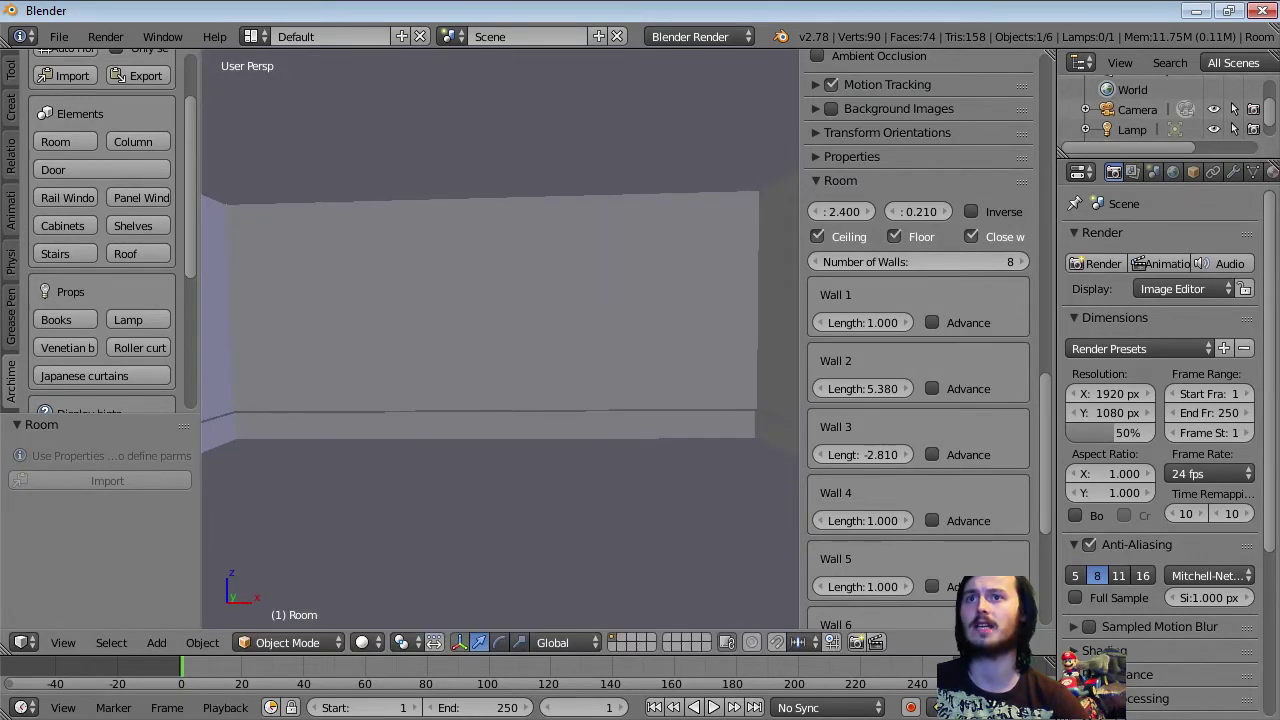
pyautogui.click(492, 437)
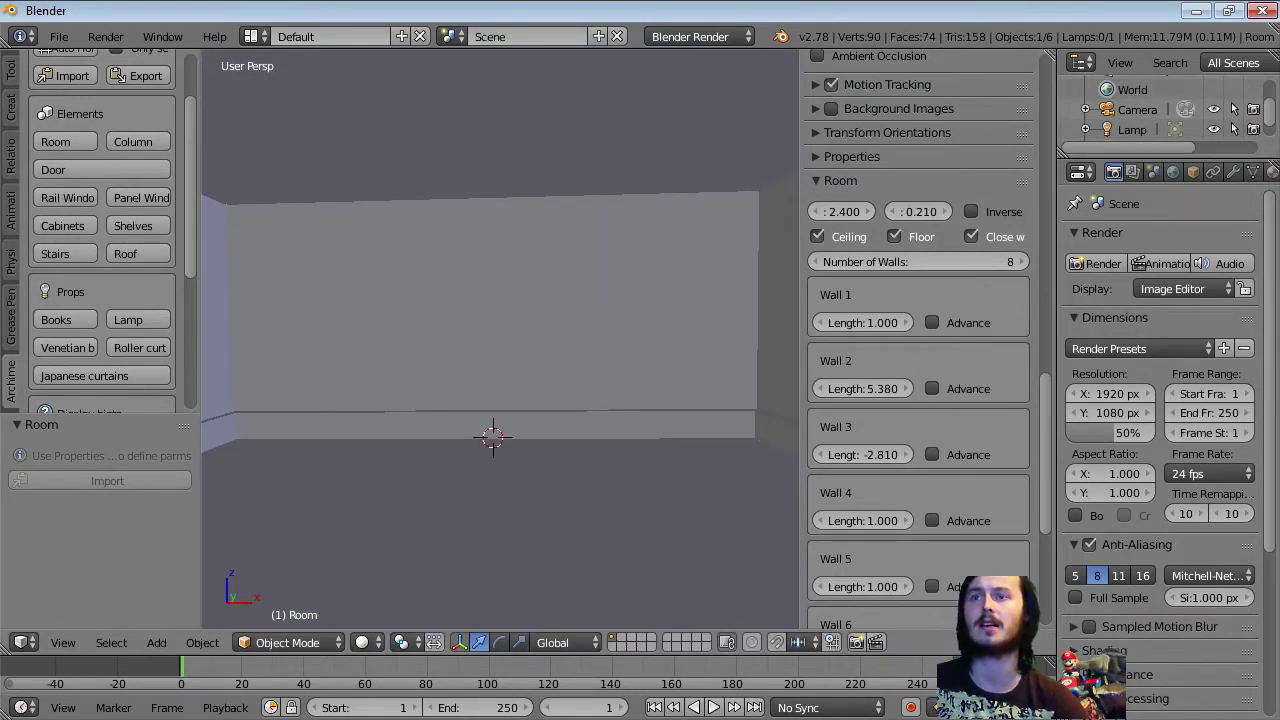
# Step: Add an Archimesh door at the 3D cursor on the end wall
pyautogui.click(11, 156)
pyautogui.click(11, 107)
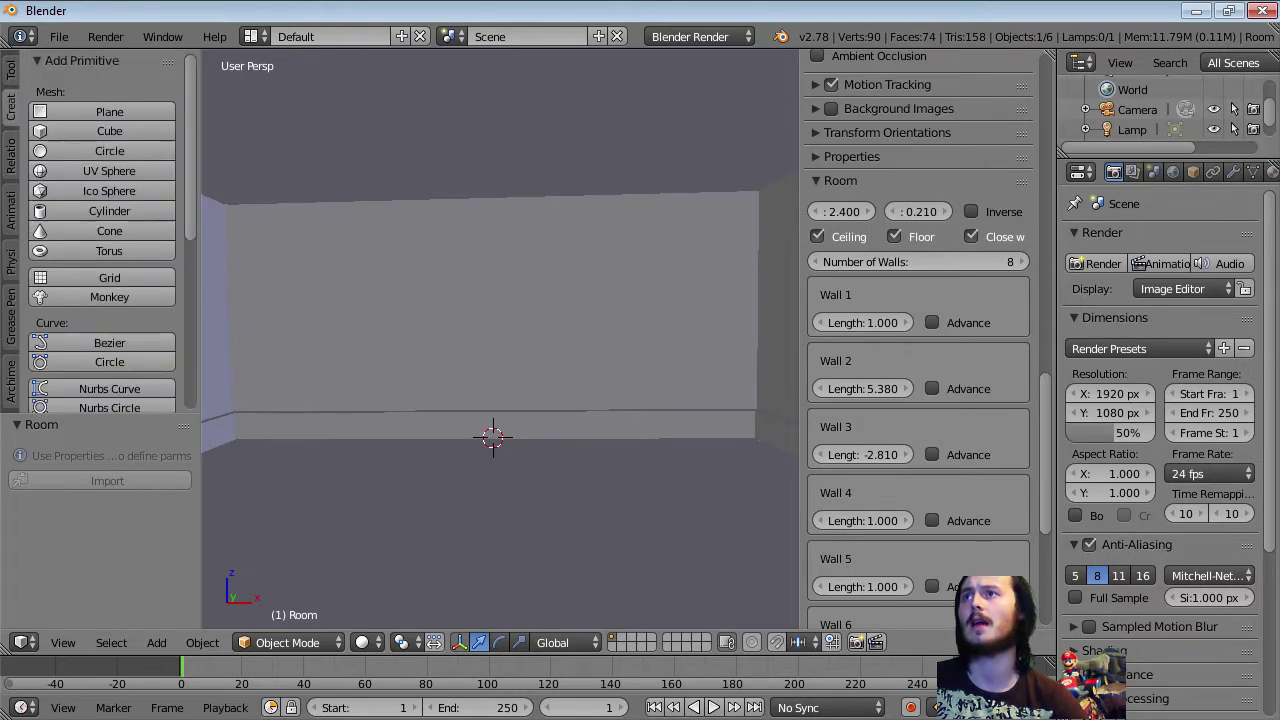
pyautogui.click(11, 380)
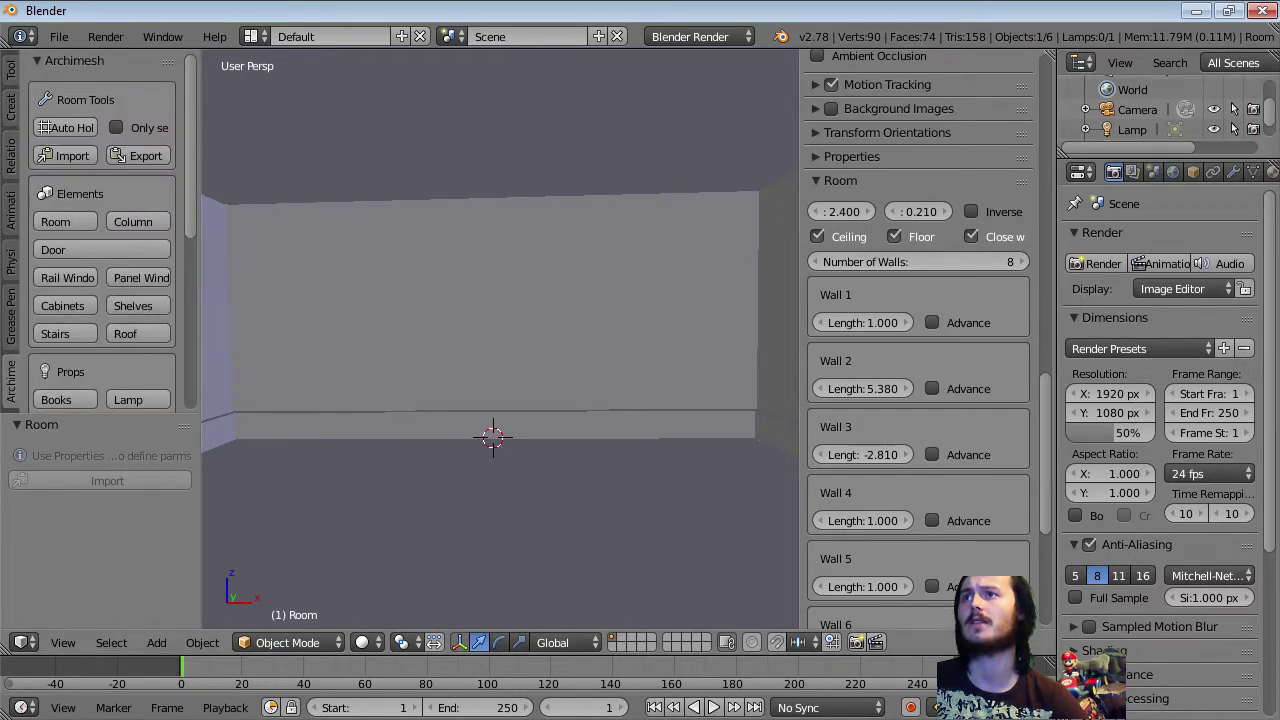
pyautogui.click(100, 249)
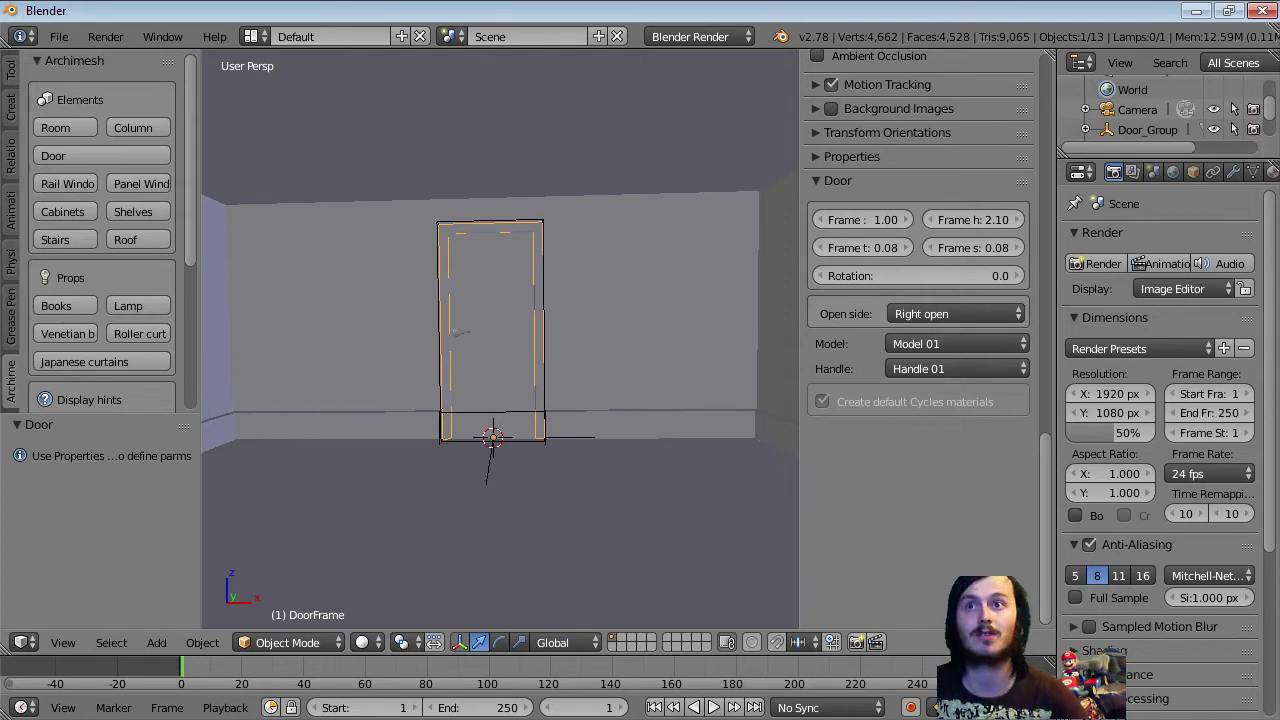
# Step: Set the door's open side to Left open
pyautogui.scroll(6, 500, 339)
pyautogui.scroll(-2, 500, 339)
pyautogui.click(955, 313)
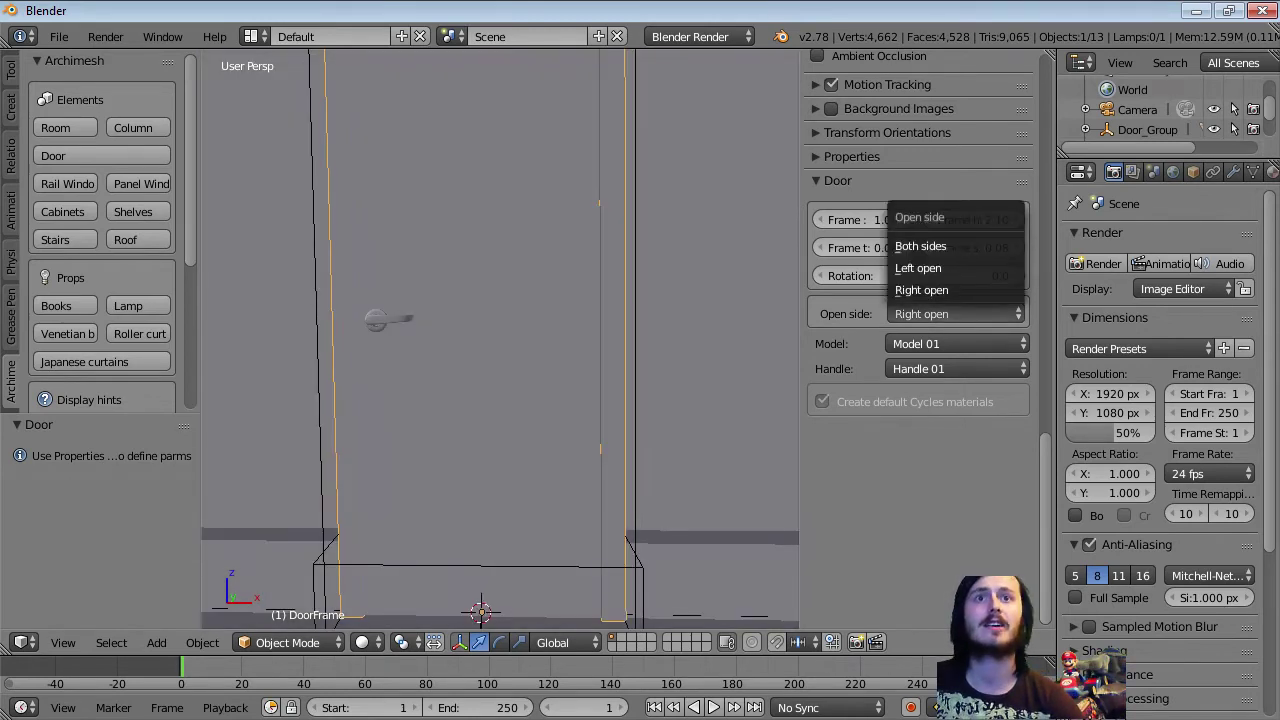
pyautogui.click(930, 267)
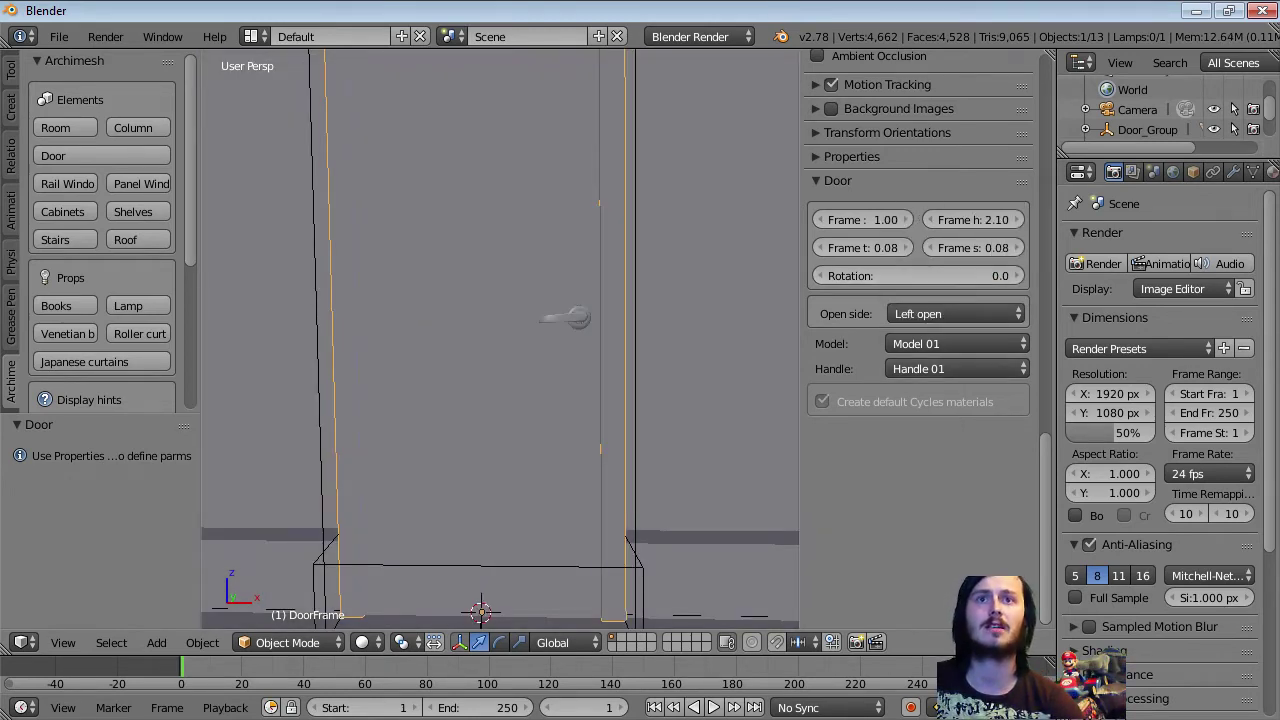
# Step: Change the door to Model 06 with Handle 03
pyautogui.click(955, 343)
pyautogui.click(940, 209)
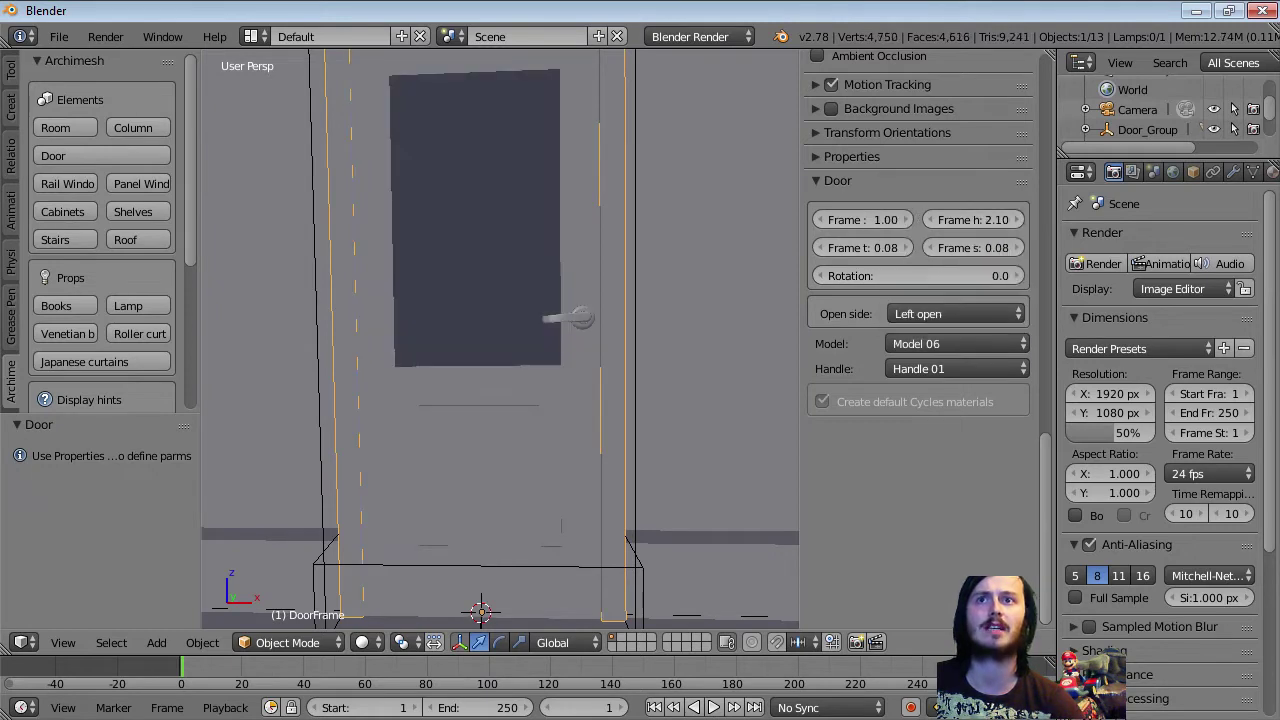
pyautogui.click(955, 368)
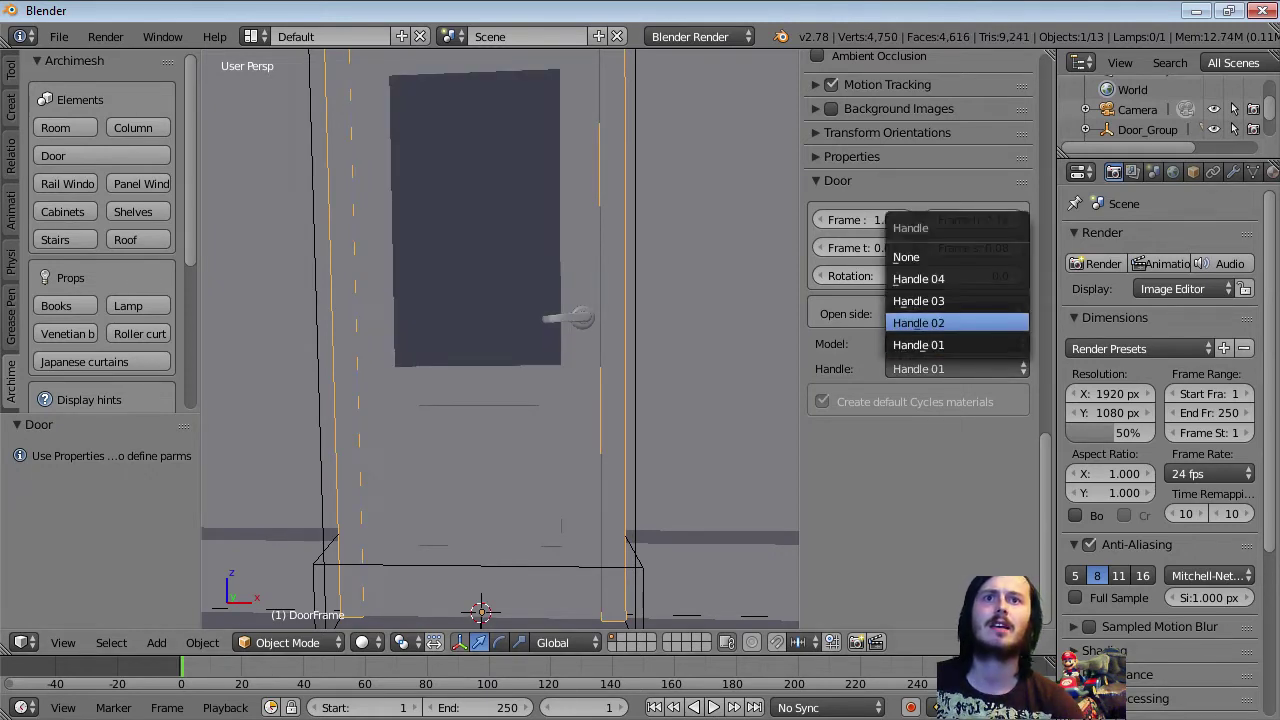
pyautogui.click(940, 300)
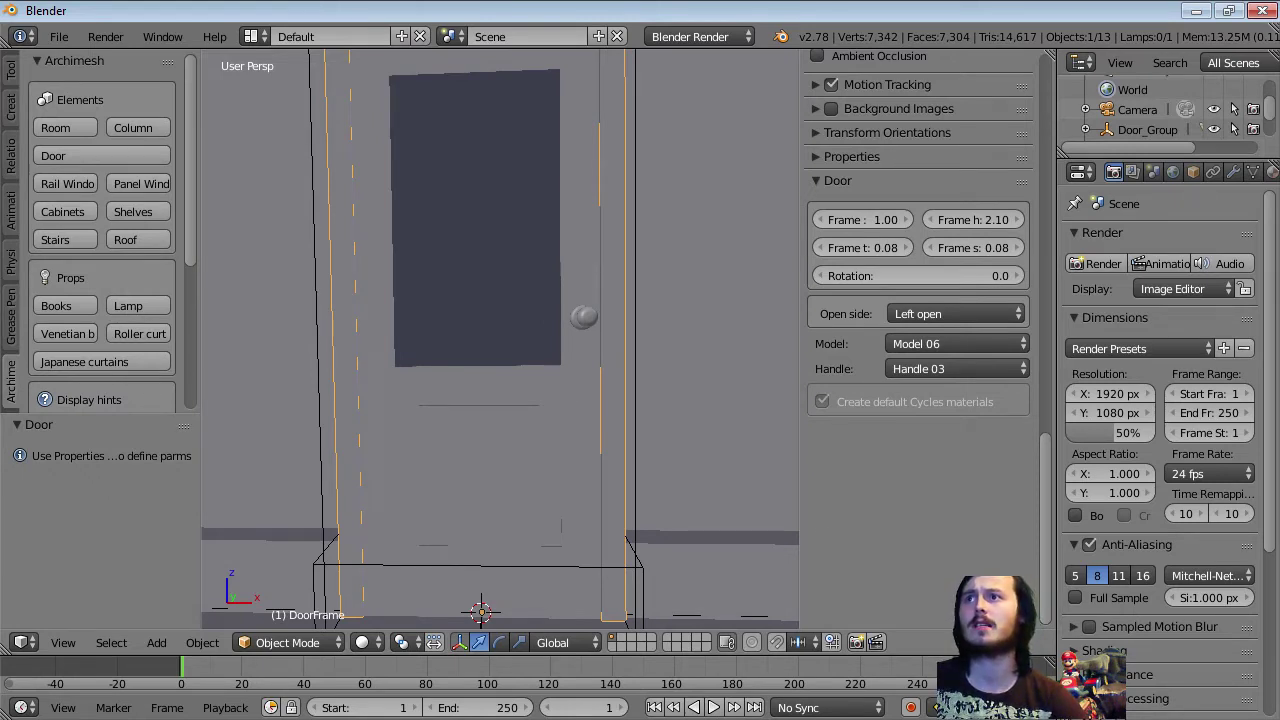
# Step: Select the room and cut the door opening through its wall with Auto Holes
pyautogui.scroll(-1, 102, 230)
pyautogui.rightClick(262, 290)
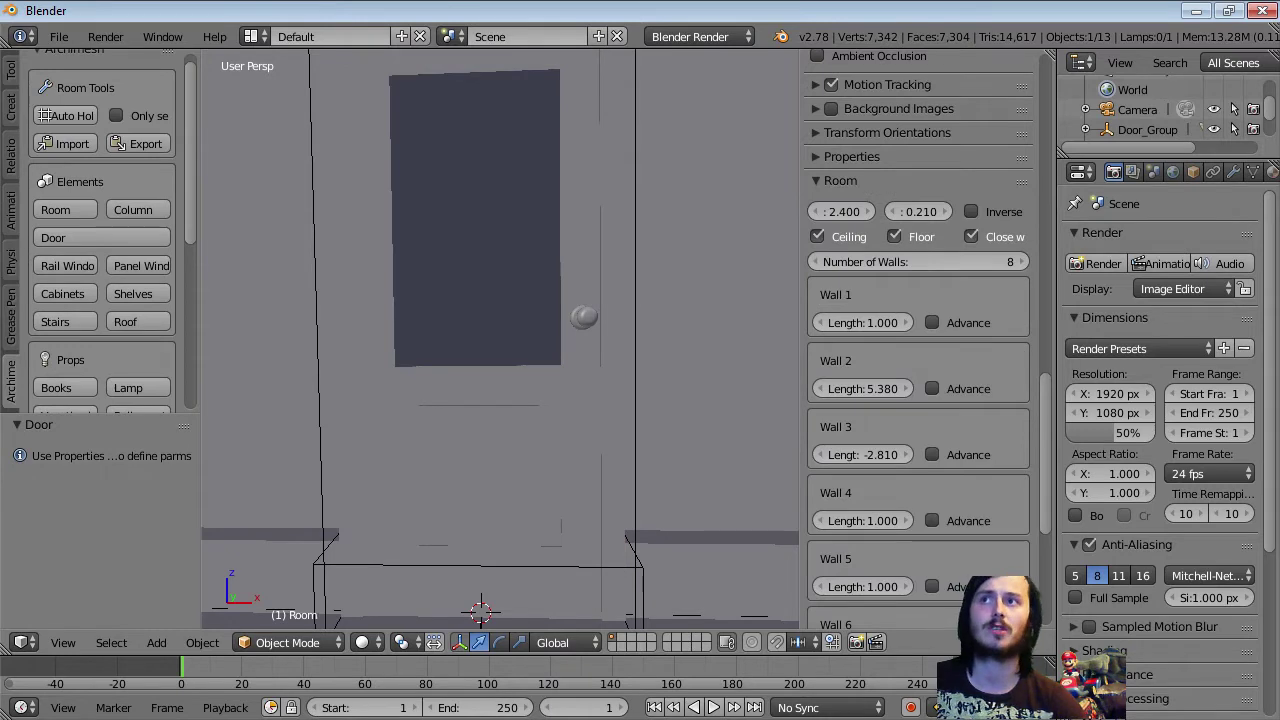
pyautogui.click(66, 115)
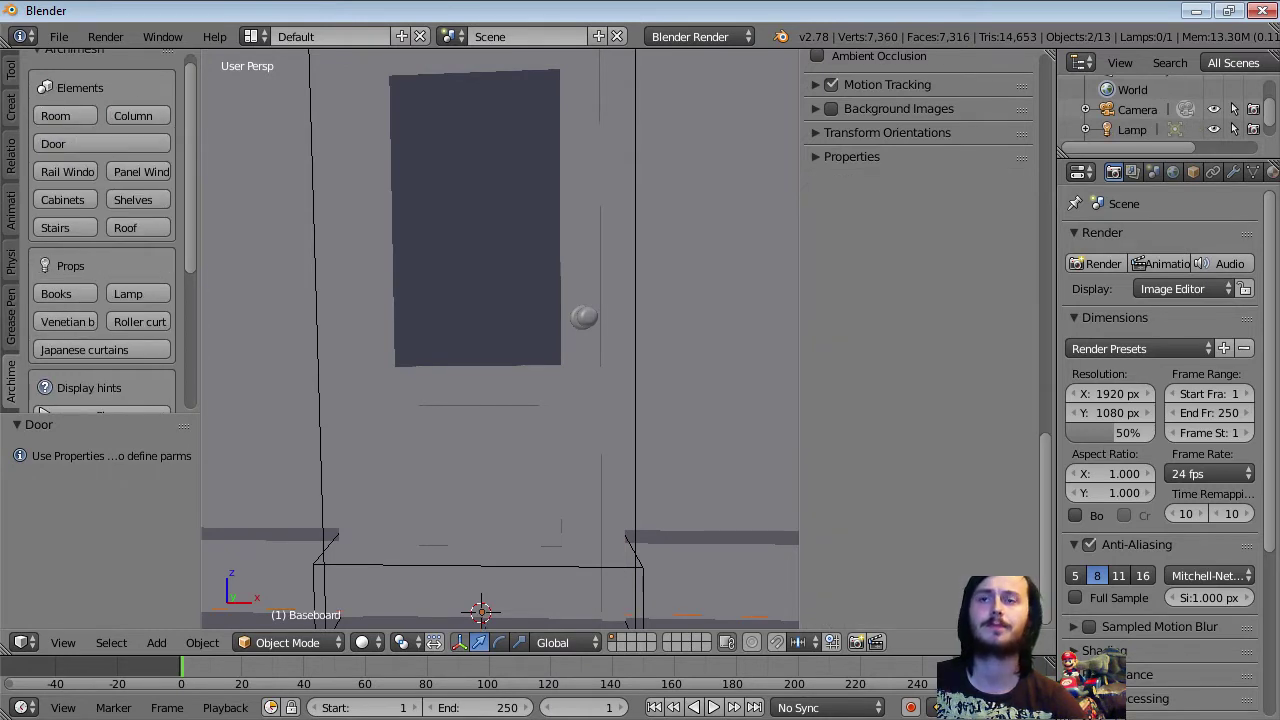
# Step: Rotate the door panel about the global Z axis to swing it fully open, and deselect everything
pyautogui.rightClick(530, 430)
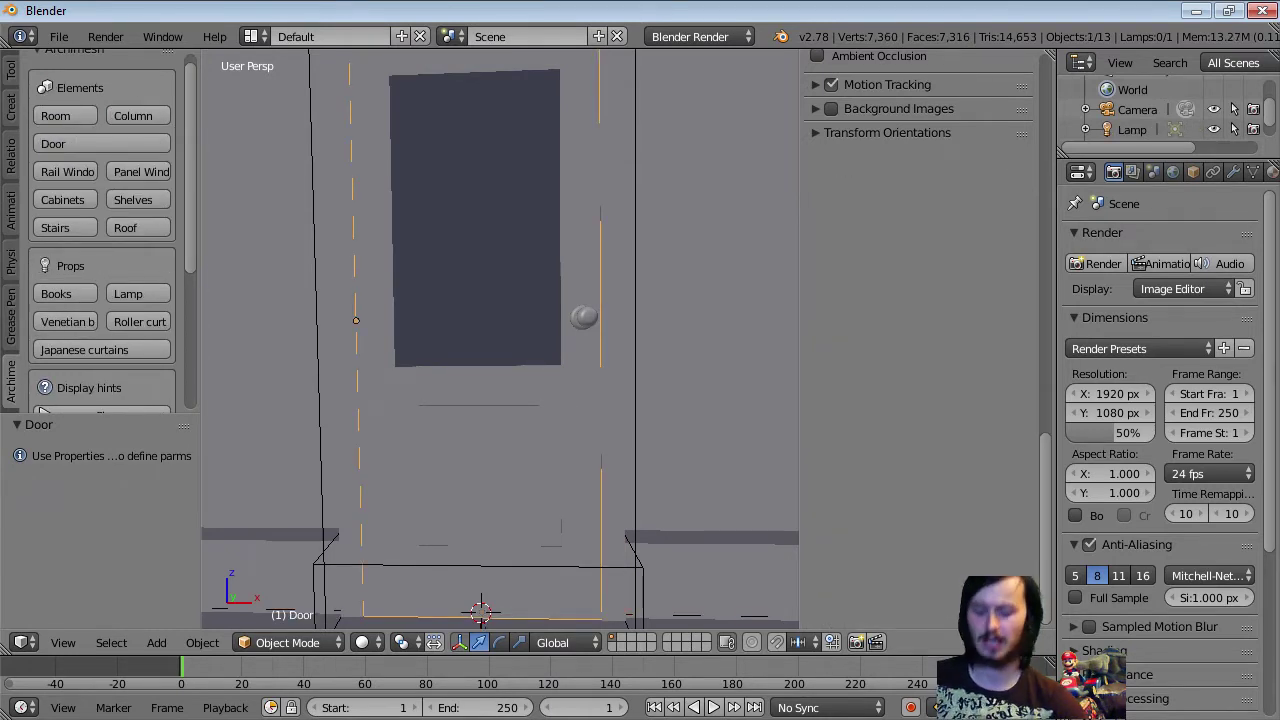
pyautogui.press('r')
pyautogui.press('z')
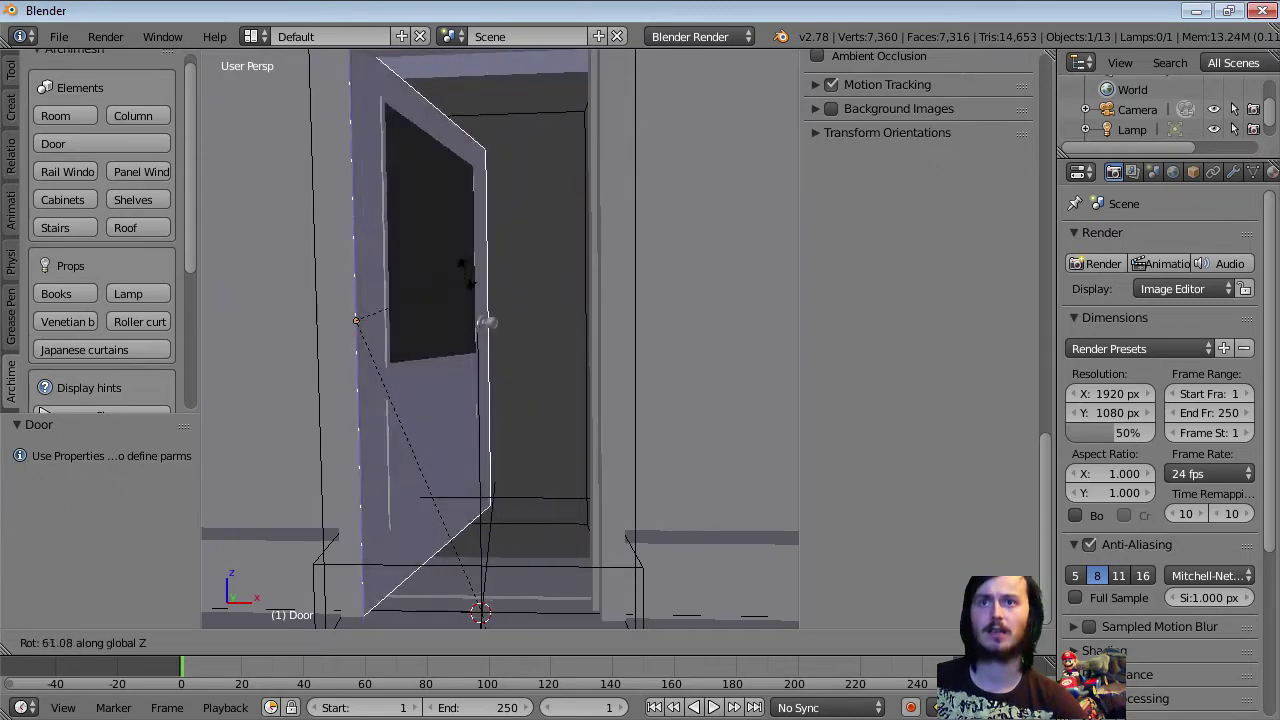
pyautogui.click(370, 229)
pyautogui.press('a')
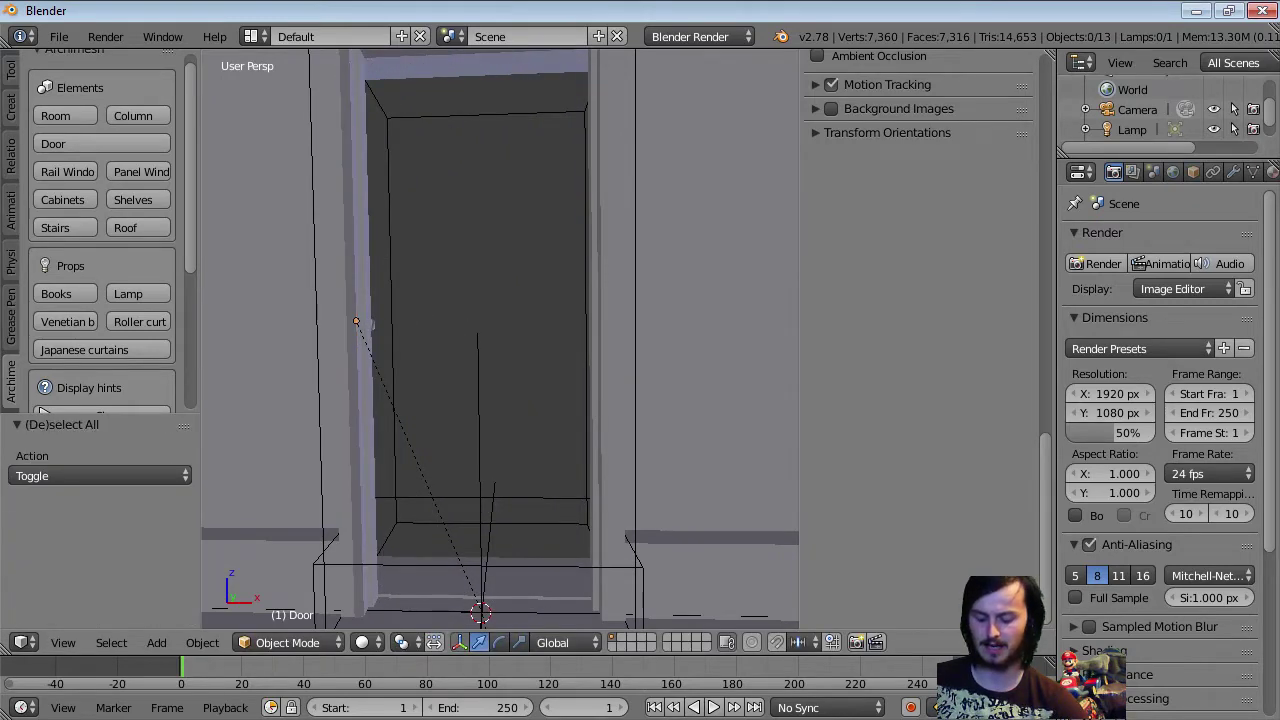
# Step: Enter the room in walk mode and approach the open doorway from inside, toggling gravity as needed
pyautogui.hotkey('shift', 'f')
pyautogui.press('w')
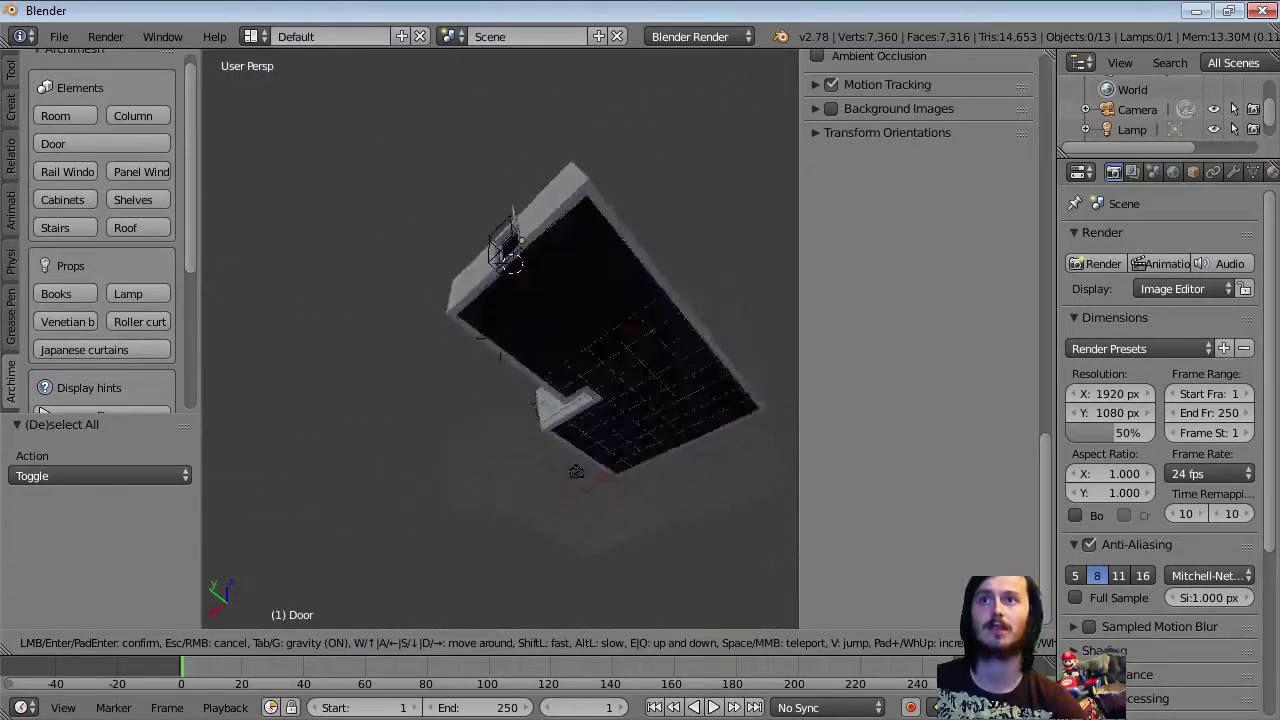
pyautogui.press('Tab')
pyautogui.press('space')
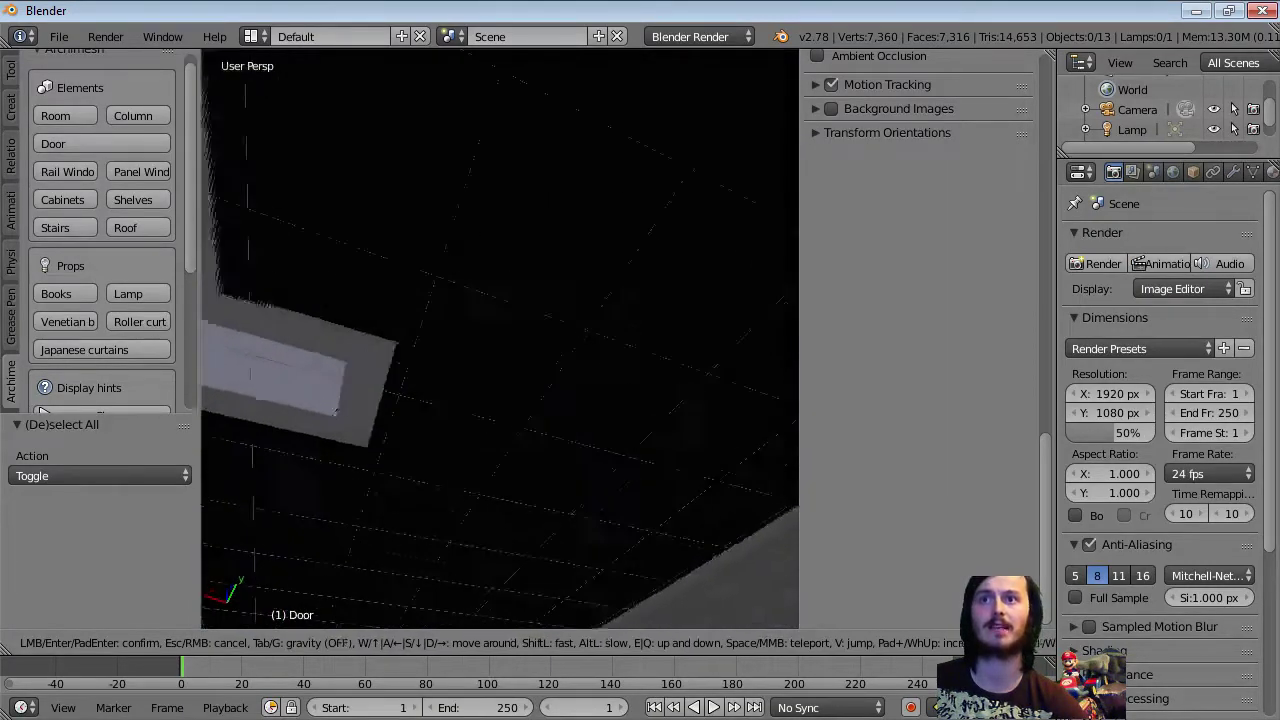
pyautogui.press('w')
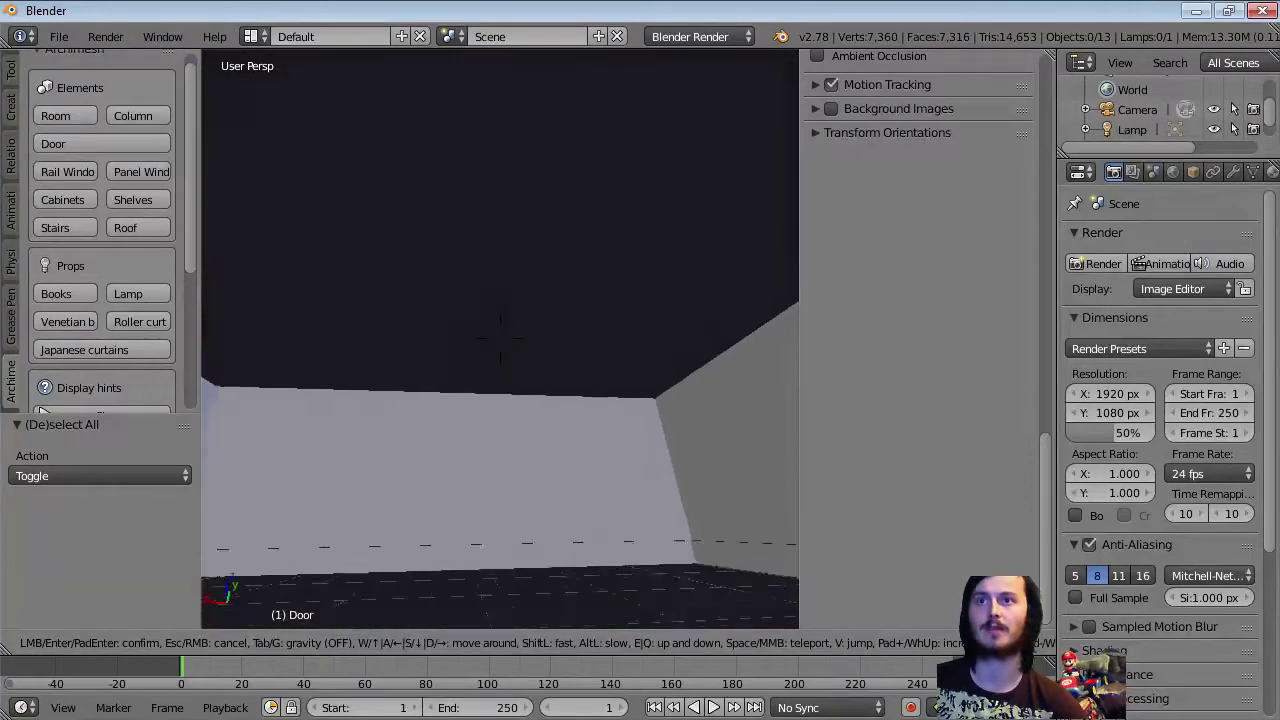
pyautogui.press('Tab')
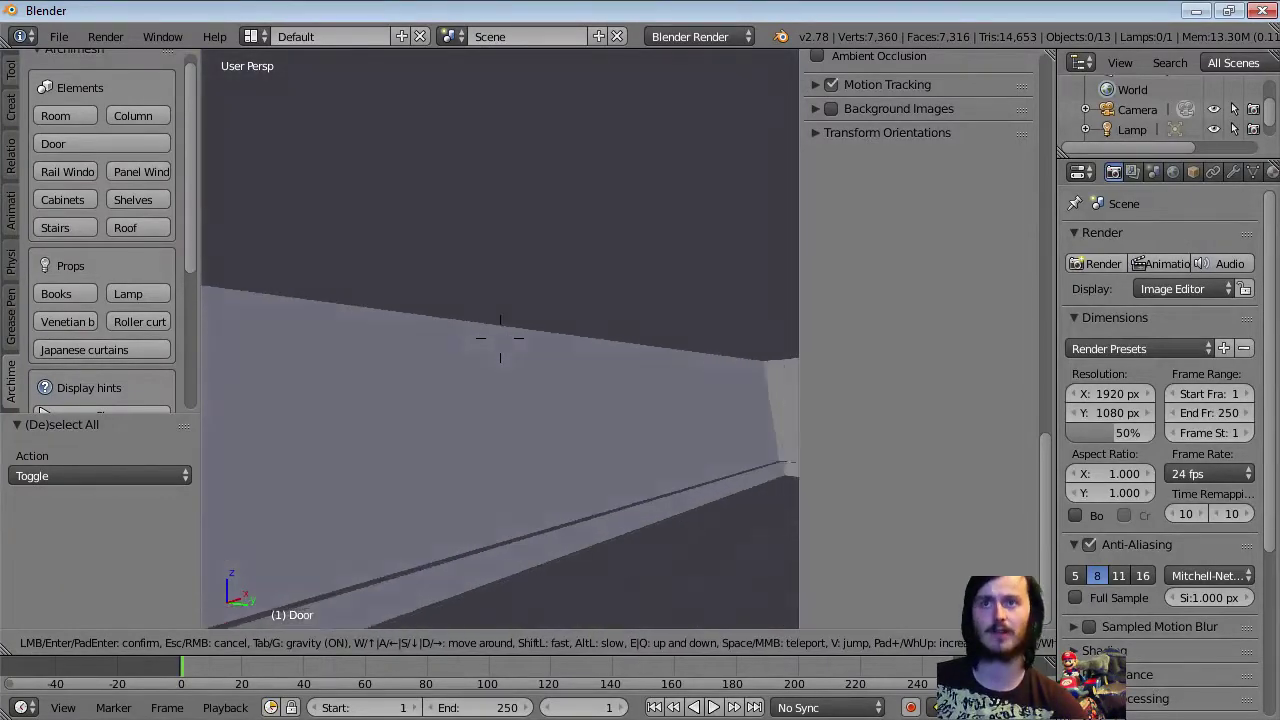
pyautogui.press('w')
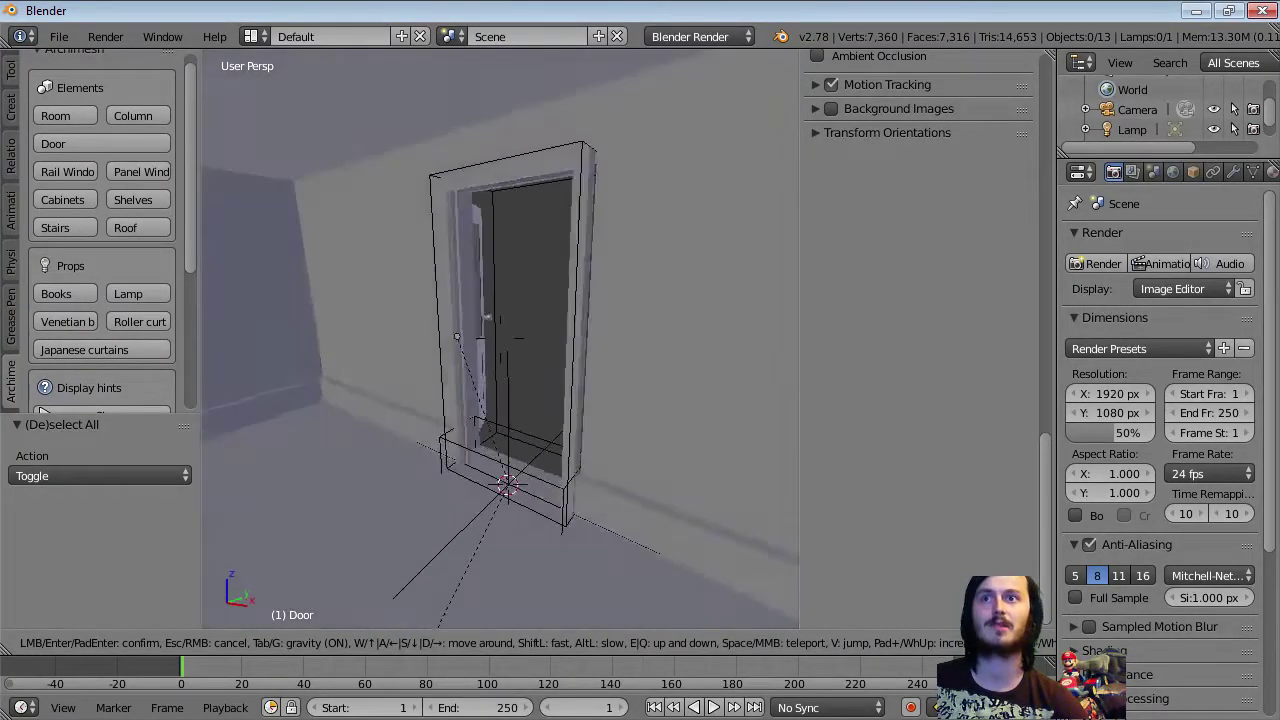
pyautogui.press('w')
pyautogui.click(500, 339)
# Step: Rotate the door panel about -156.3° around the global Z axis so it opens into the room
pyautogui.rightClick(486, 325)
pyautogui.press('r')
pyautogui.press('z')
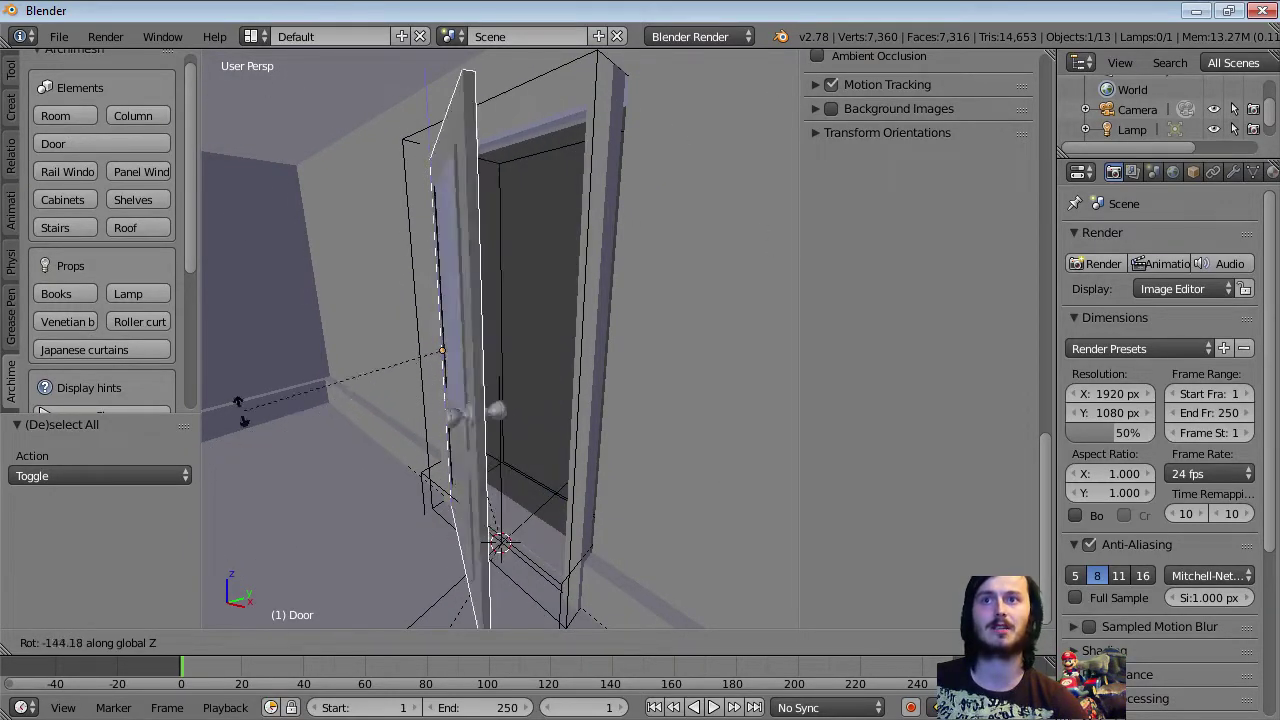
pyautogui.click(686, 466)
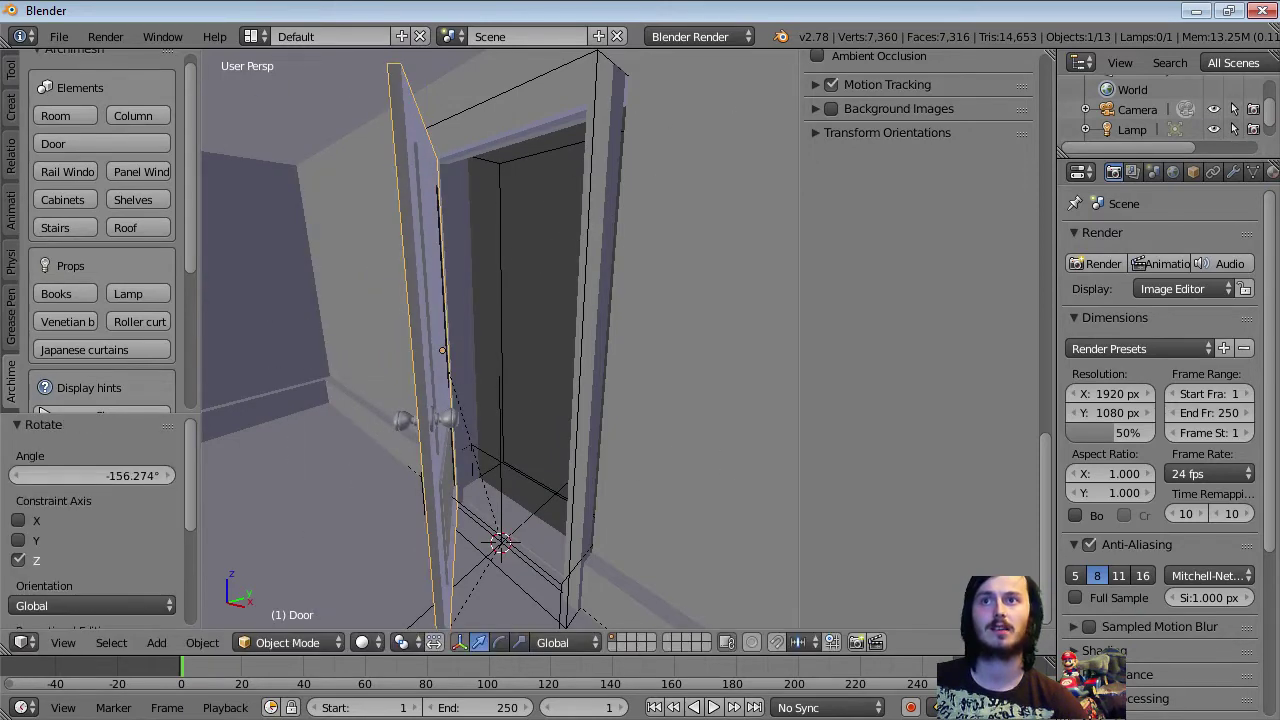
pyautogui.hotkey('ctrl', 'z')
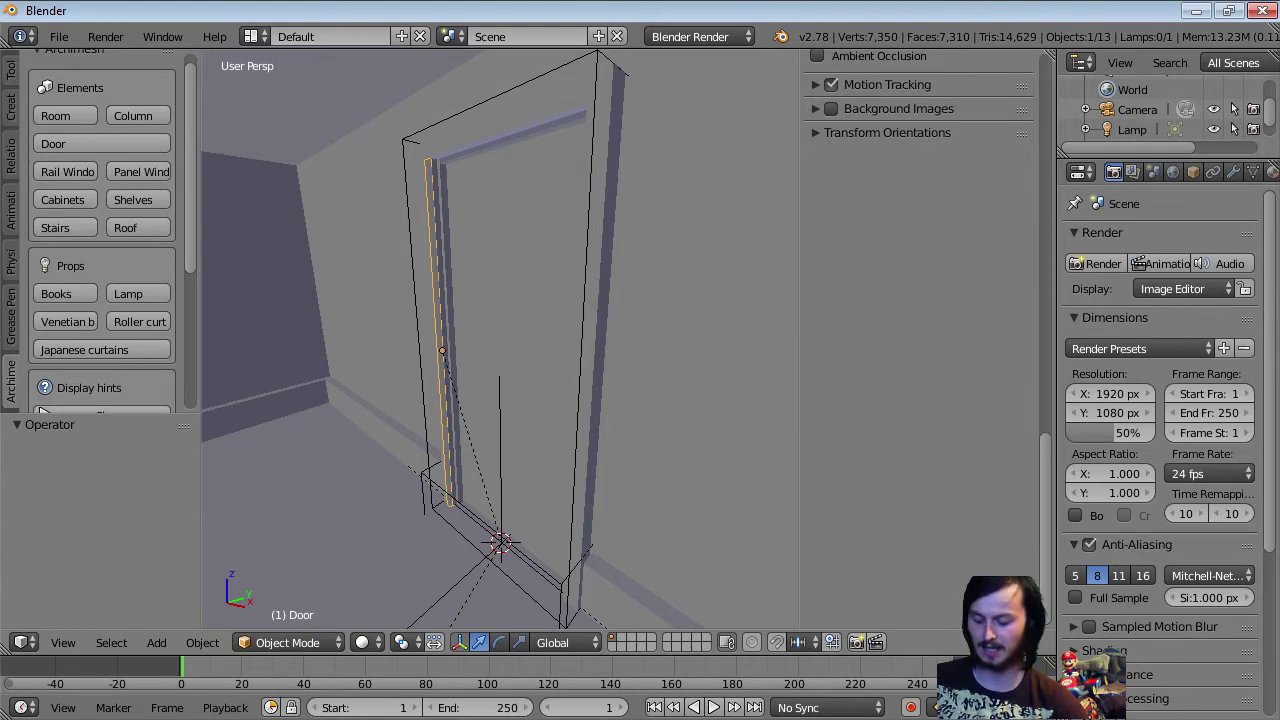
pyautogui.hotkey('ctrl', 'z')
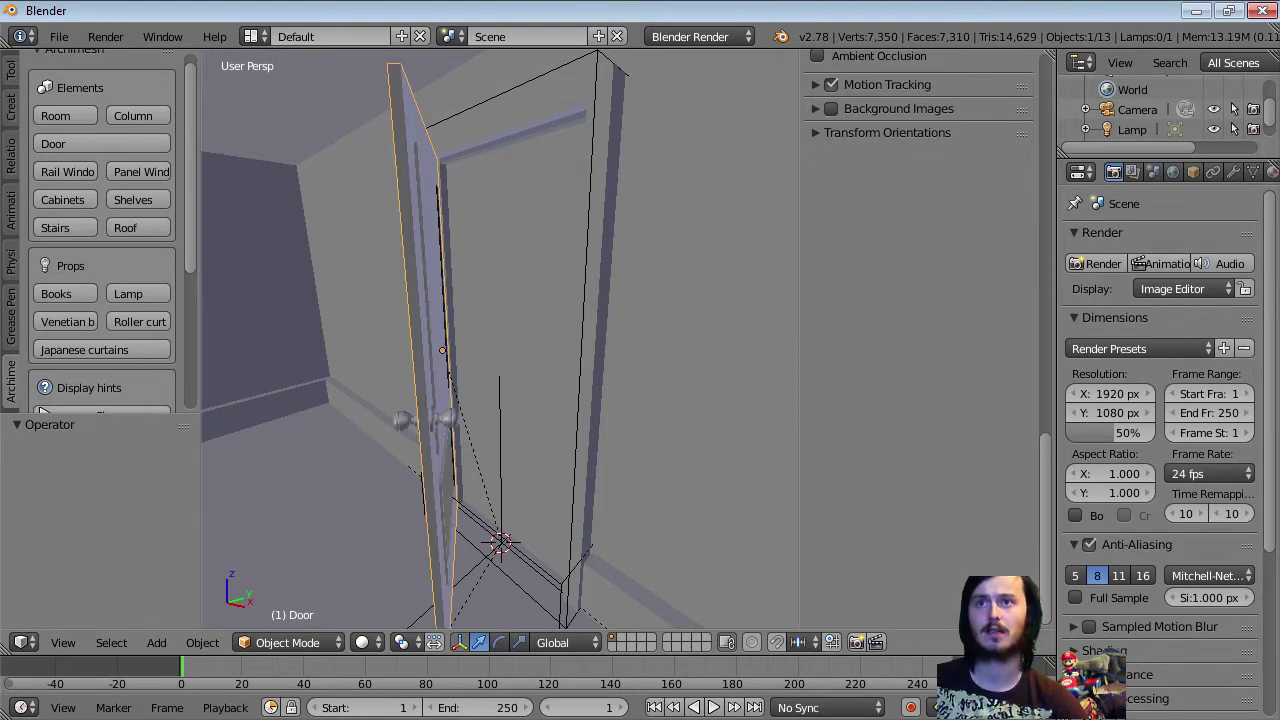
# Step: Select the room again, recut the doorway opening with Auto Holes, and clear the selection
pyautogui.rightClick(320, 320)
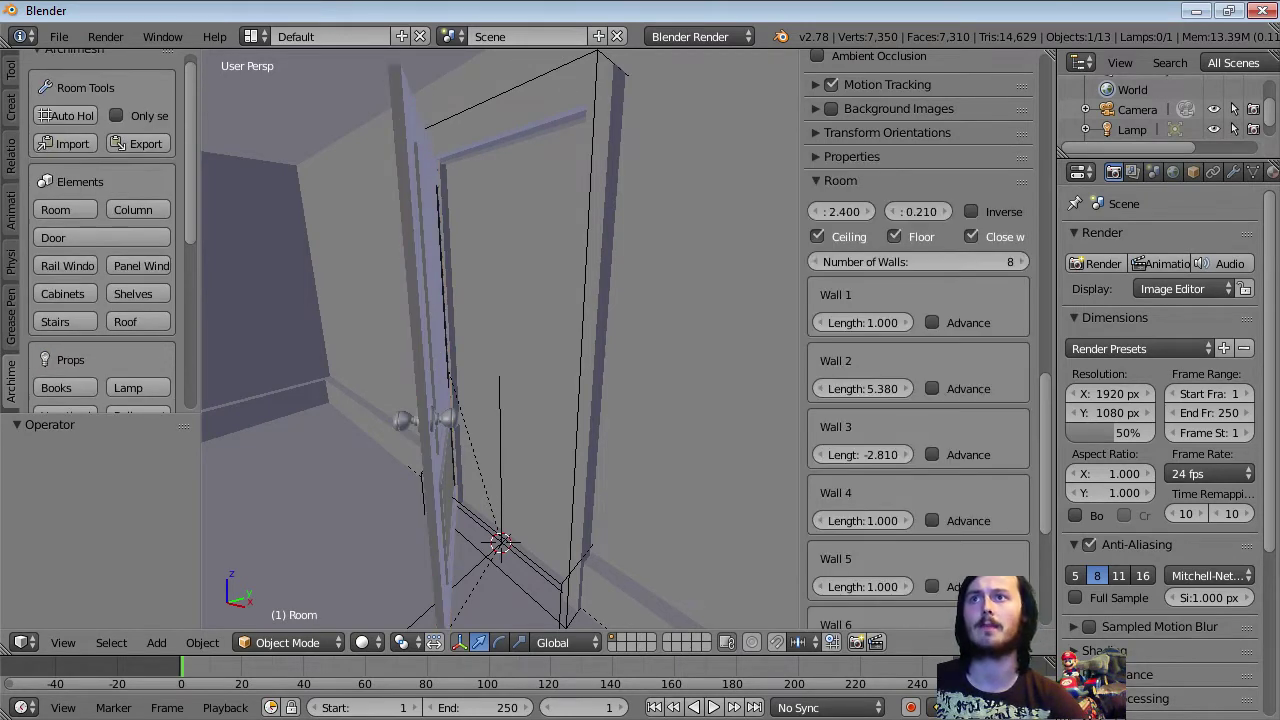
pyautogui.click(66, 115)
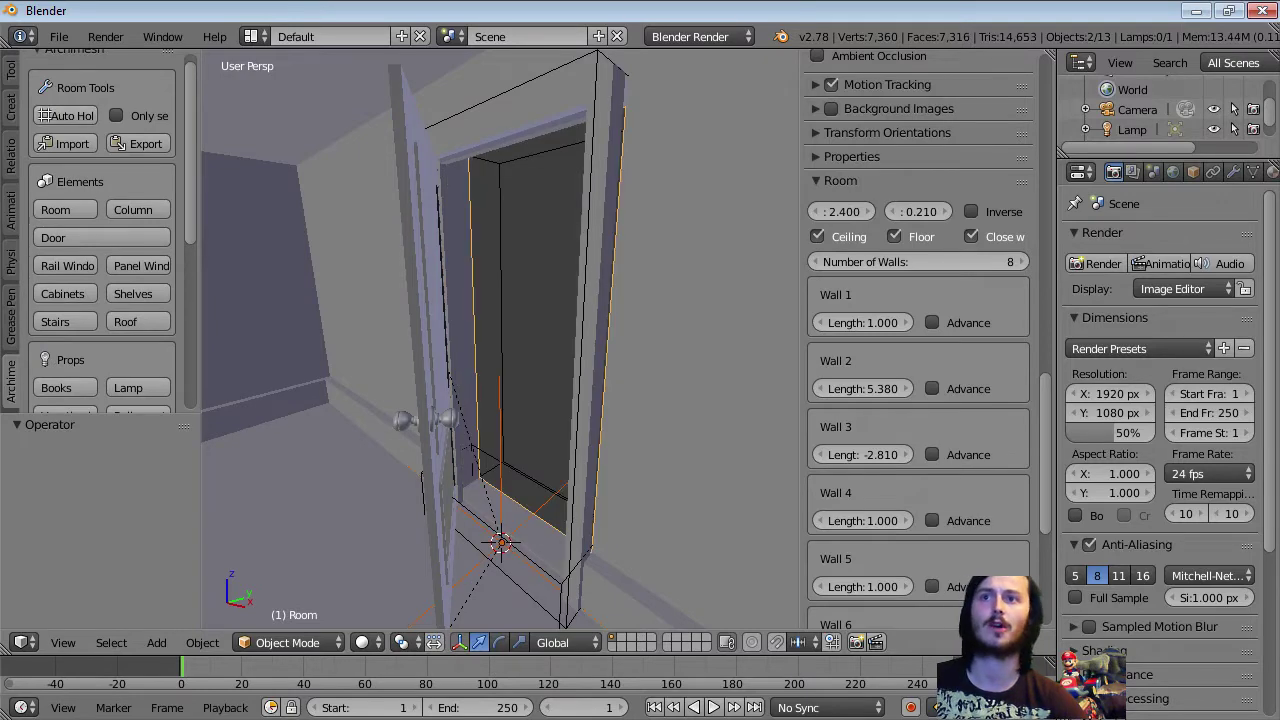
pyautogui.press('a')
# Step: Walk through the interior to view the projecting wall corner and the baseboards
pyautogui.hotkey('shift', 'f')
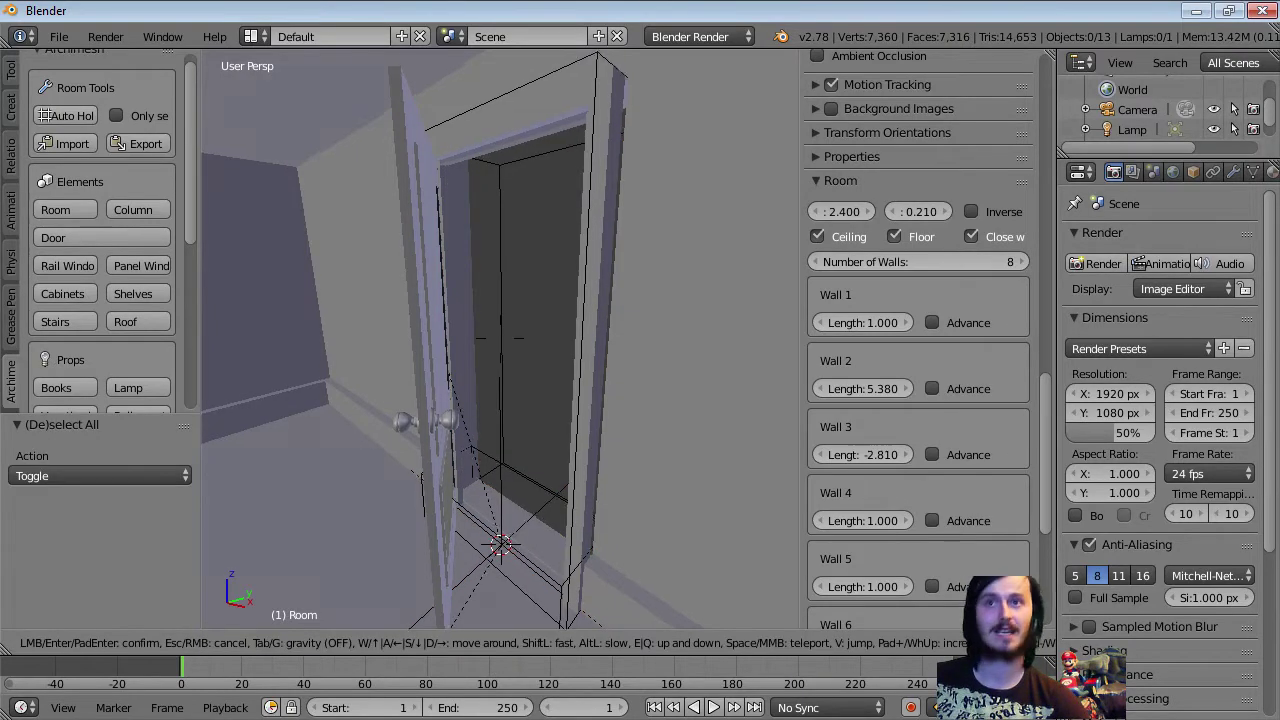
pyautogui.press('w')
pyautogui.press('w')
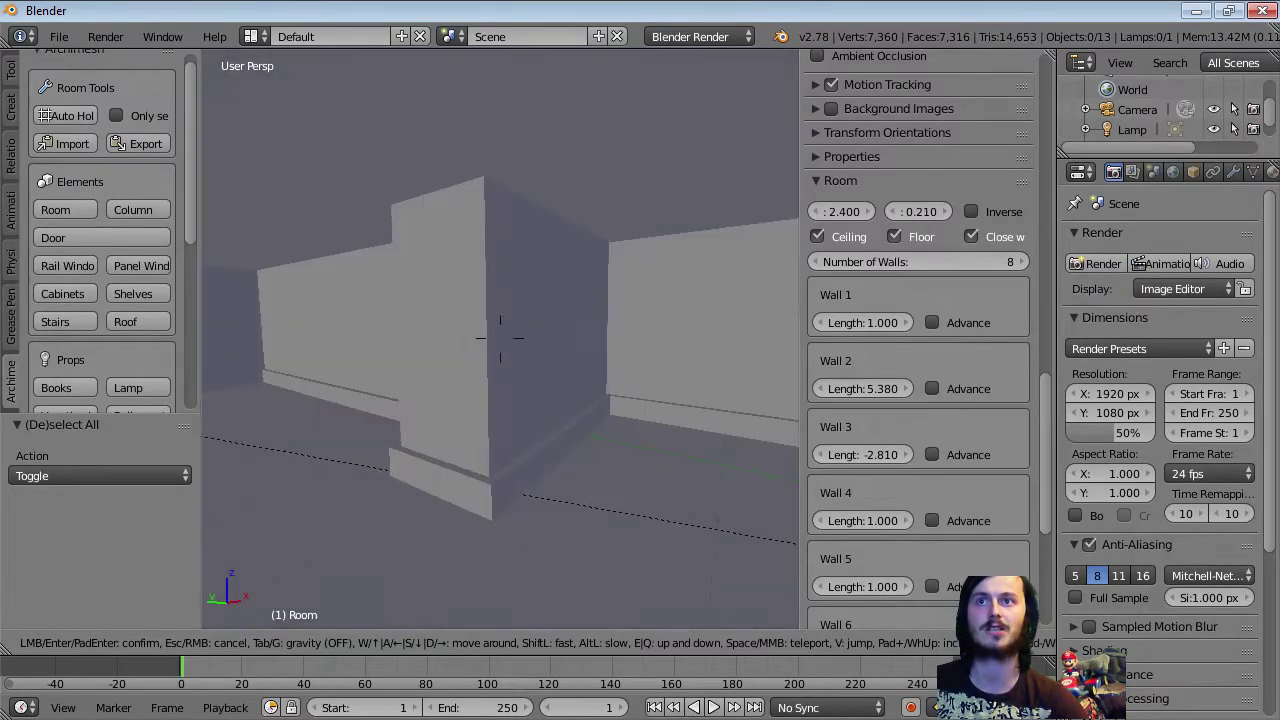
pyautogui.click(500, 338)
# Step: Select the room and open its mesh in Edit Mode with face selection
pyautogui.rightClick(500, 338)
pyautogui.press('Tab')
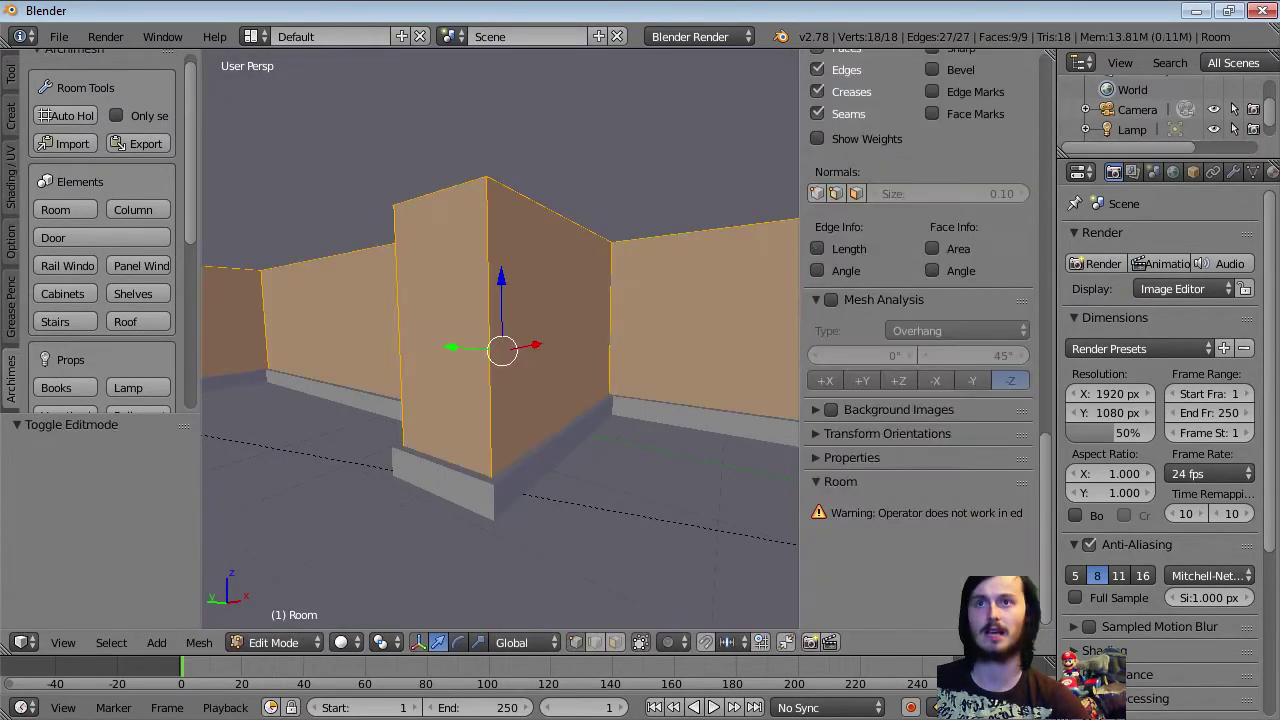
pyautogui.scroll(4, 500, 338)
pyautogui.scroll(-7, 500, 338)
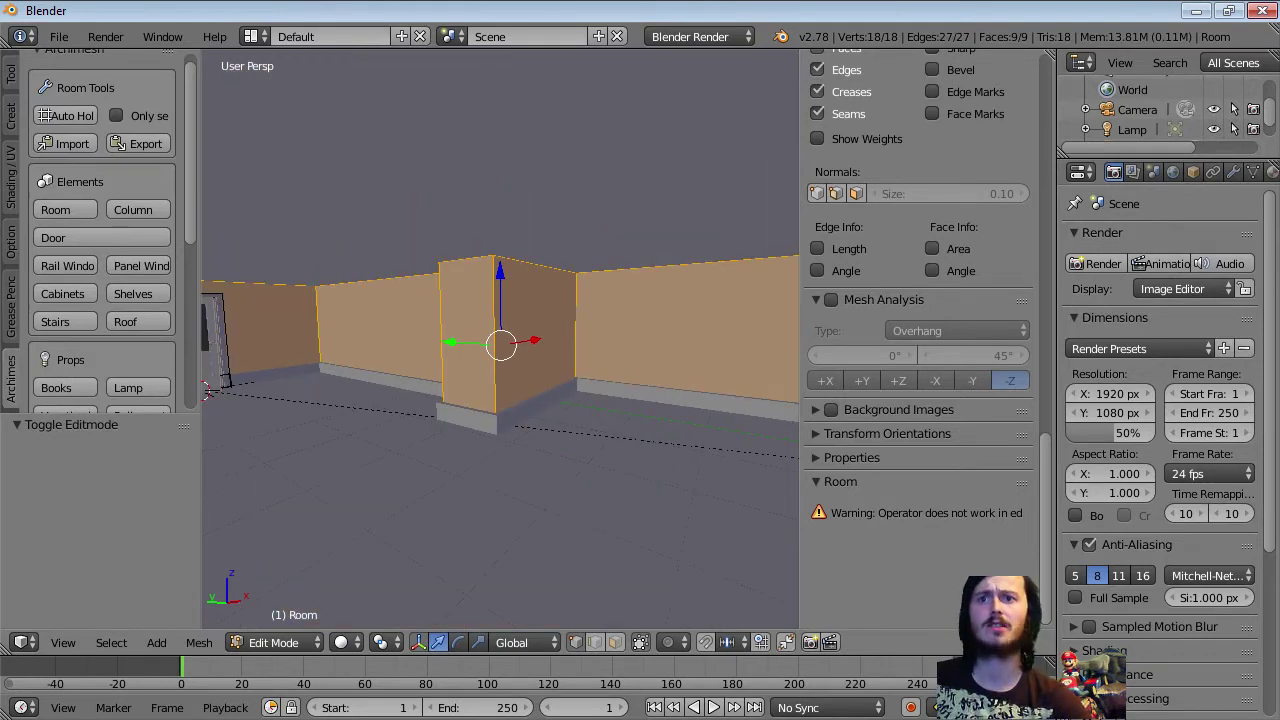
pyautogui.press('3')
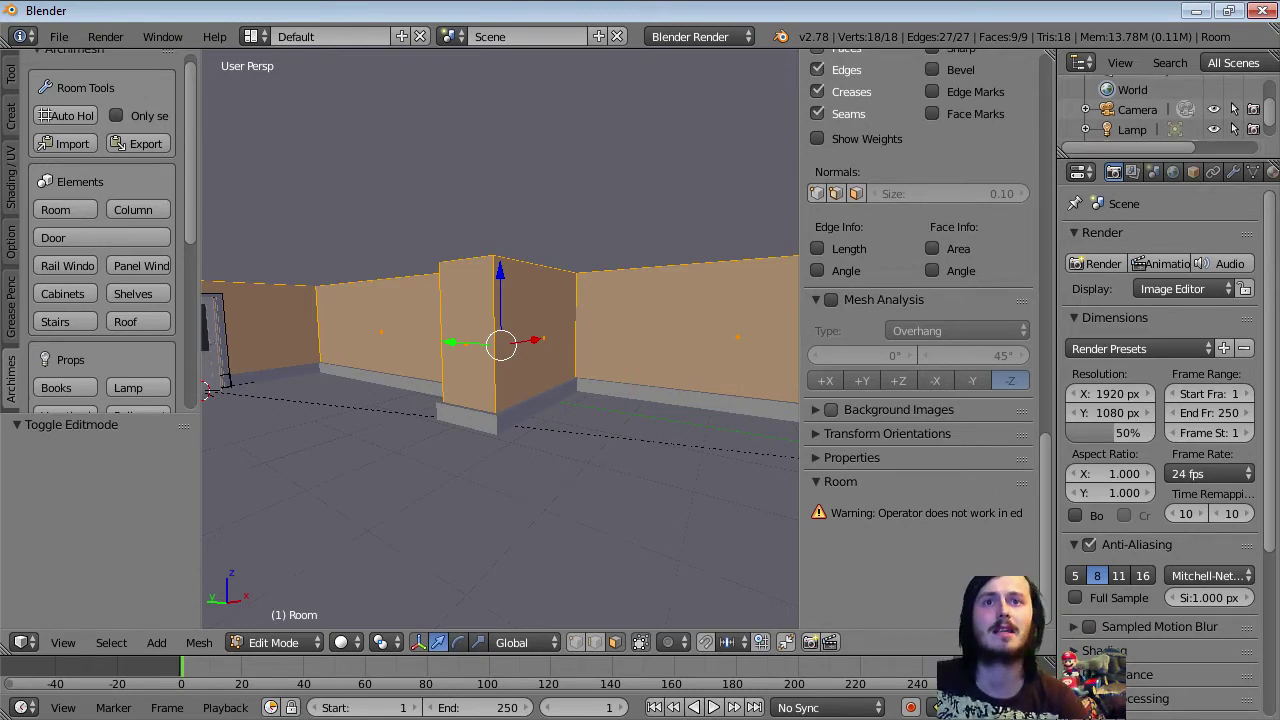
# Step: Examine the room mesh from inside and outside, and return to Object Mode
pyautogui.scroll(3, 920, 340)
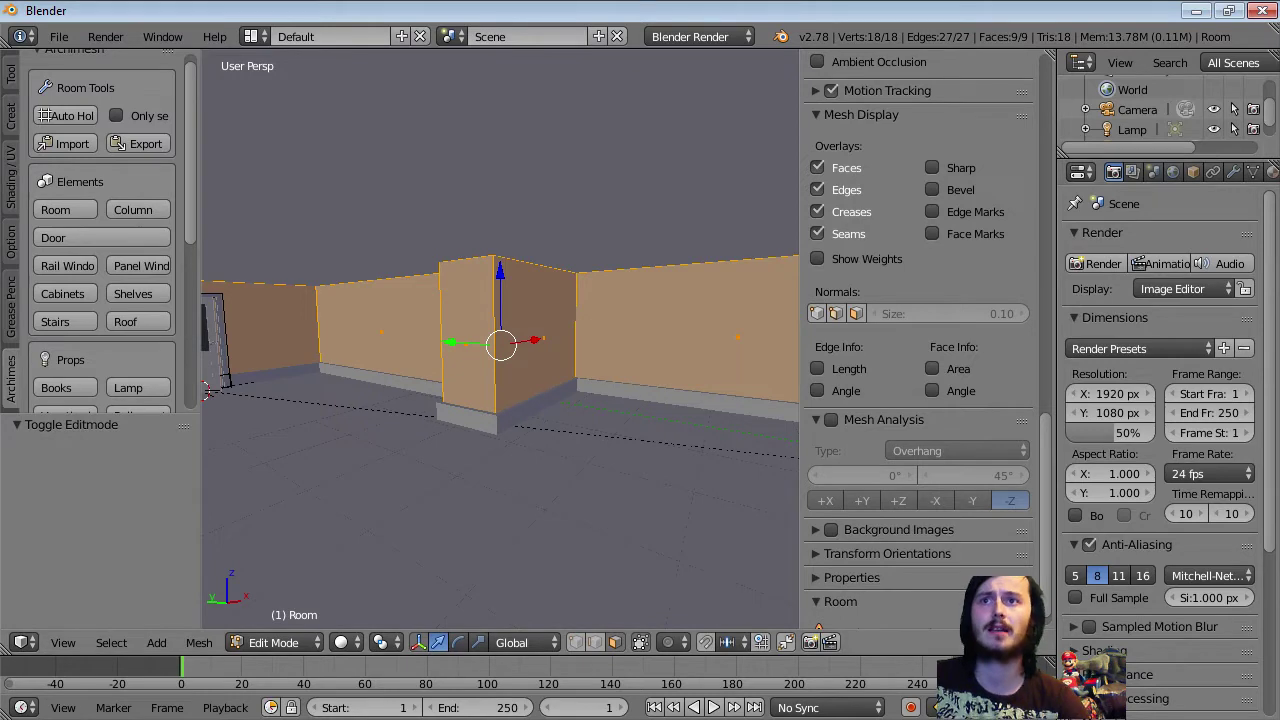
pyautogui.scroll(-5, 500, 340)
pyautogui.scroll(-8, 100, 230)
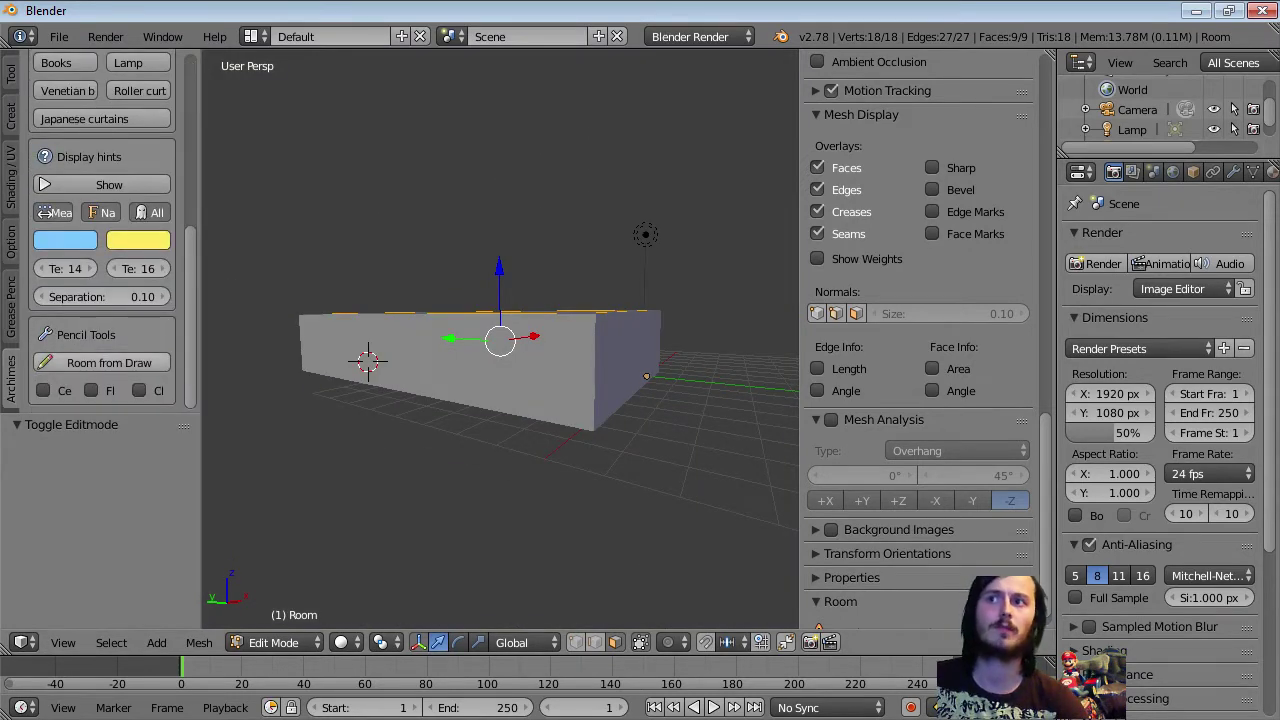
pyautogui.scroll(5, 500, 340)
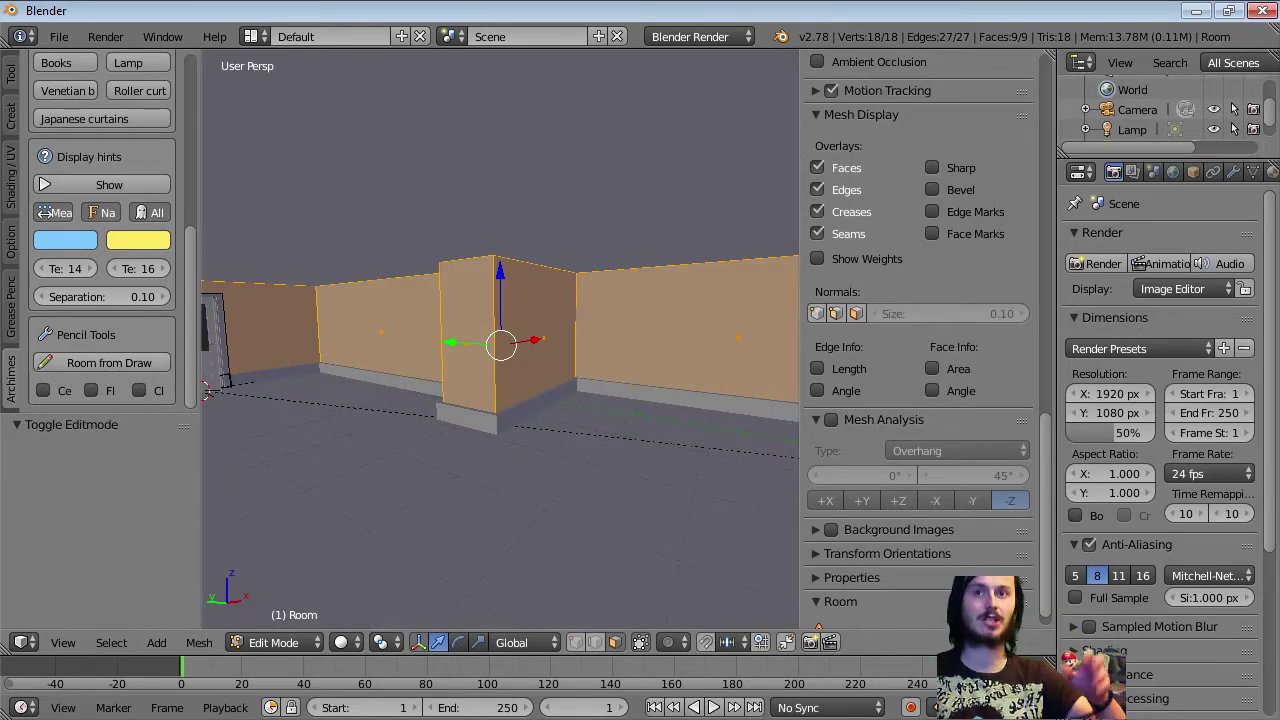
pyautogui.scroll(-5, 500, 340)
pyautogui.scroll(-1, 500, 340)
pyautogui.moveTo(560, 340); pyautogui.dragTo(580, 400, button='middle')
pyautogui.scroll(4, 880, 390)
pyautogui.scroll(-5, 880, 390)
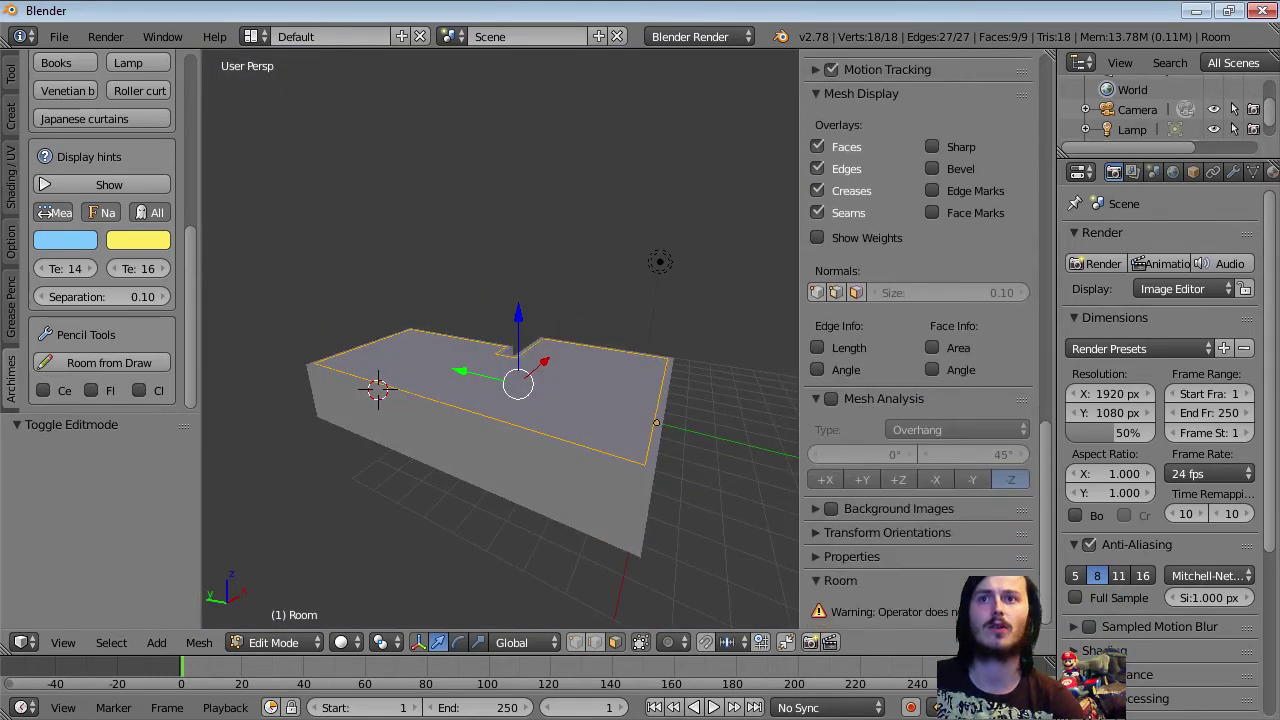
pyautogui.press('Tab')
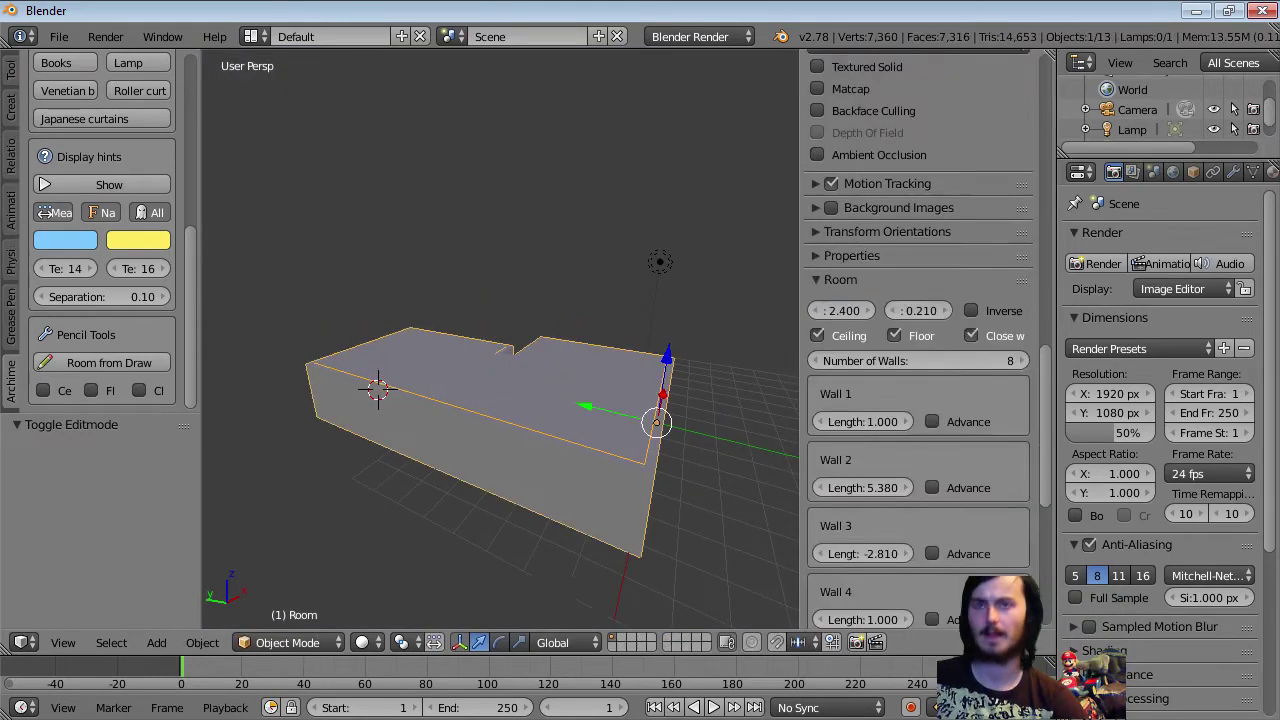
# Step: Try the room without its floor and ceiling, inspect it from several angles, and restore both
pyautogui.scroll(5, 920, 340)
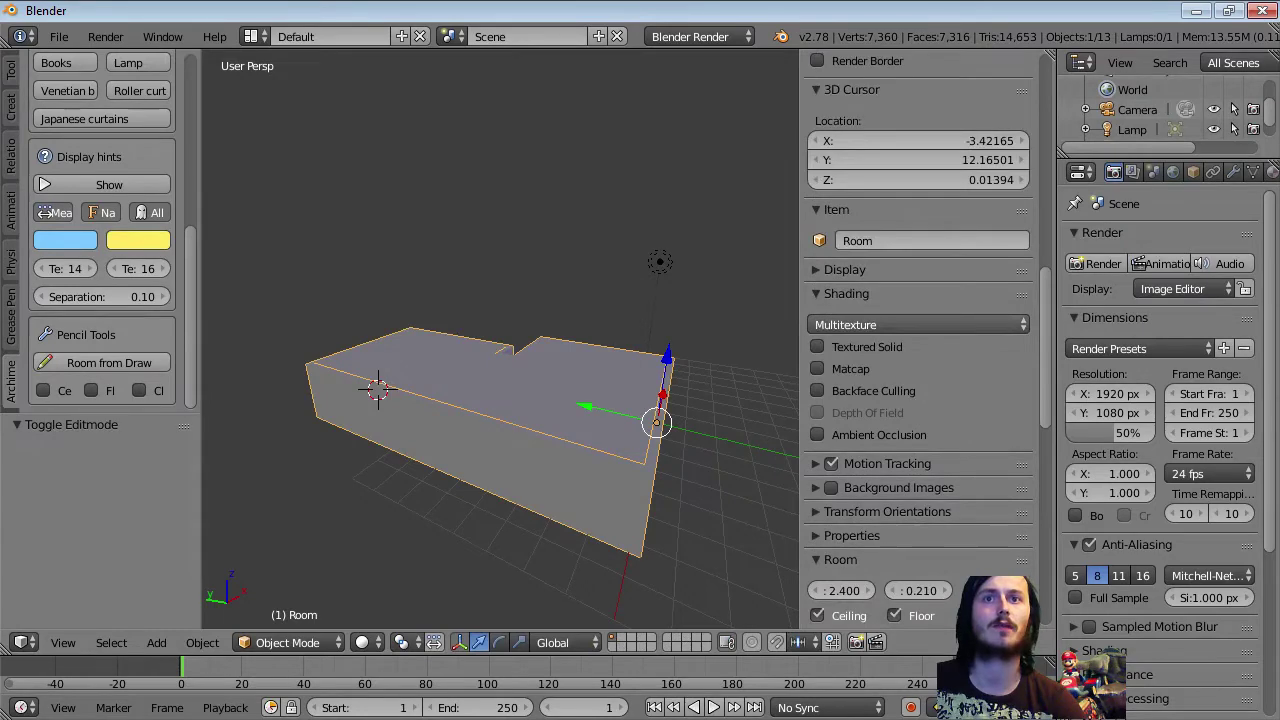
pyautogui.scroll(-8, 920, 340)
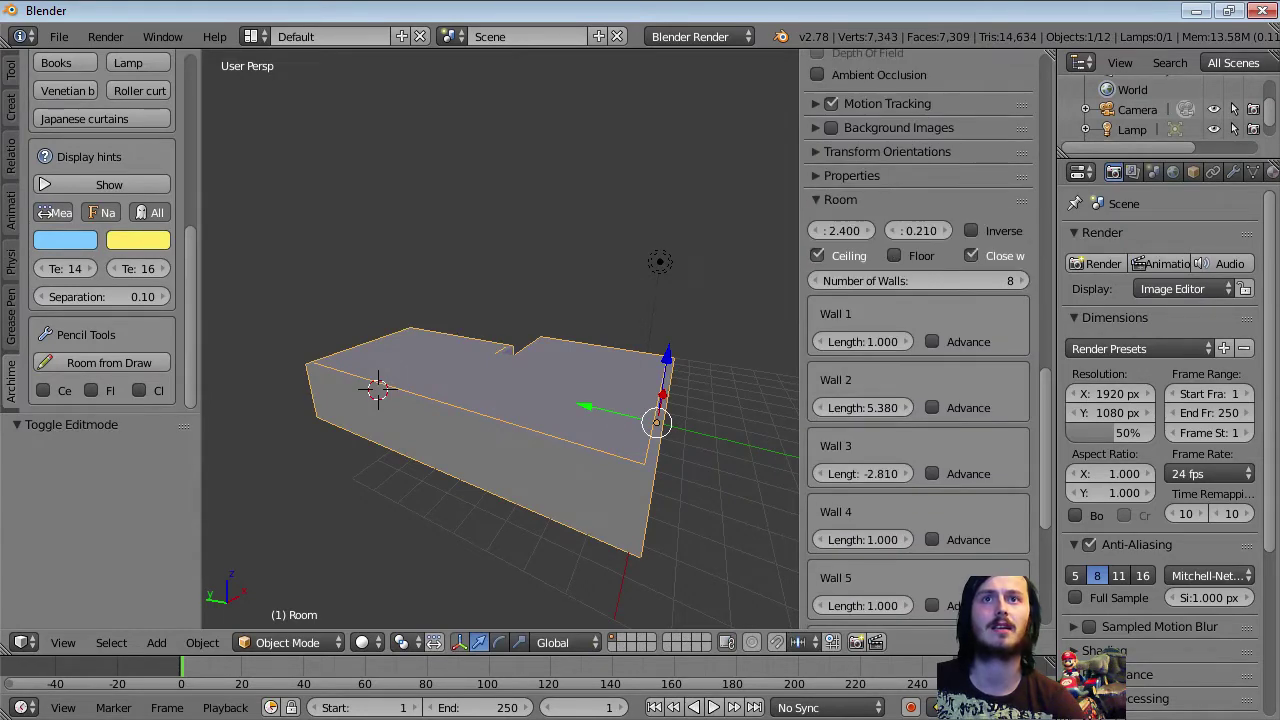
pyautogui.click(817, 256)
pyautogui.moveTo(560, 330); pyautogui.dragTo(734, 354, button='middle')
pyautogui.scroll(3, 525, 430)
pyautogui.moveTo(575, 385); pyautogui.dragTo(508, 432, button='middle')
pyautogui.click(895, 256)
pyautogui.click(817, 255)
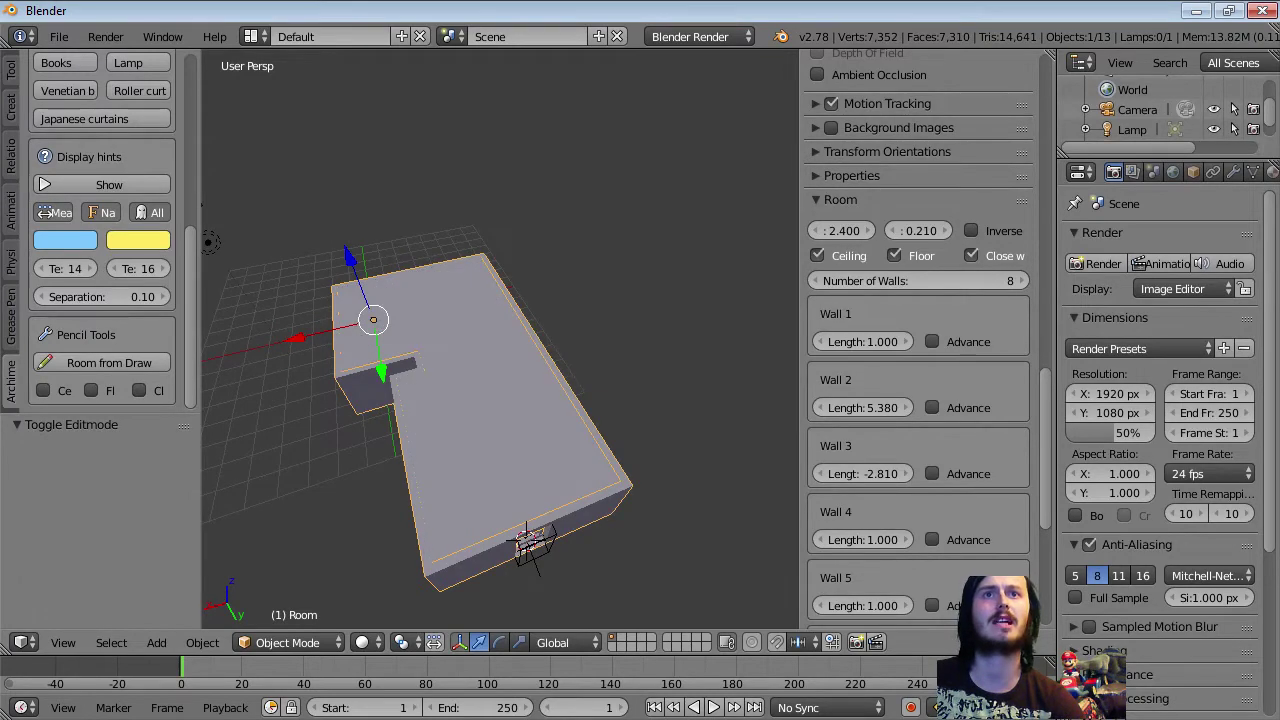
# Step: Try the room's Inverse option, compare the walls from outside, and turn it off again
pyautogui.click(971, 230)
pyautogui.moveTo(560, 410); pyautogui.dragTo(612, 326, button='middle')
pyautogui.click(971, 231)
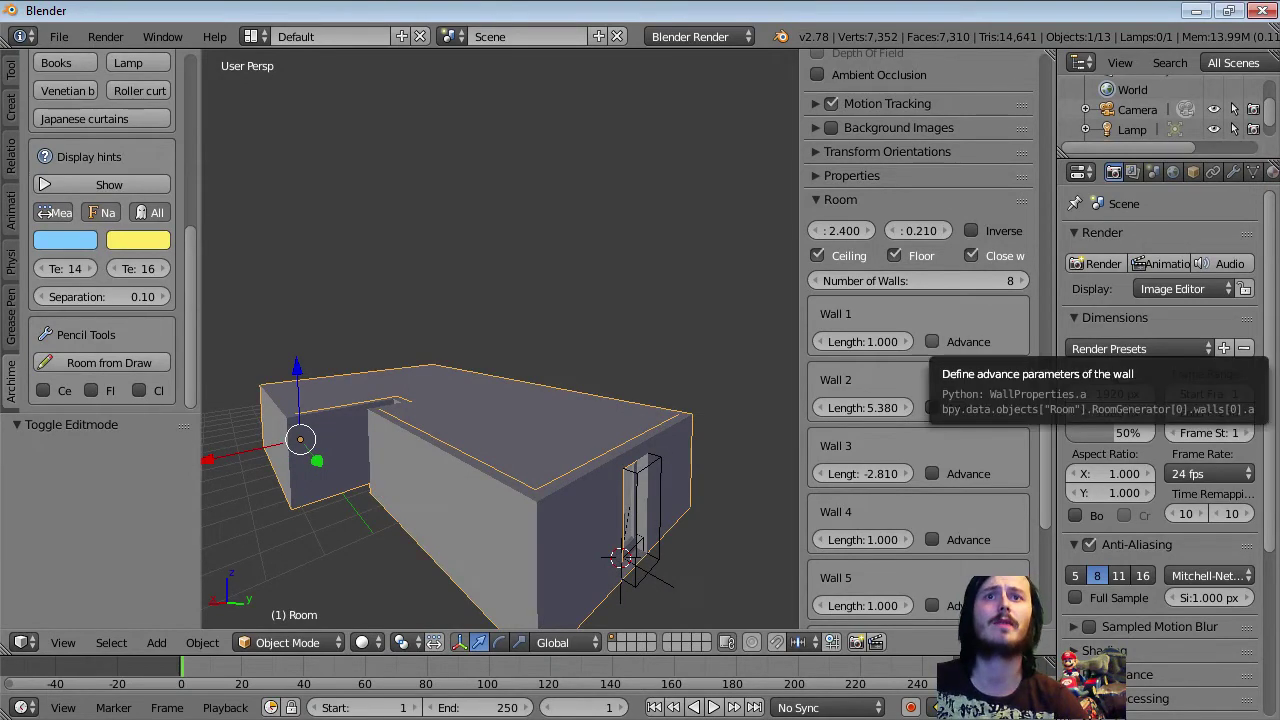
# Step: Enable Wall 1's advanced options, set its angle to about 16.1, and make the wall curved
pyautogui.click(932, 341)
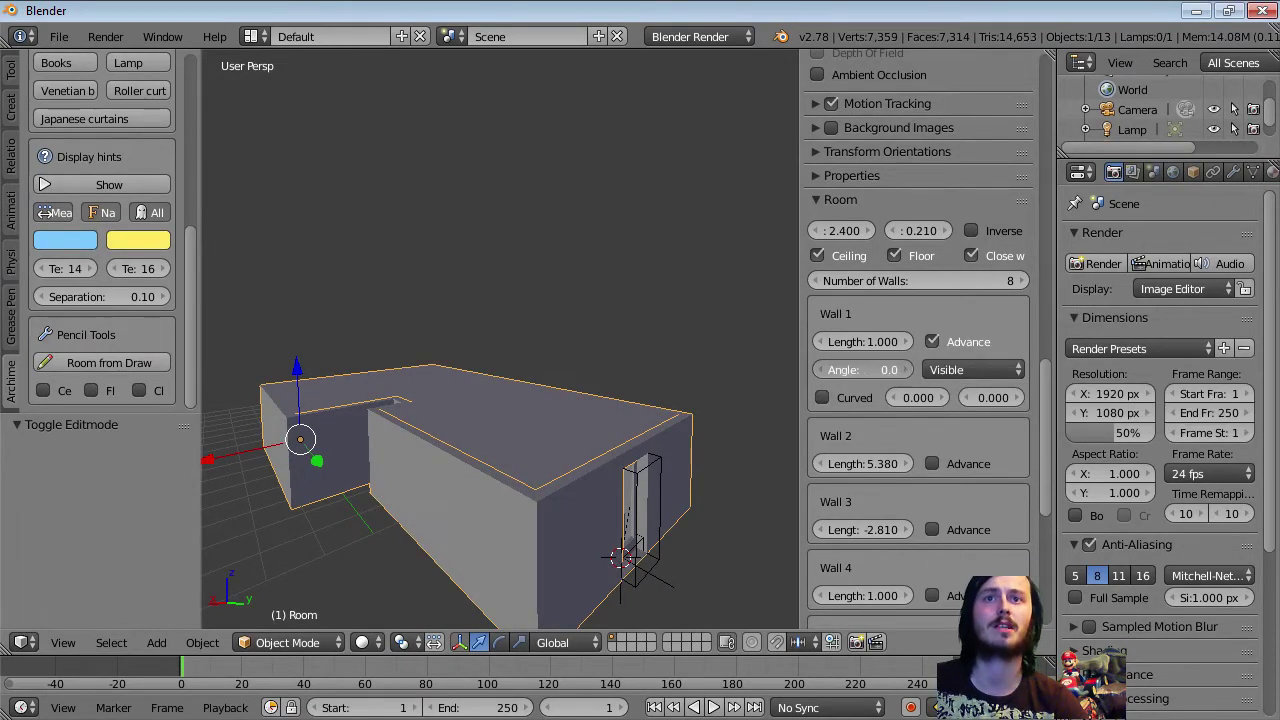
pyautogui.moveTo(866, 369); pyautogui.dragTo(910, 369)
pyautogui.click(822, 397)
pyautogui.moveTo(120, 380); pyautogui.dragTo(150, 413, button='middle')
pyautogui.moveTo(340, 400); pyautogui.dragTo(537, 400, button='middle')
pyautogui.scroll(-2, 537, 400)
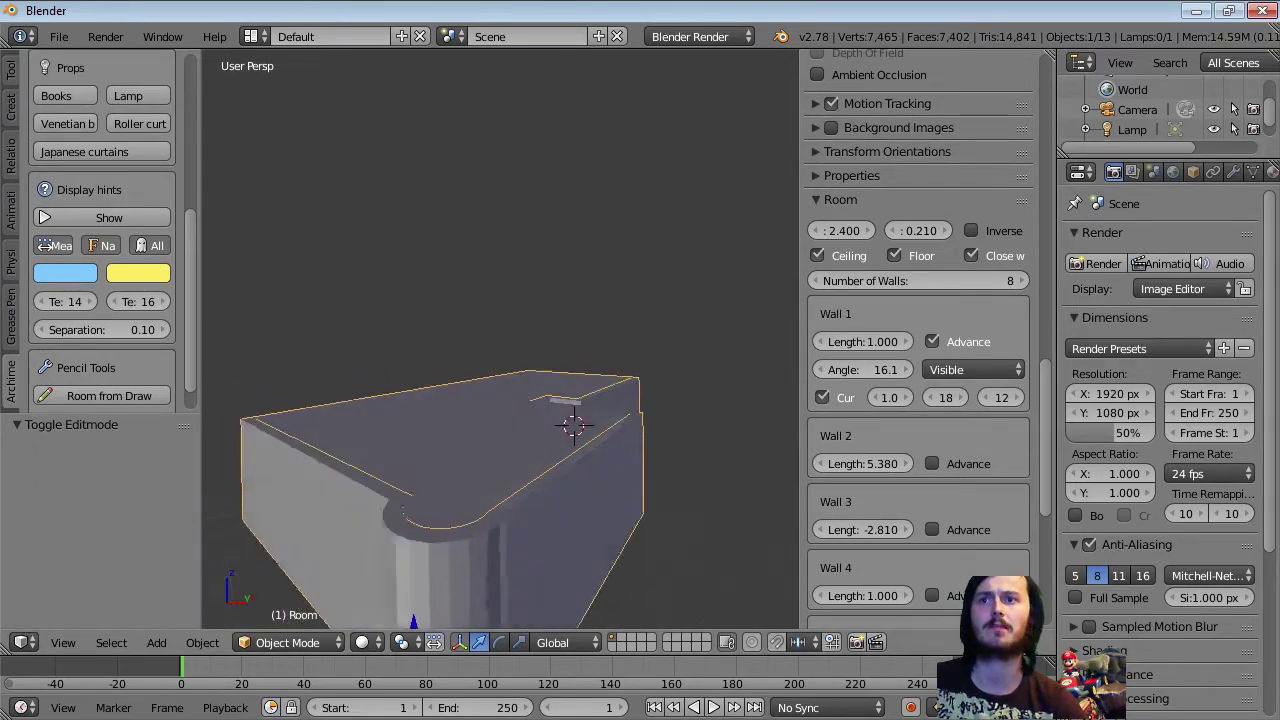
# Step: Try Wall 1's curve with a factor of about 0.2 and 50 steps, and undo the curve and angle changes
pyautogui.moveTo(889, 397); pyautogui.dragTo(1040, 397)
pyautogui.moveTo(889, 397); pyautogui.dragTo(826, 397)
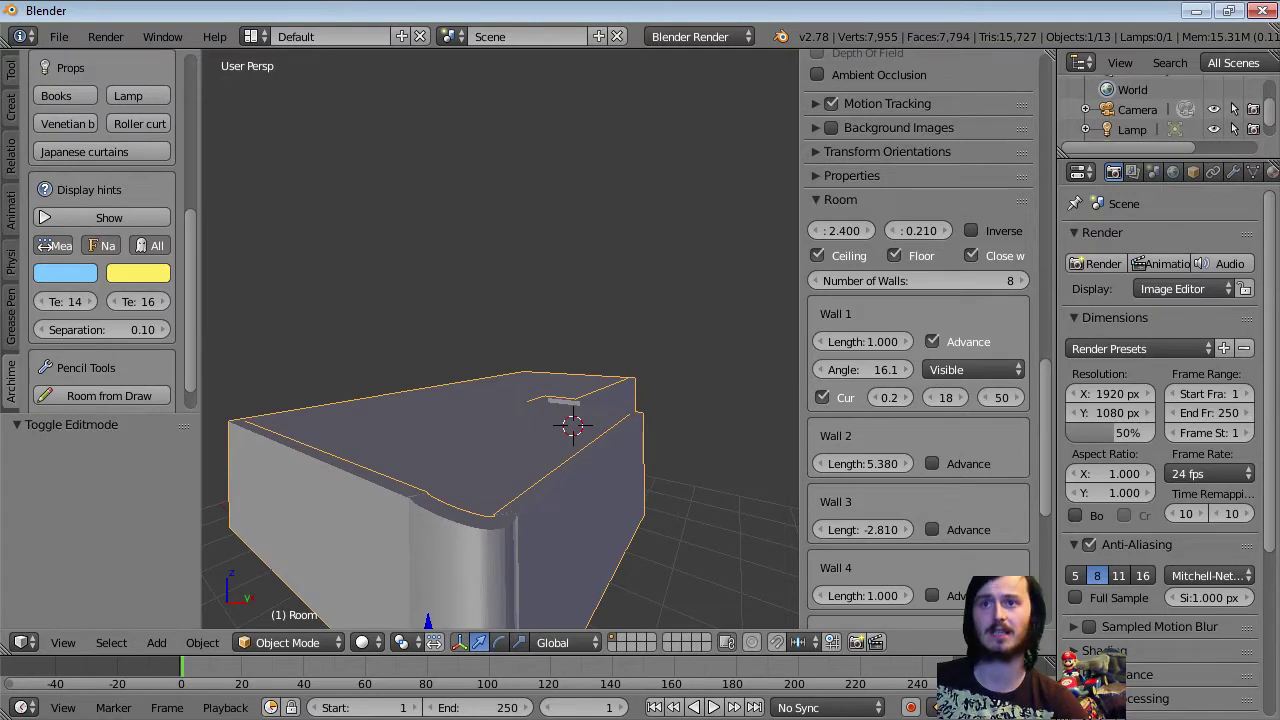
pyautogui.hotkey('ctrl', 'z')
pyautogui.hotkey('ctrl', 'z')
pyautogui.hotkey('ctrl', 'z')
pyautogui.hotkey('ctrl', 'z')
pyautogui.hotkey('ctrl', 'z')
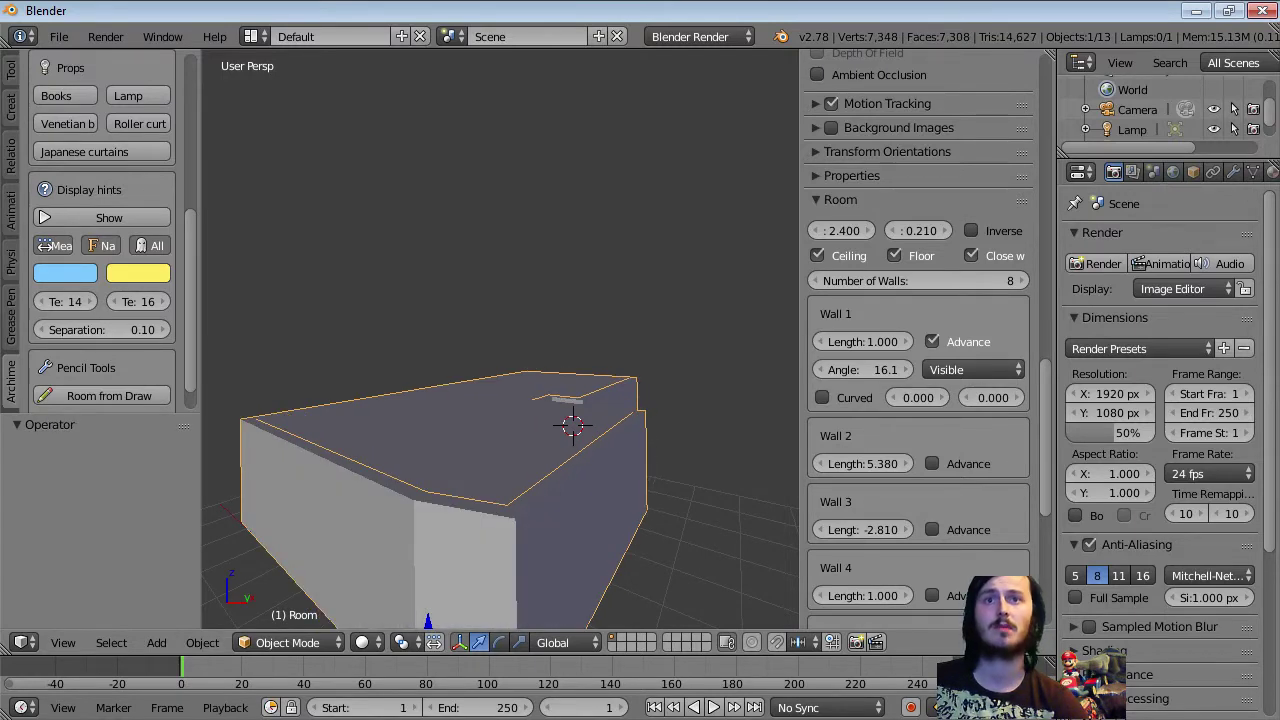
pyautogui.hotkey('ctrl', 'z')
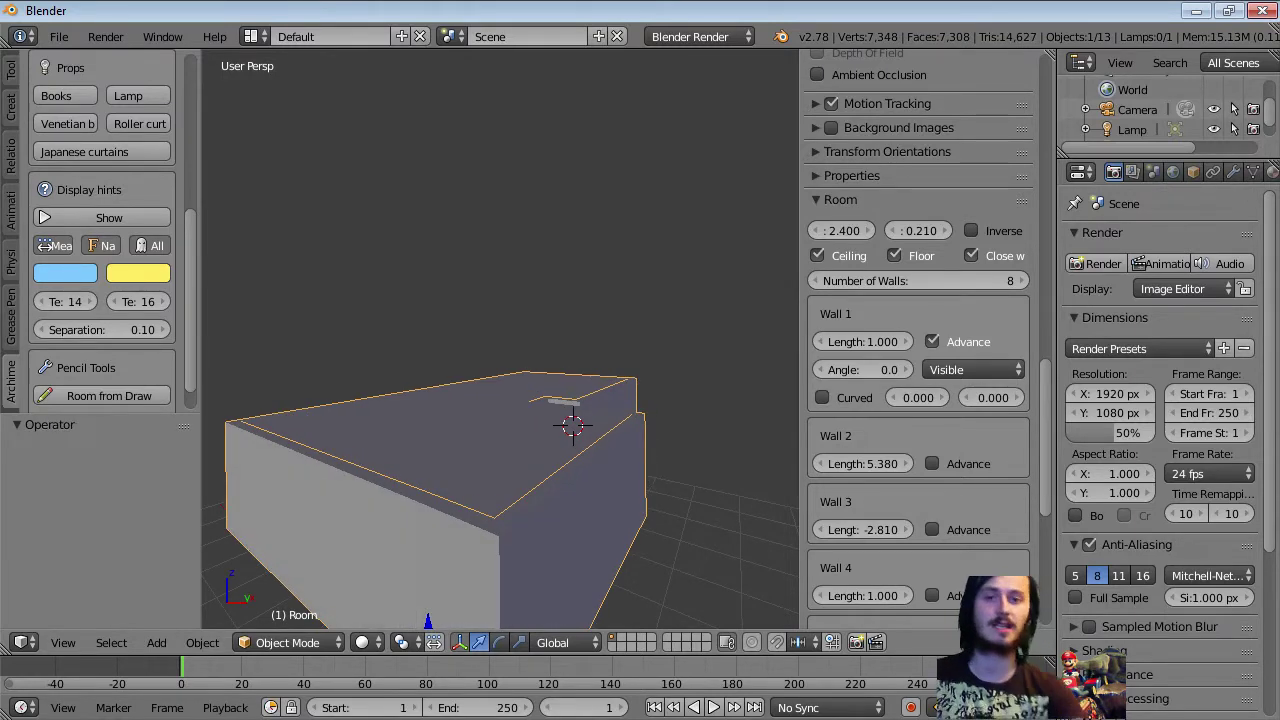
# Step: Enter the room, place the 3D cursor in the floor corner beside the door, add an Archimesh lamp there, and deselect everything
pyautogui.hotkey('shift', 'f')
pyautogui.press('w')
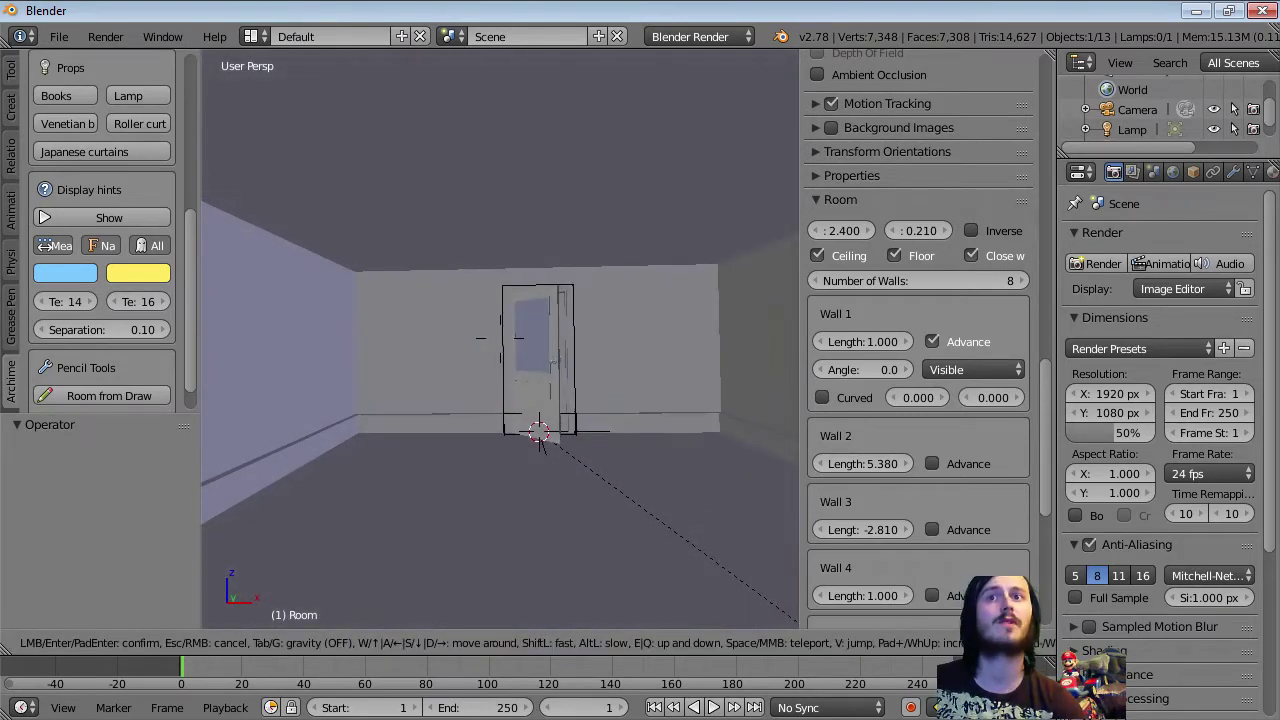
pyautogui.click(540, 440)
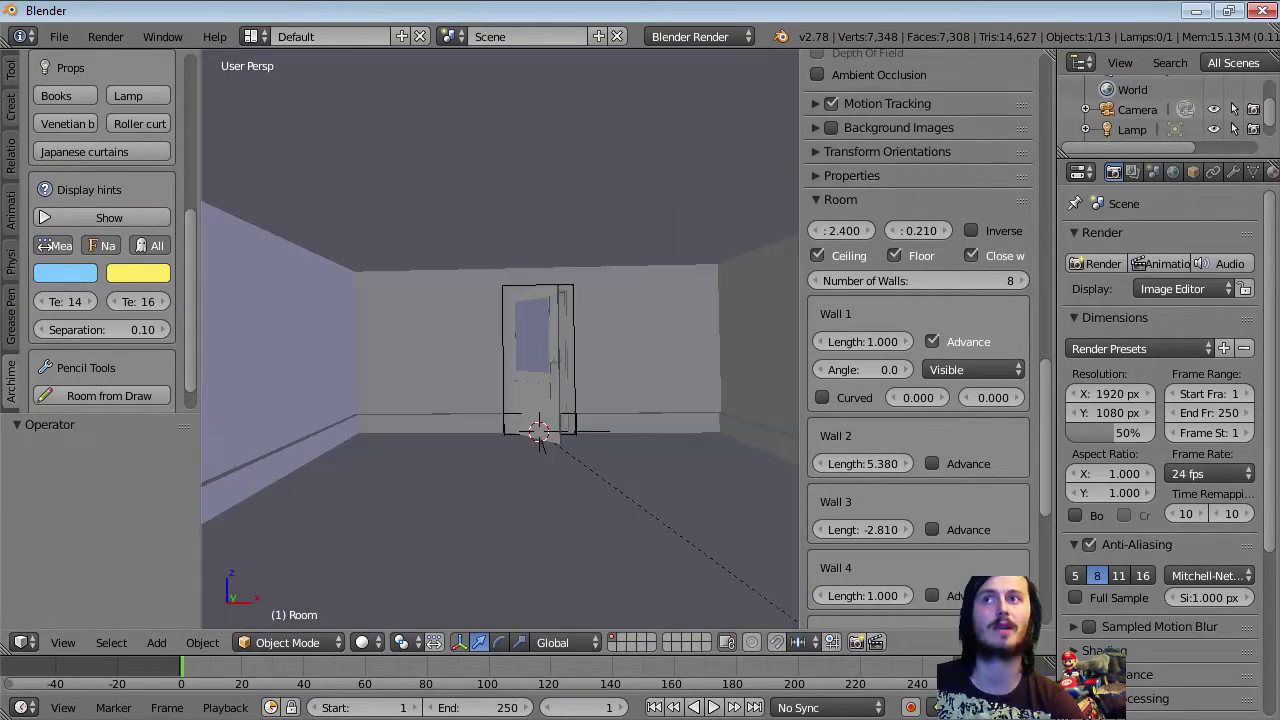
pyautogui.scroll(8, 102, 232)
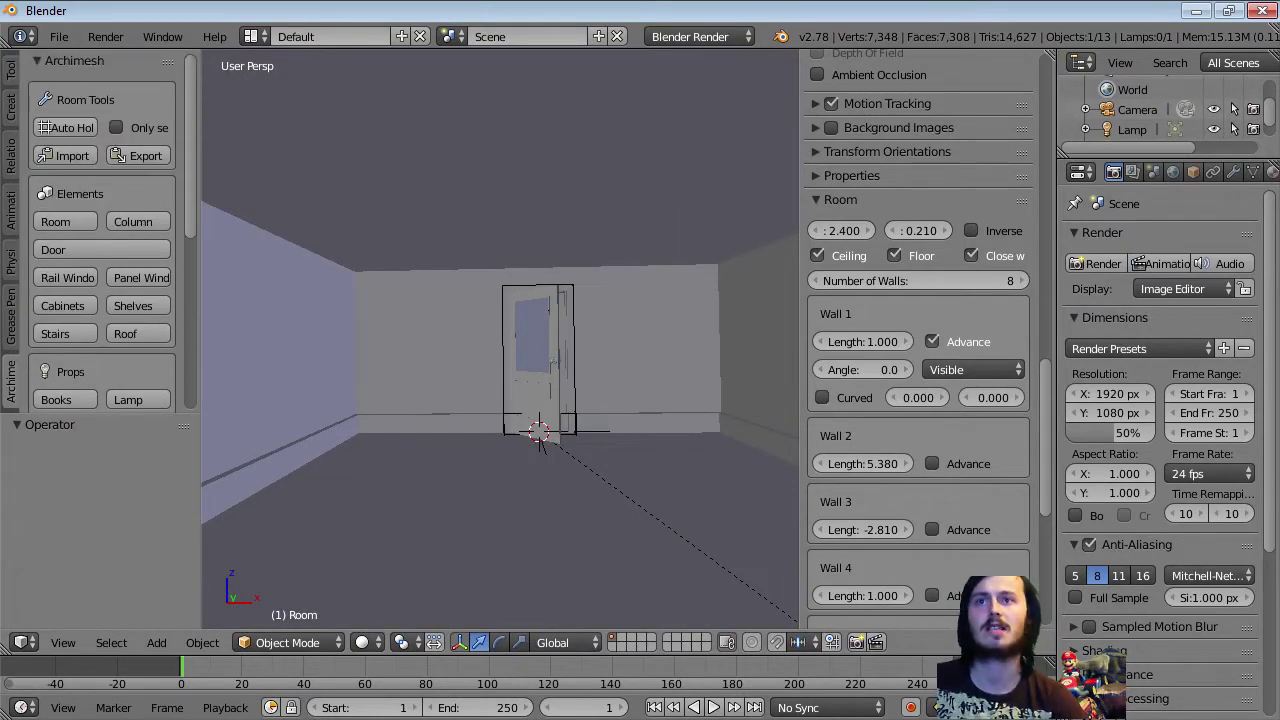
pyautogui.click(364, 433)
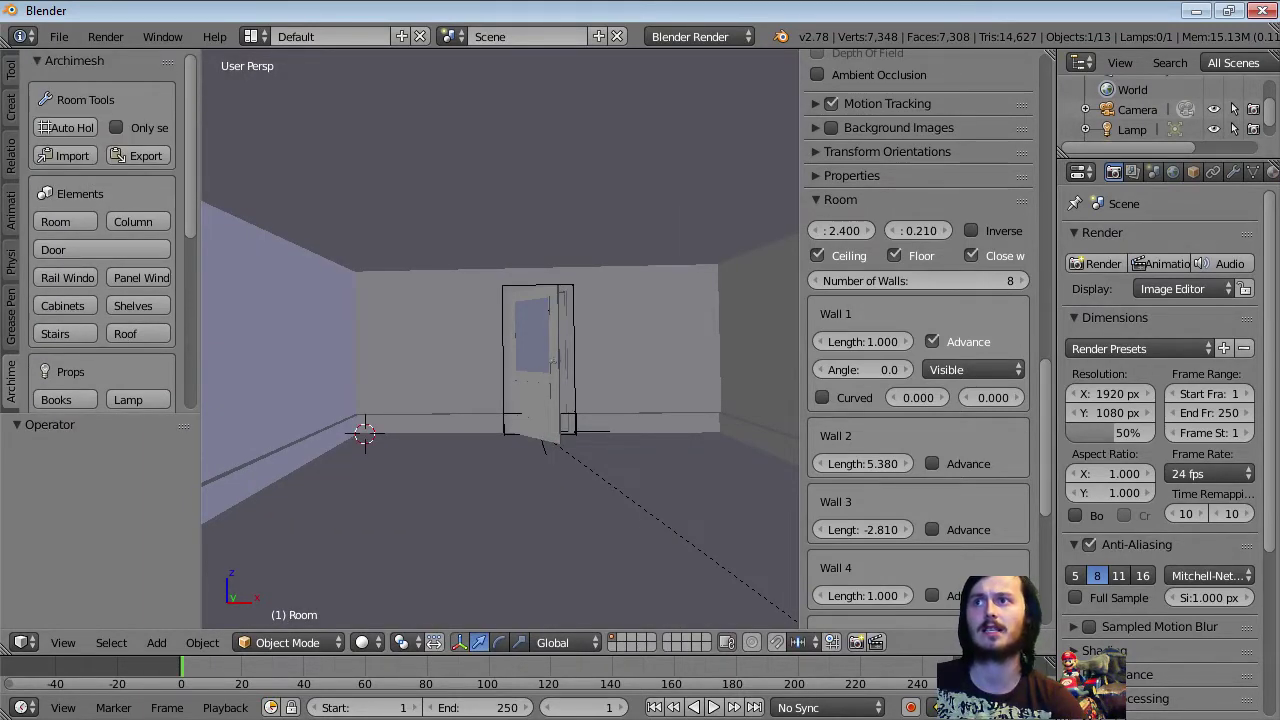
pyautogui.scroll(-5, 110, 300)
pyautogui.click(128, 185)
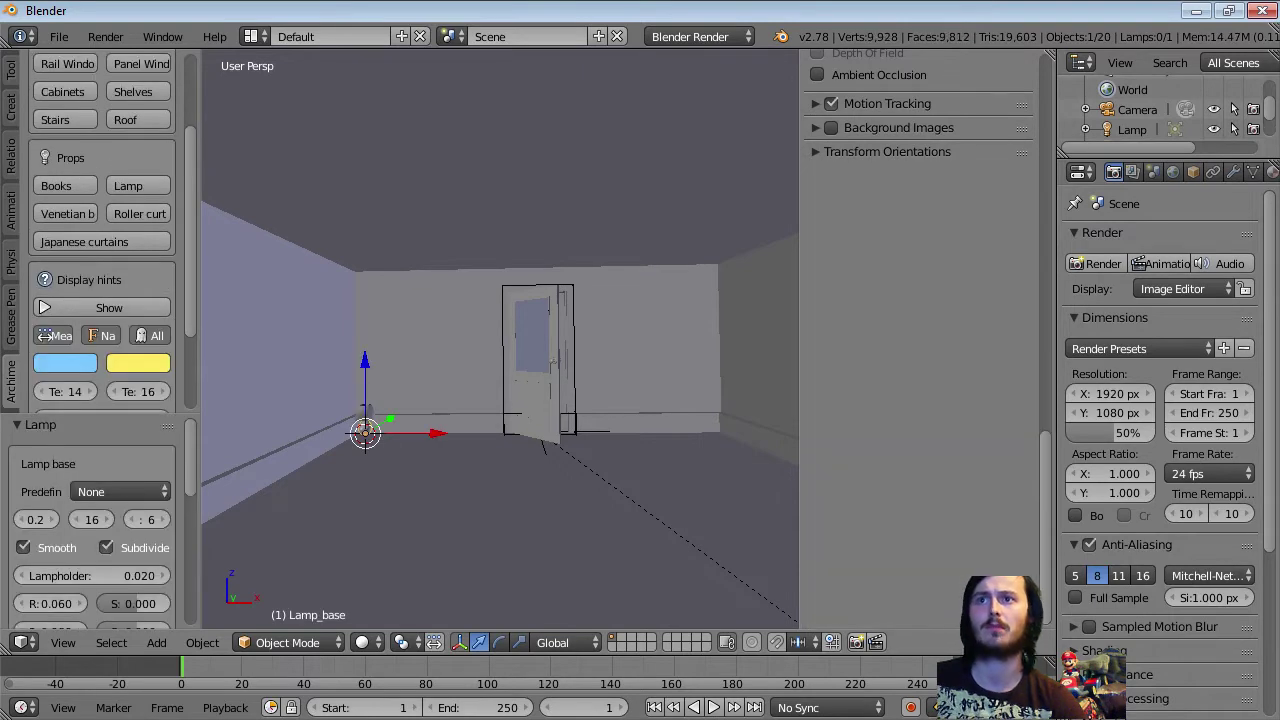
pyautogui.press('a')
# Step: Walk around the room's interior and examine its walls, corners, door and lamp from a person's viewpoint
pyautogui.hotkey('shift', 'f')
pyautogui.press('w')
pyautogui.press('w')
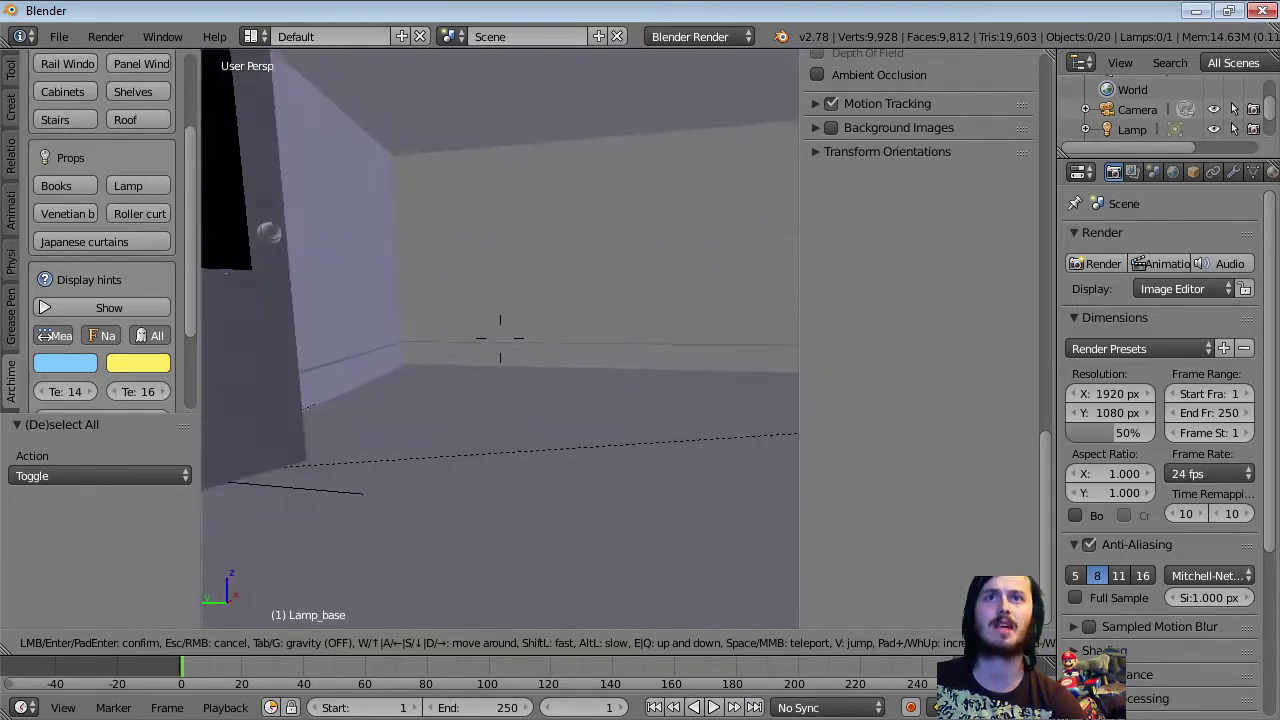
pyautogui.moveTo(500, 338)
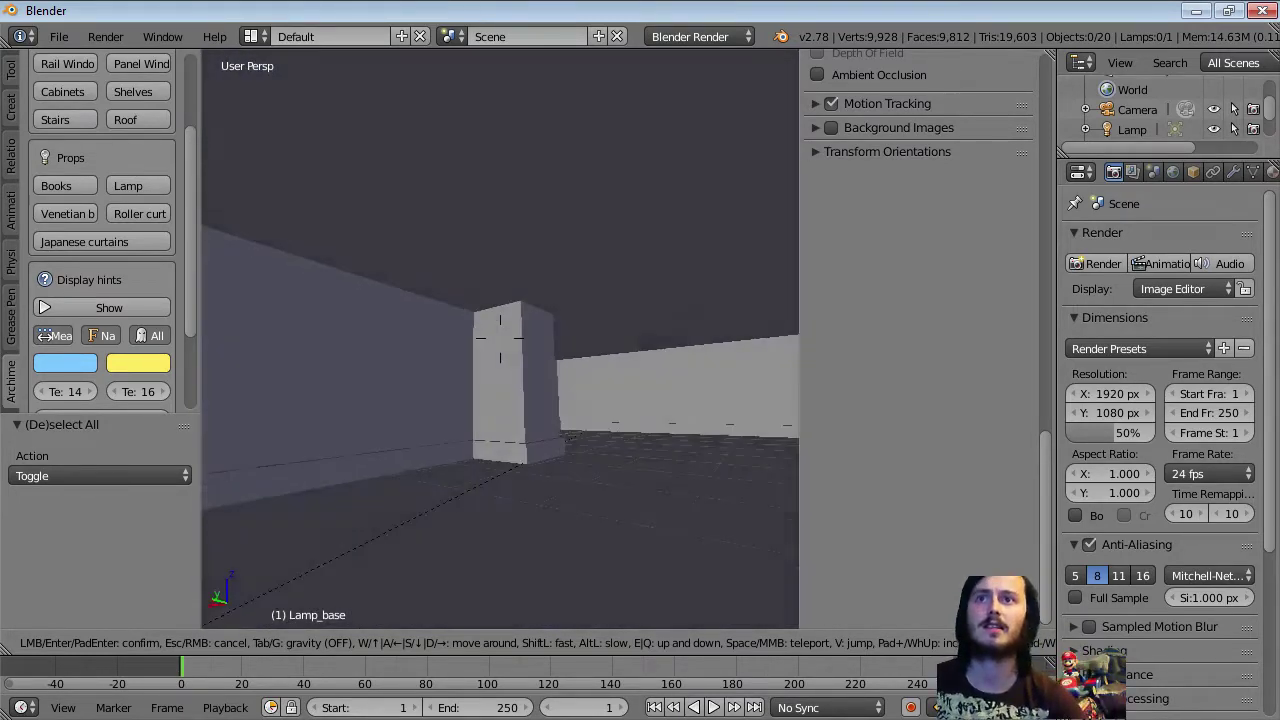
pyautogui.click(500, 338)
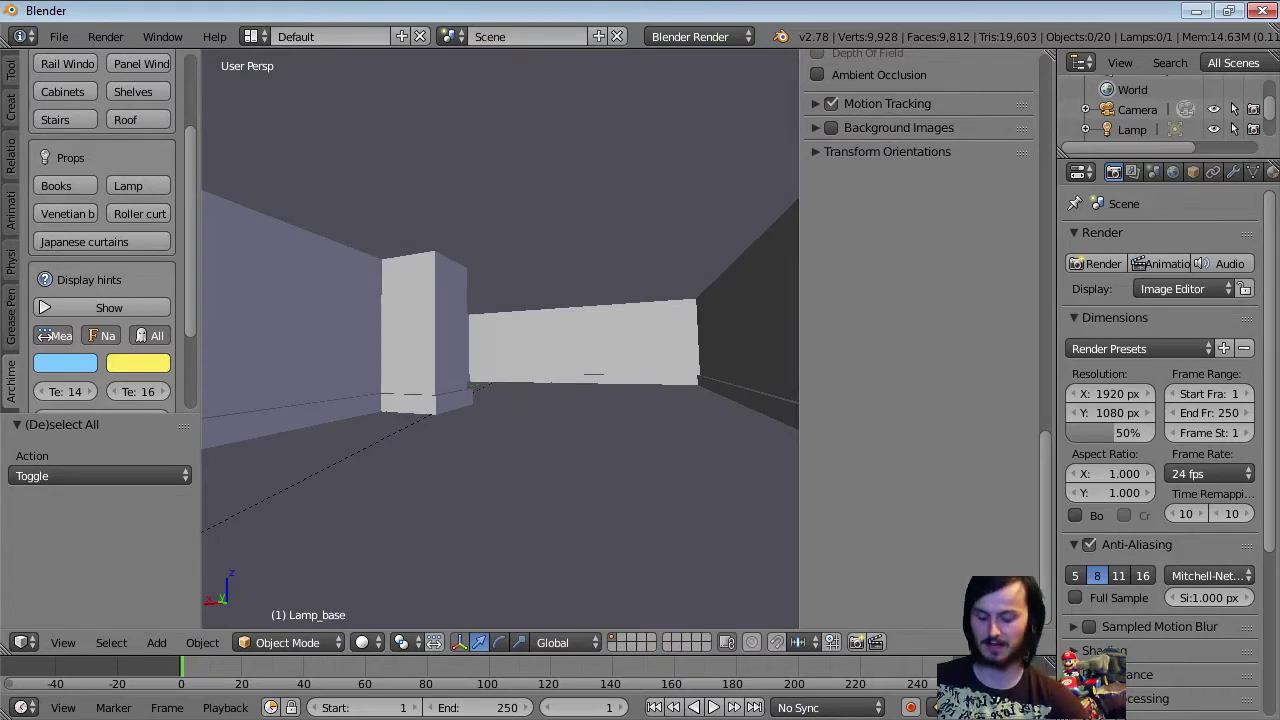
pyautogui.hotkey('shift', 'f')
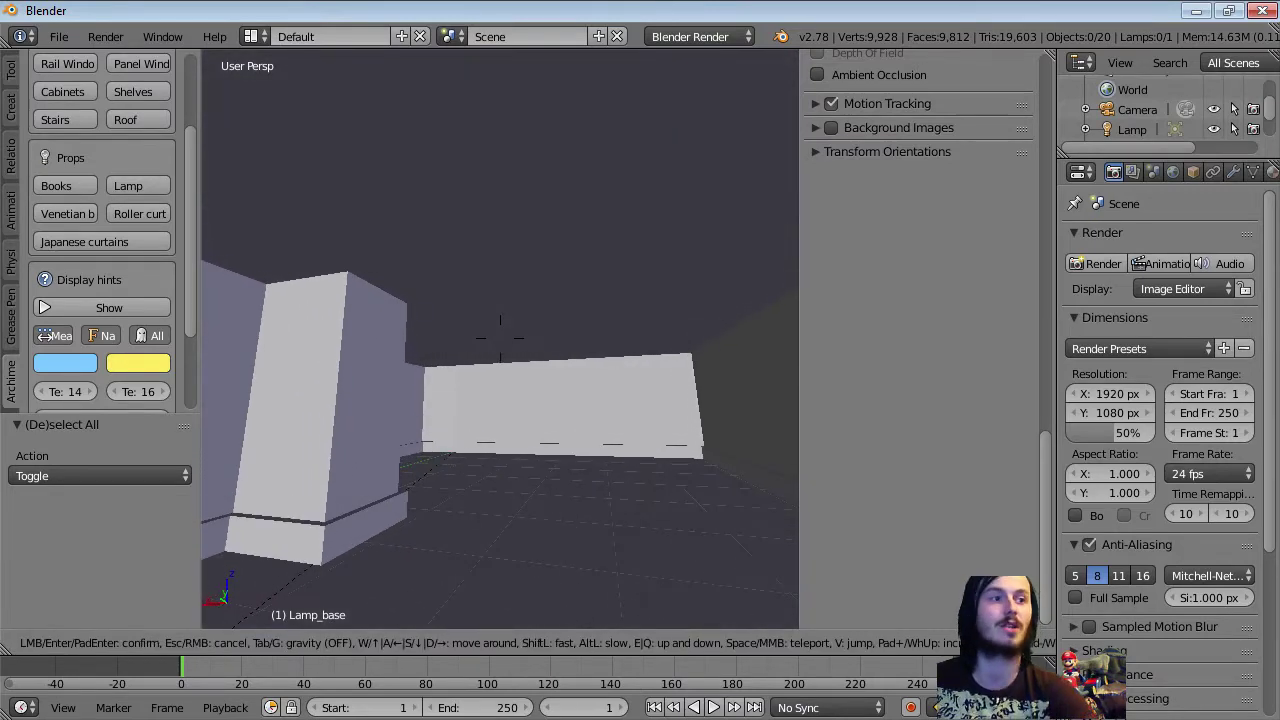
pyautogui.press('w')
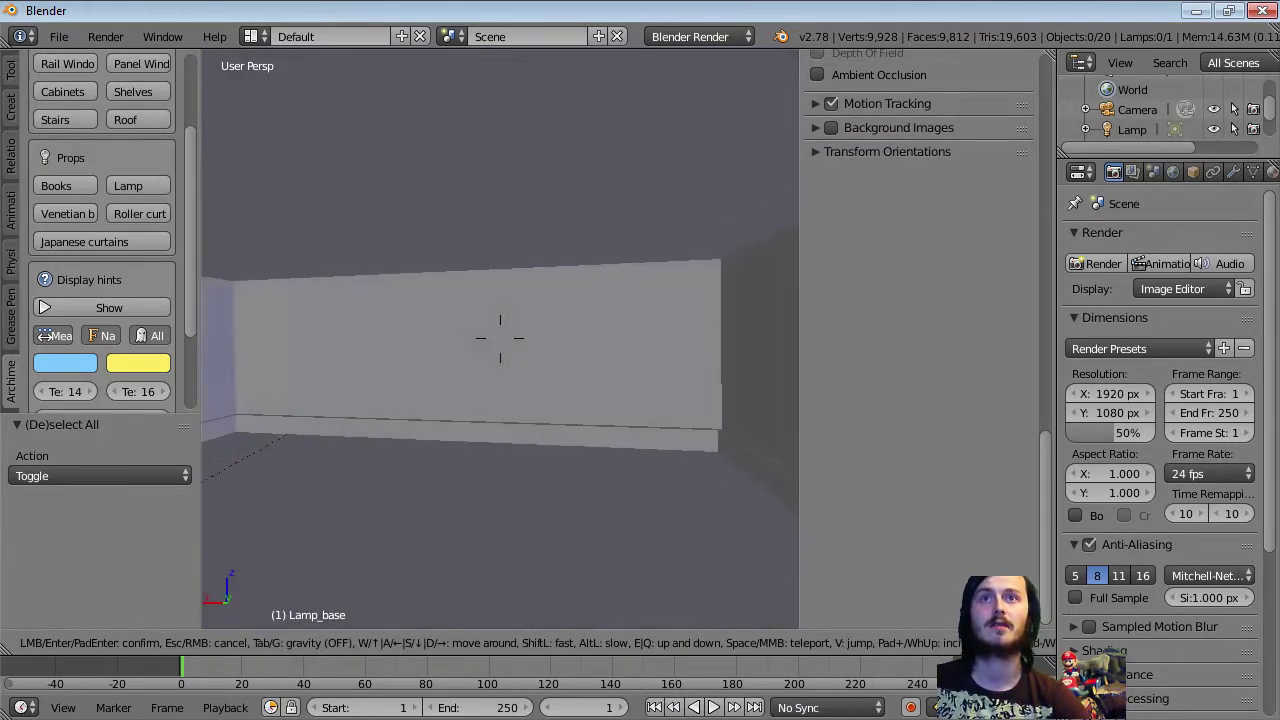
pyautogui.press('w')
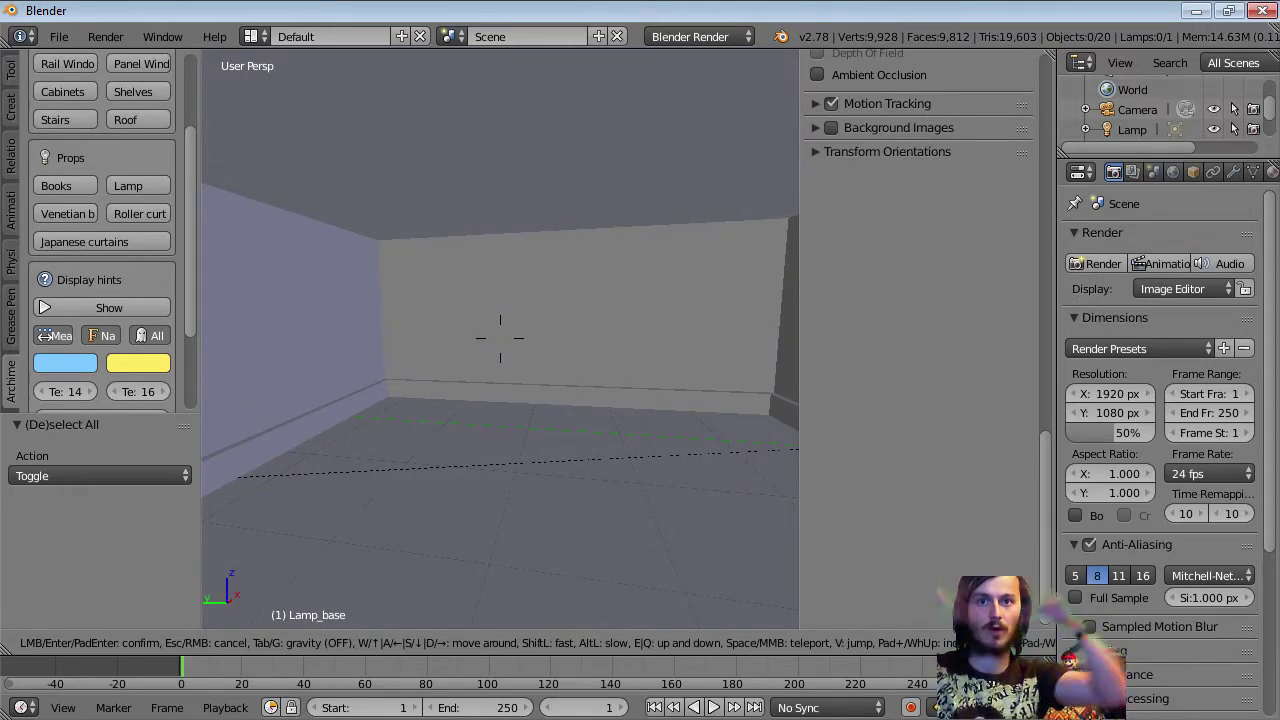
pyautogui.press('s')
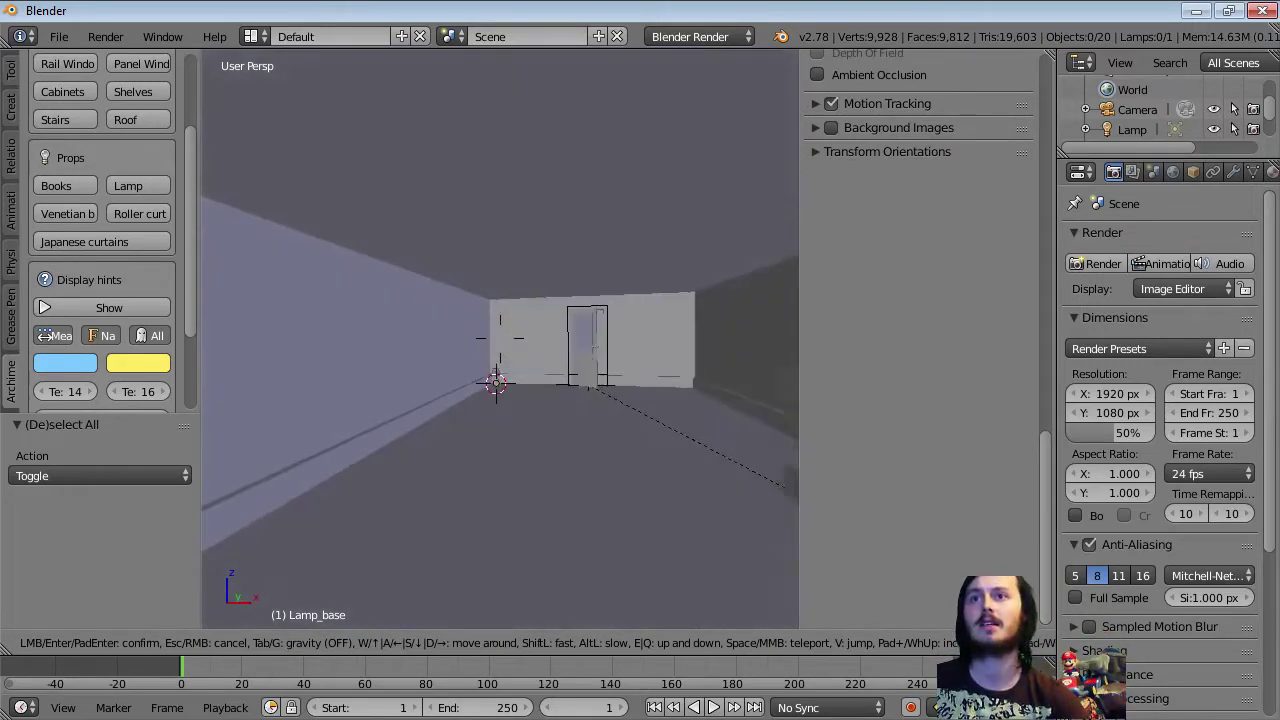
pyautogui.press('w')
pyautogui.press('Return')
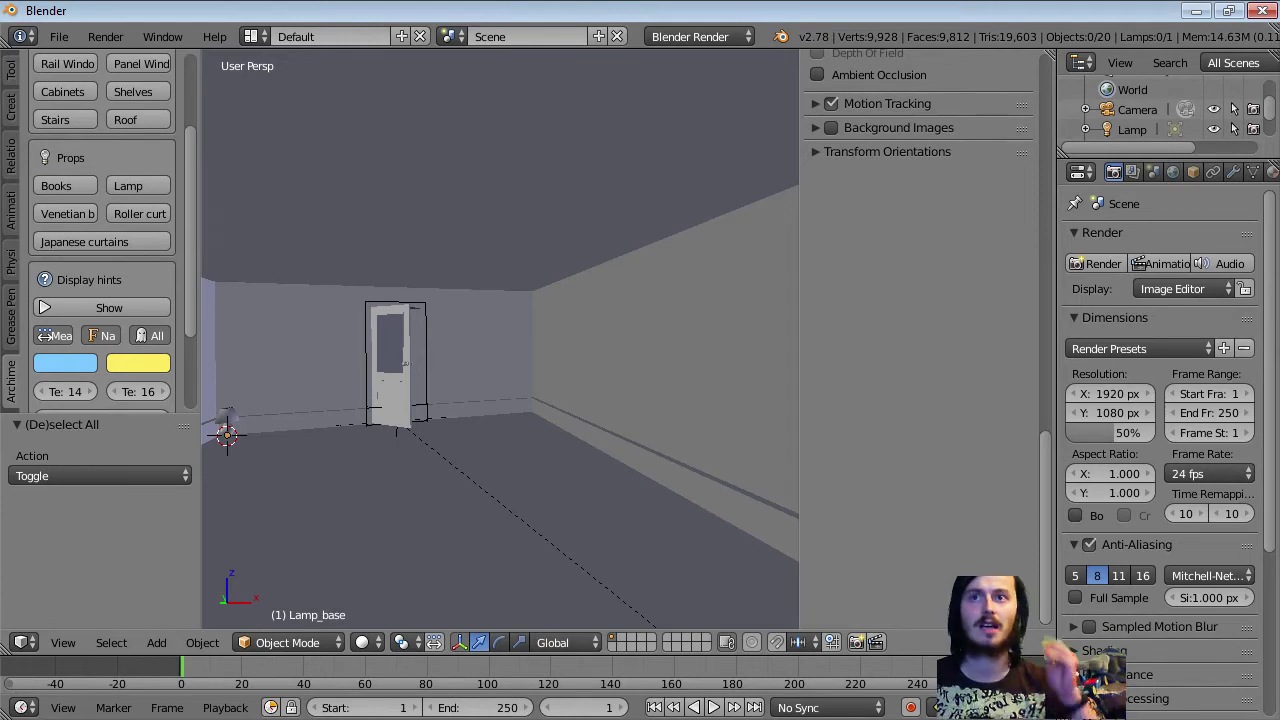
# Step: Try walking with gravity enabled, teleport around the scene, and turn gravity off again
pyautogui.hotkey('shift', 'f')
pyautogui.press('w')
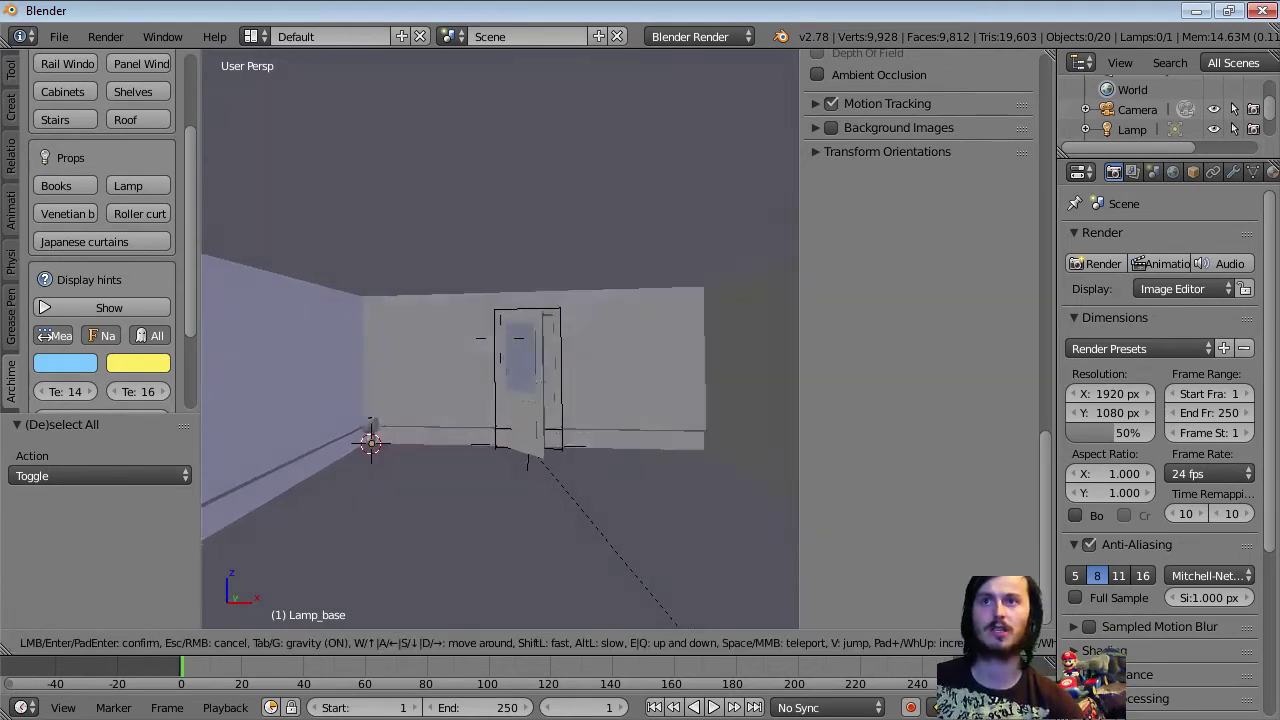
pyautogui.press('w')
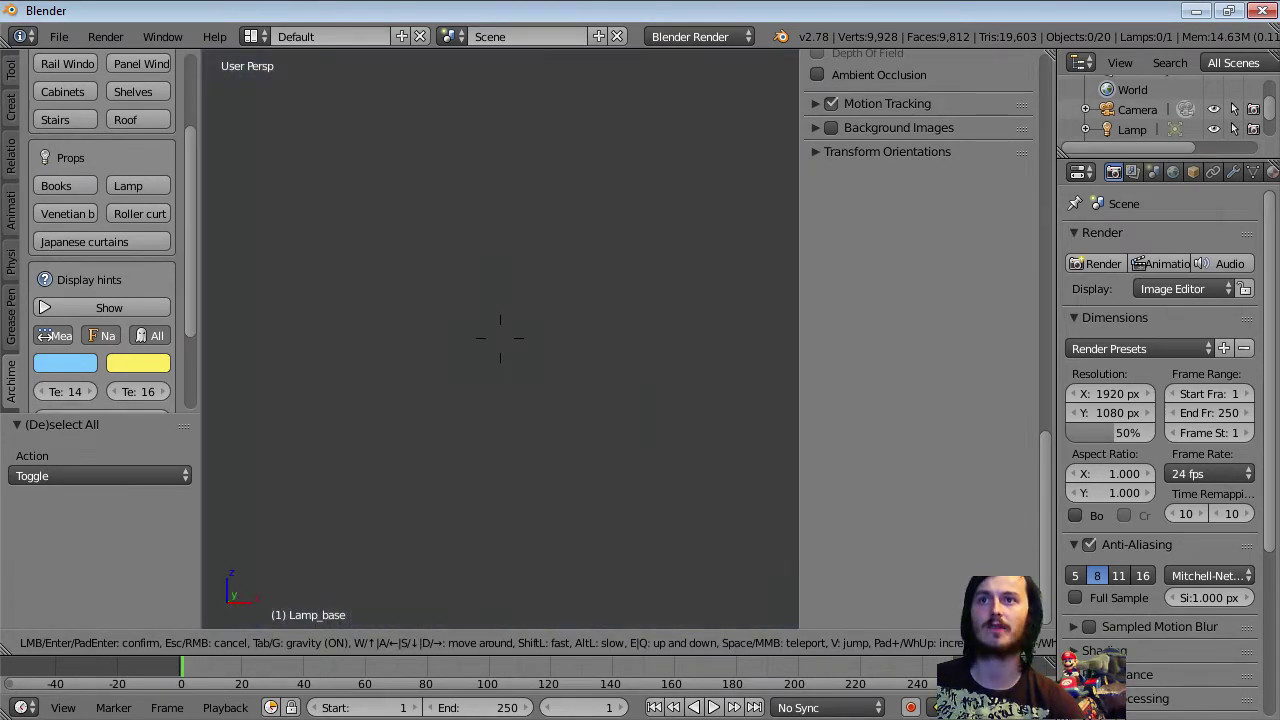
pyautogui.press('space')
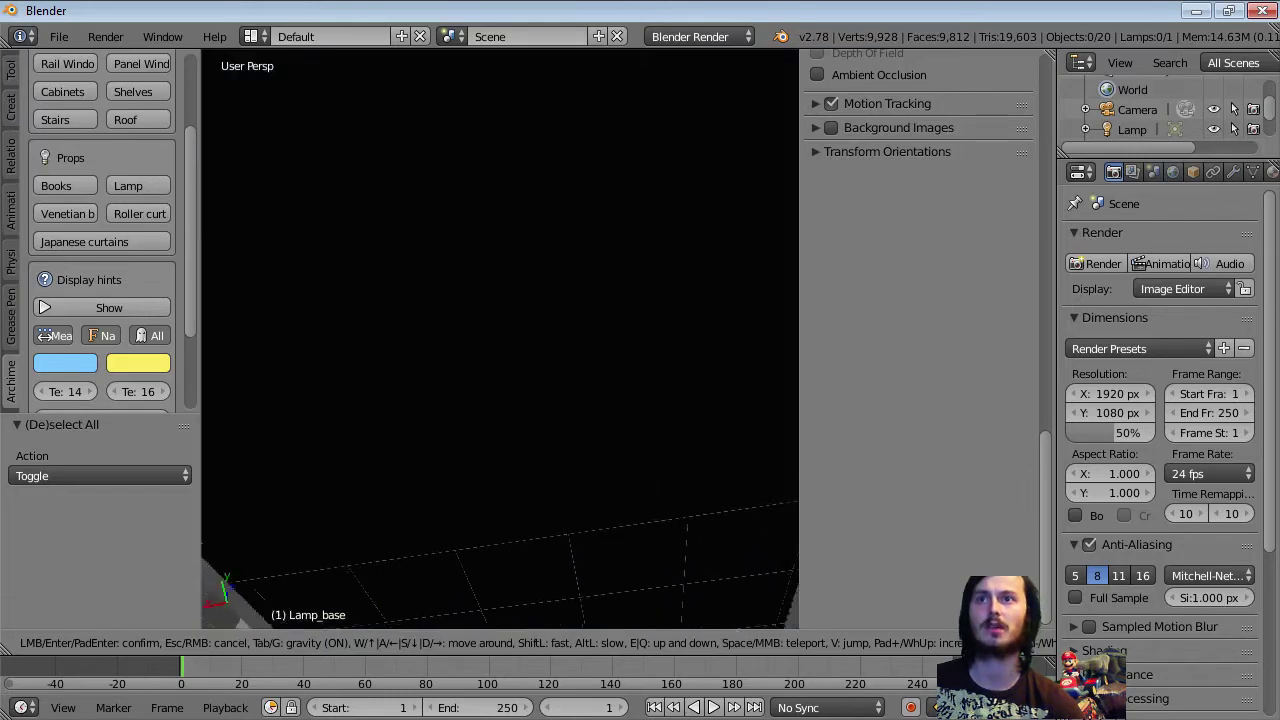
pyautogui.press('space')
pyautogui.press('space')
pyautogui.press('space')
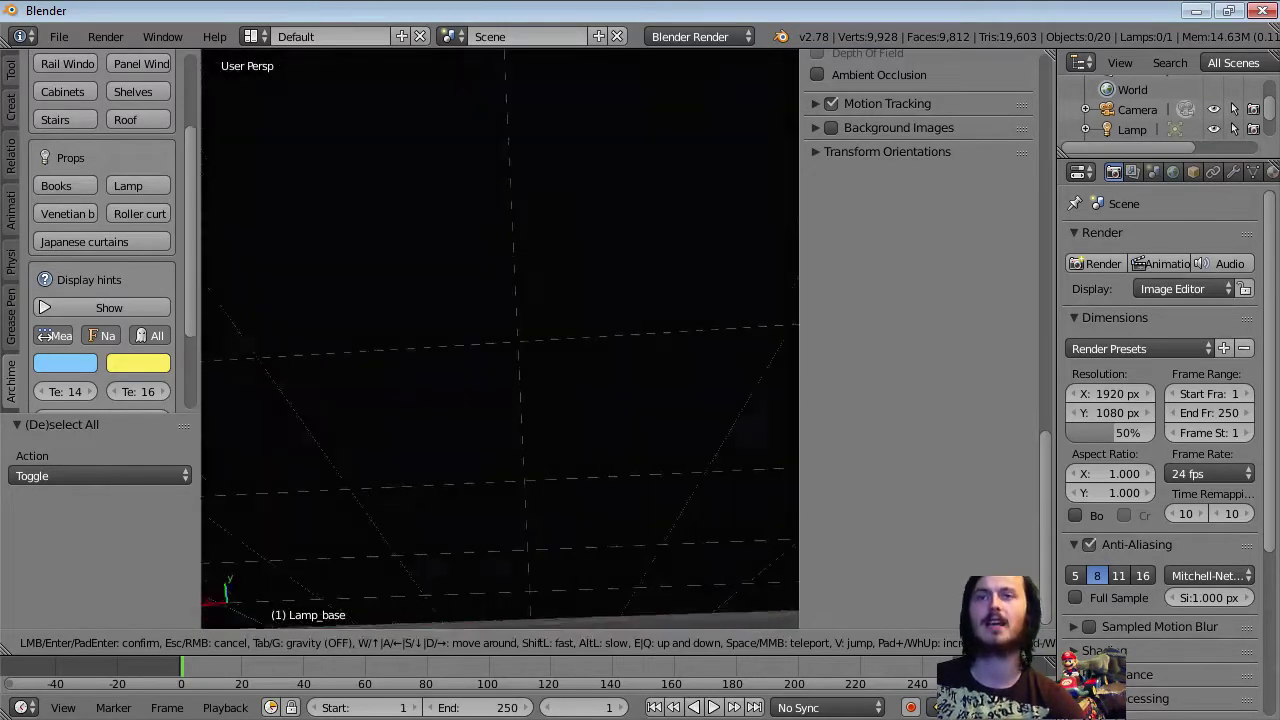
pyautogui.press('Tab')
# Step: Walk out past the door, view the room's exterior wall, and go back inside
pyautogui.press('w')
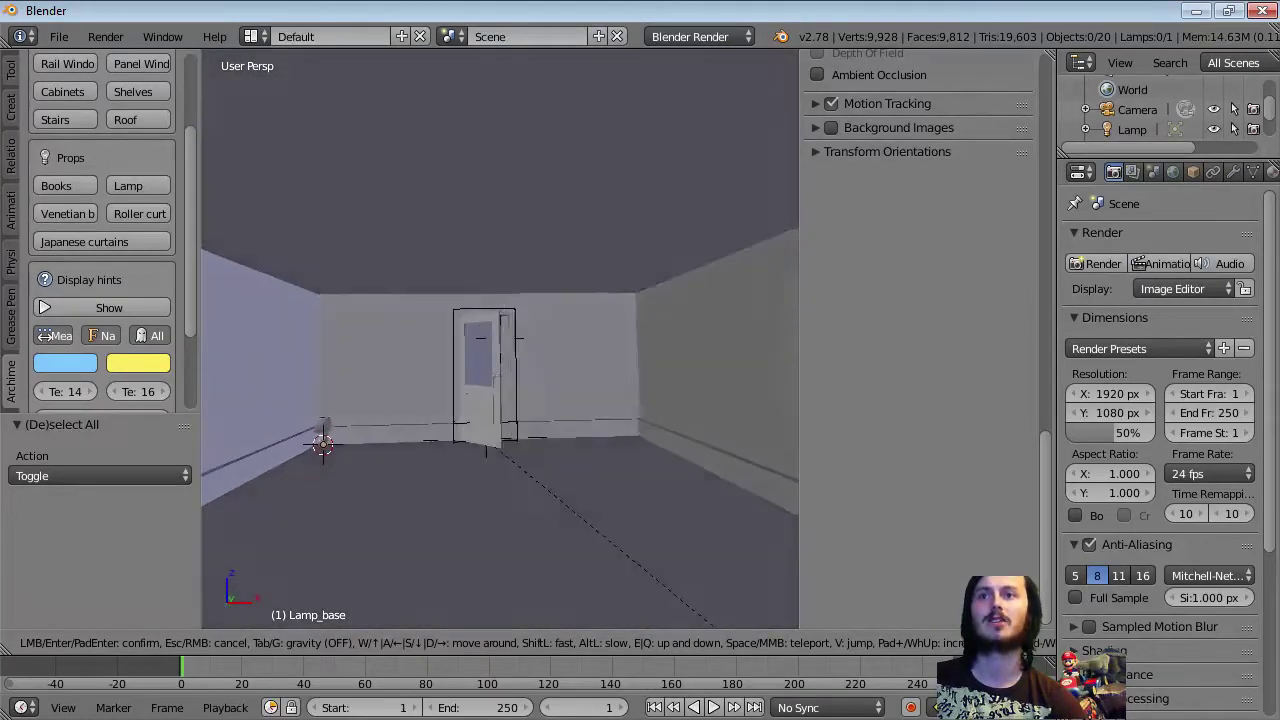
pyautogui.press('w')
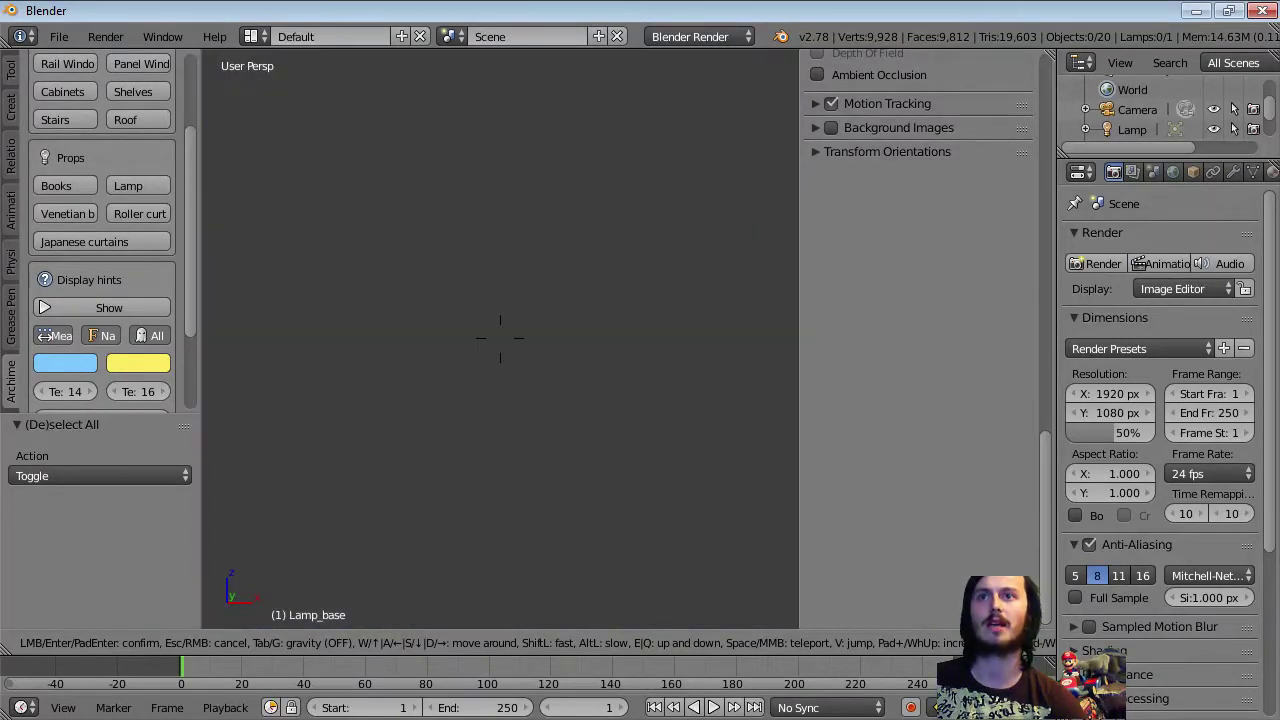
pyautogui.press('s')
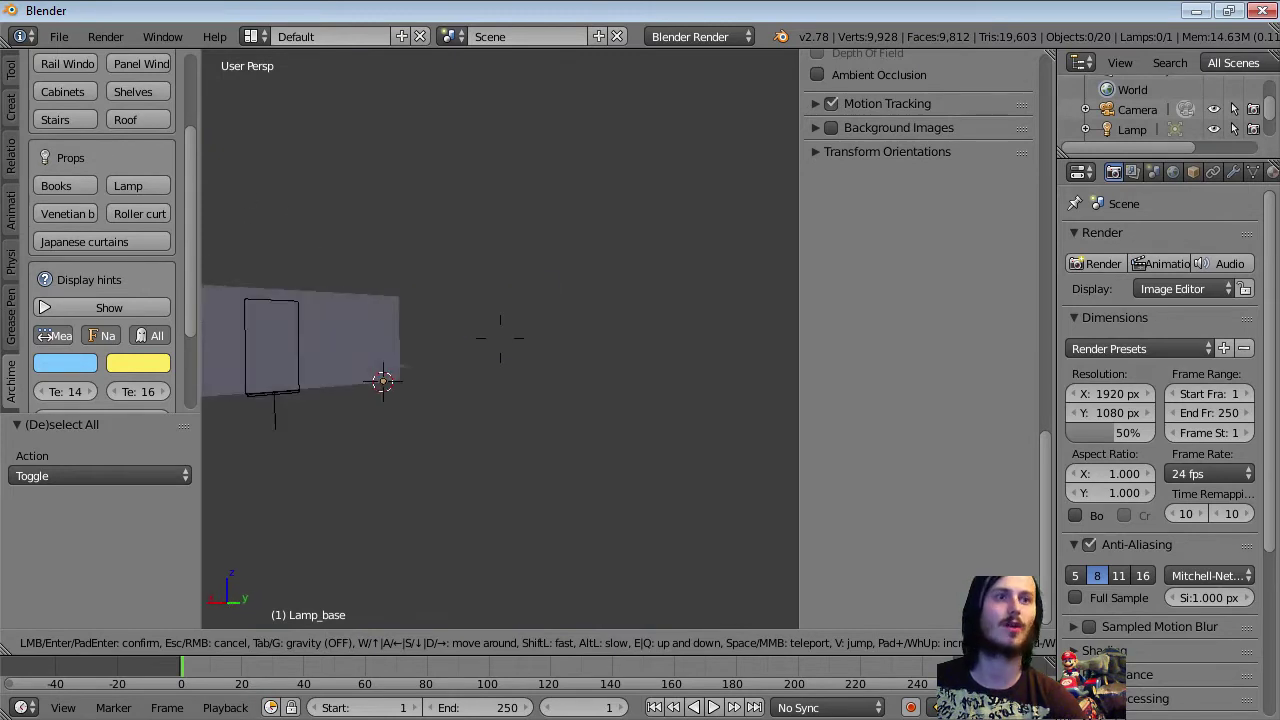
pyautogui.press('w')
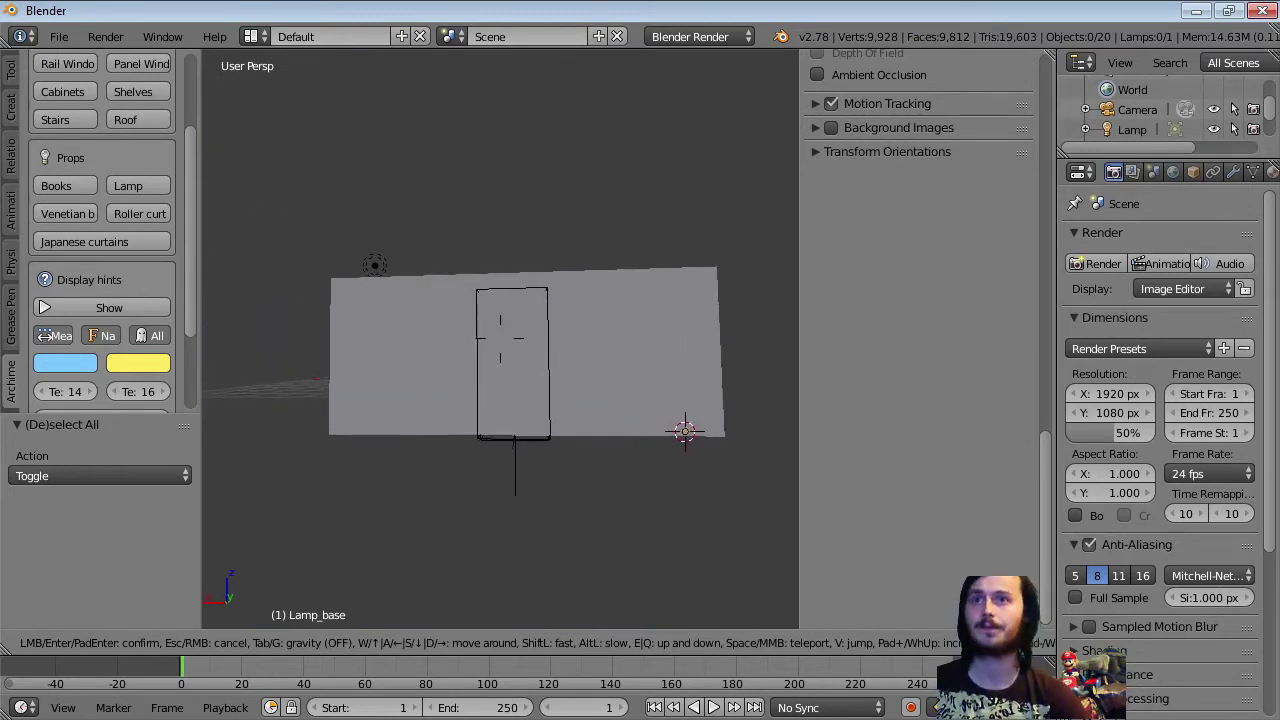
pyautogui.press('w')
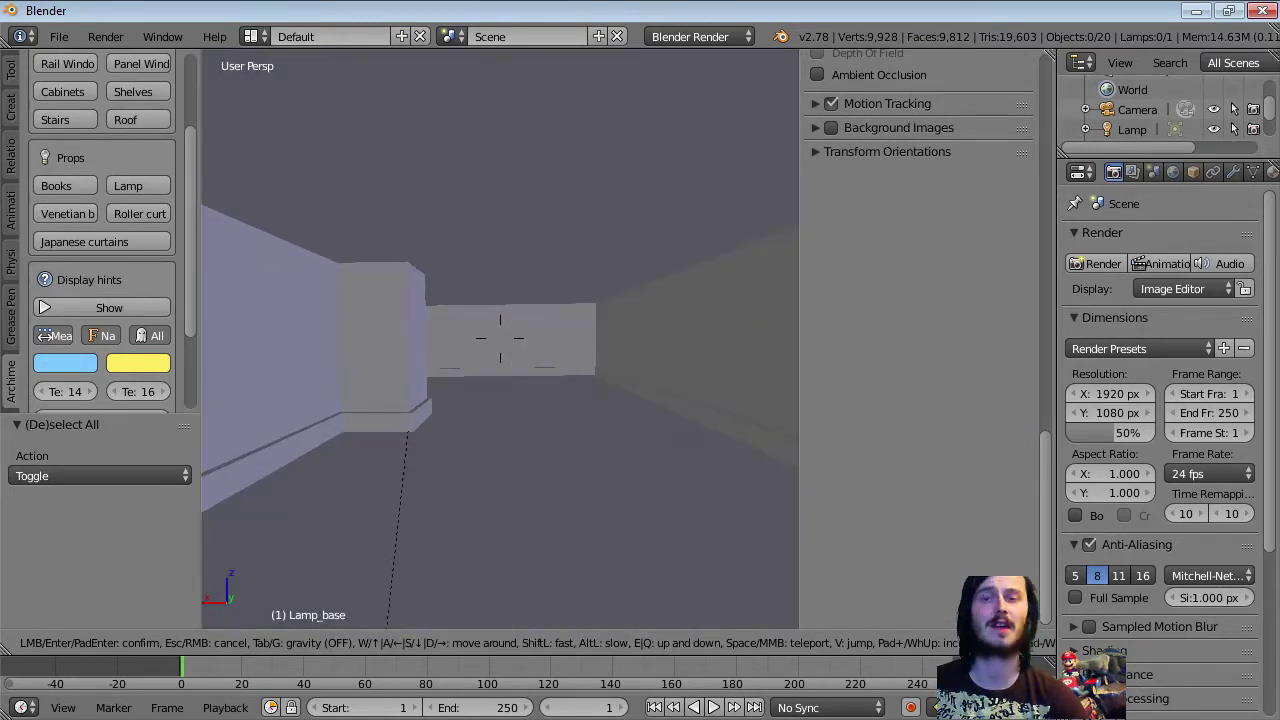
pyautogui.press('w')
pyautogui.press('Return')
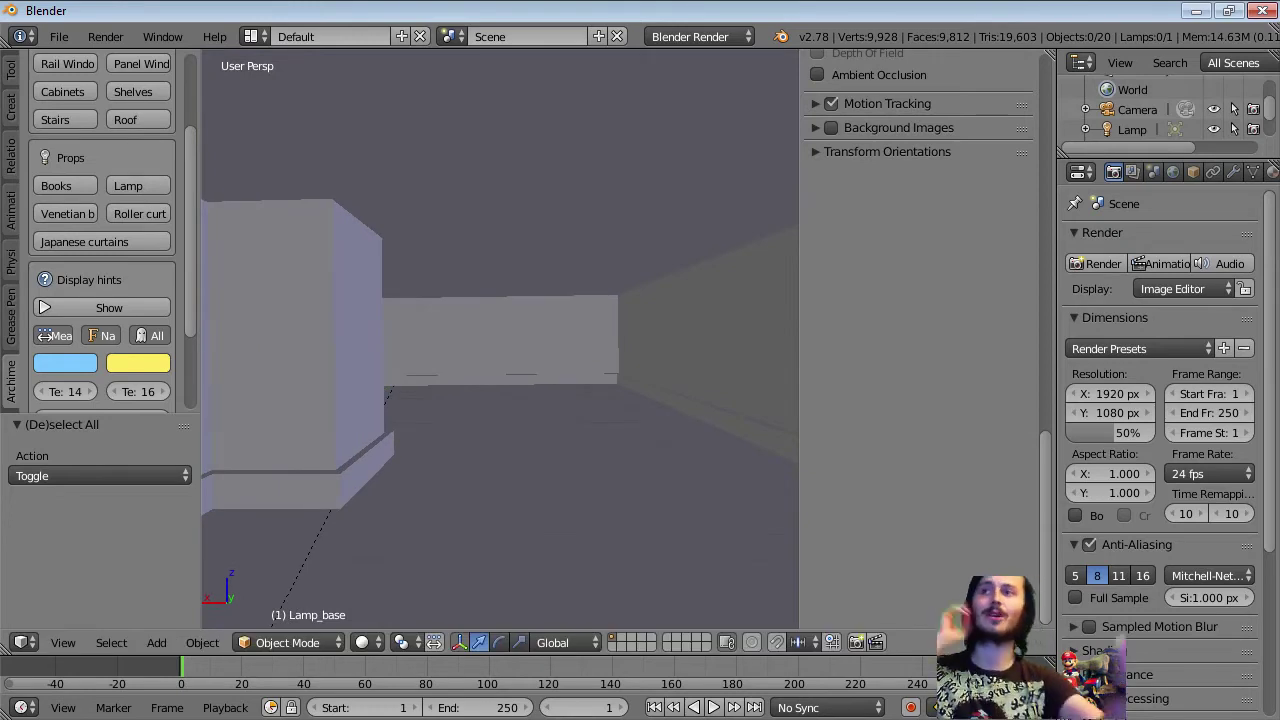
# Step: Face the room's long plain wall, place the 3D cursor on it above the baseboard, and add a rail window there
pyautogui.scroll(1, 140, 250)
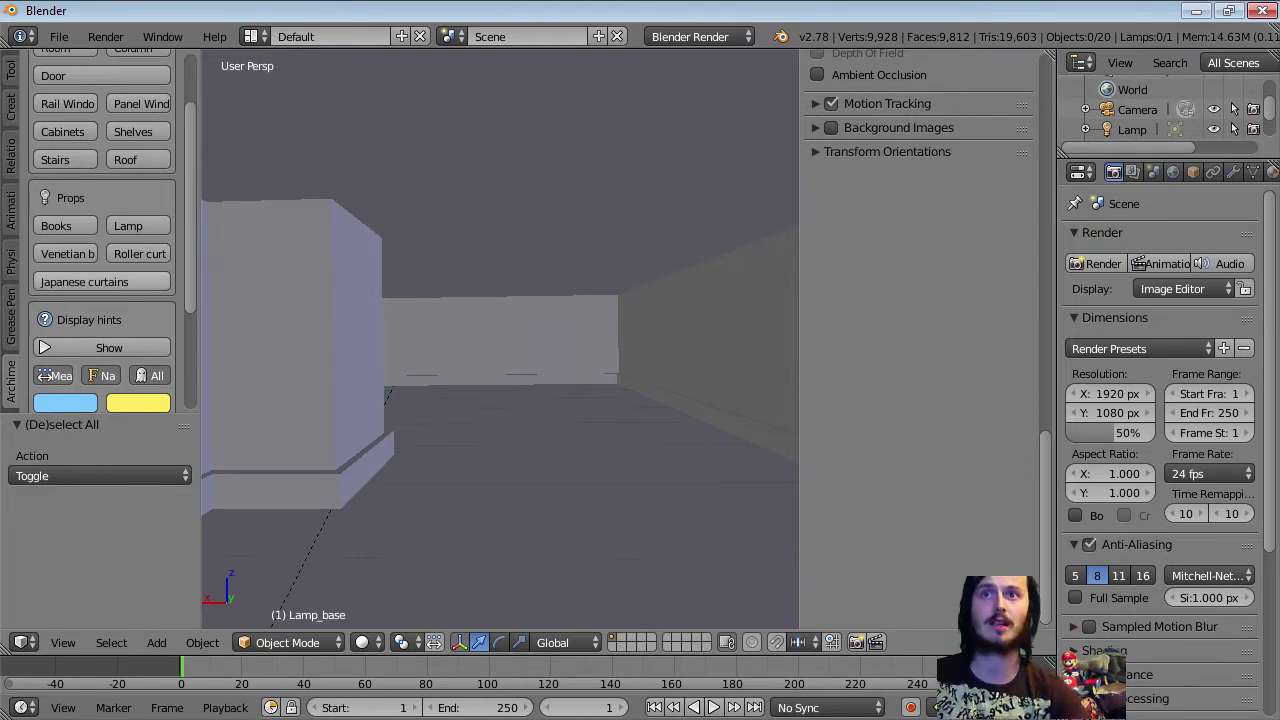
pyautogui.hotkey('shift', 'f')
pyautogui.click(500, 338)
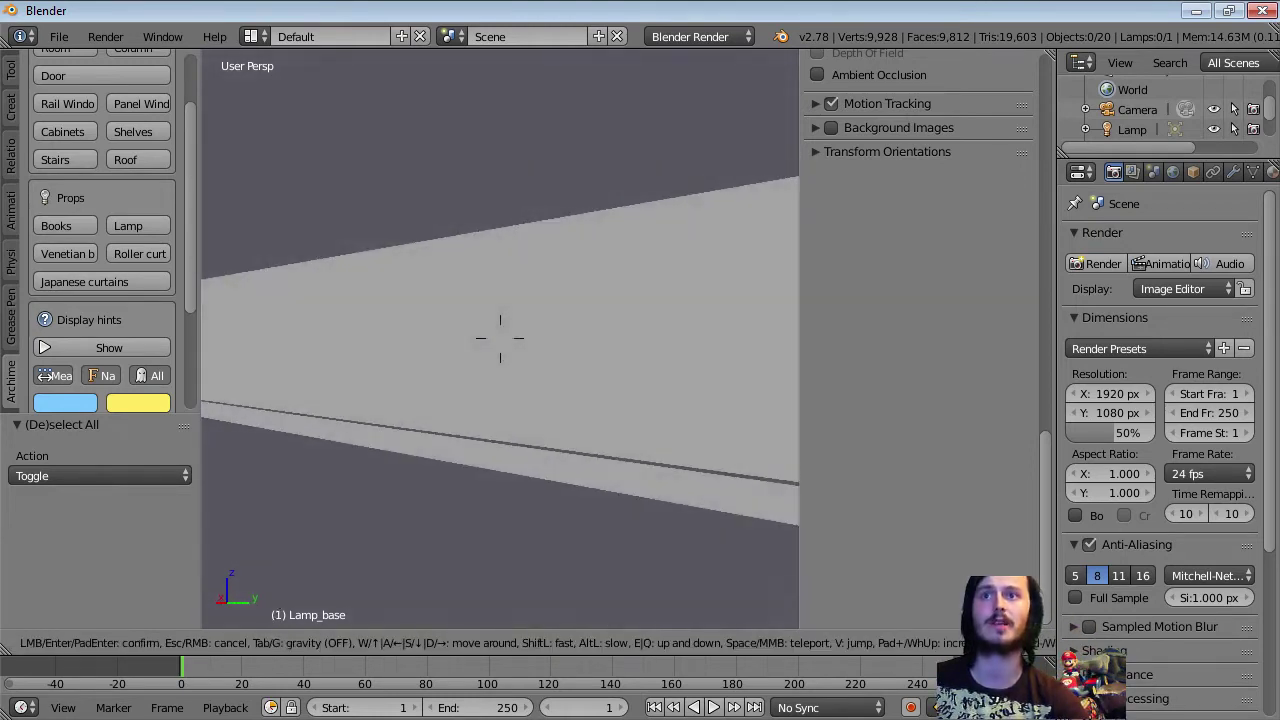
pyautogui.click(507, 388)
pyautogui.scroll(2, 68, 188)
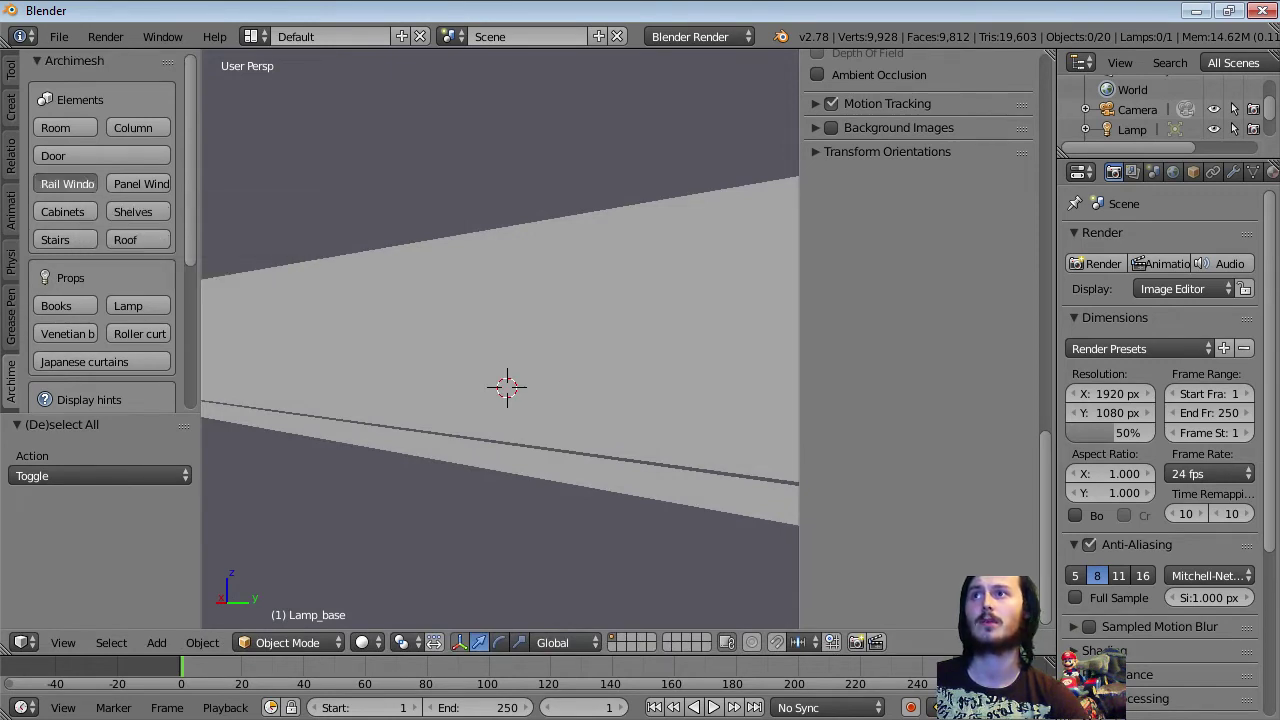
pyautogui.click(67, 183)
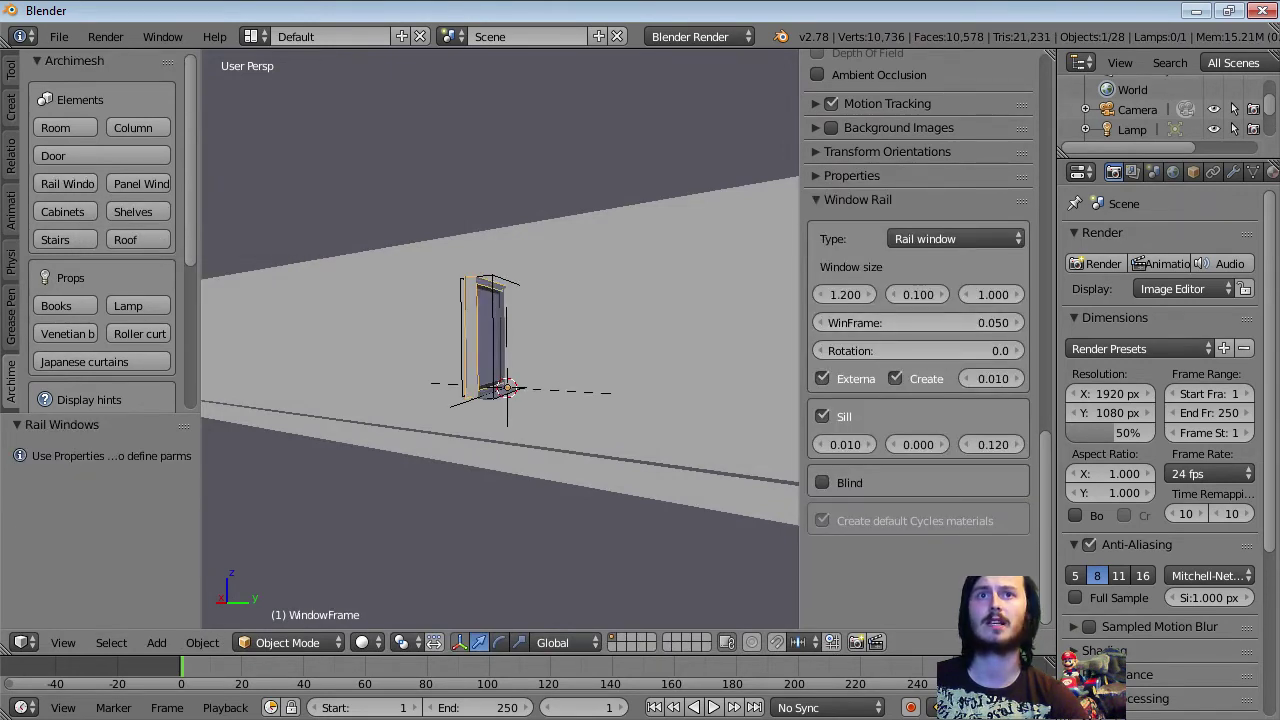
# Step: Set the rail window's rotation to 90 and cut its opening in the room wall with Auto Hole
pyautogui.moveTo(920, 350); pyautogui.dragTo(990, 350)
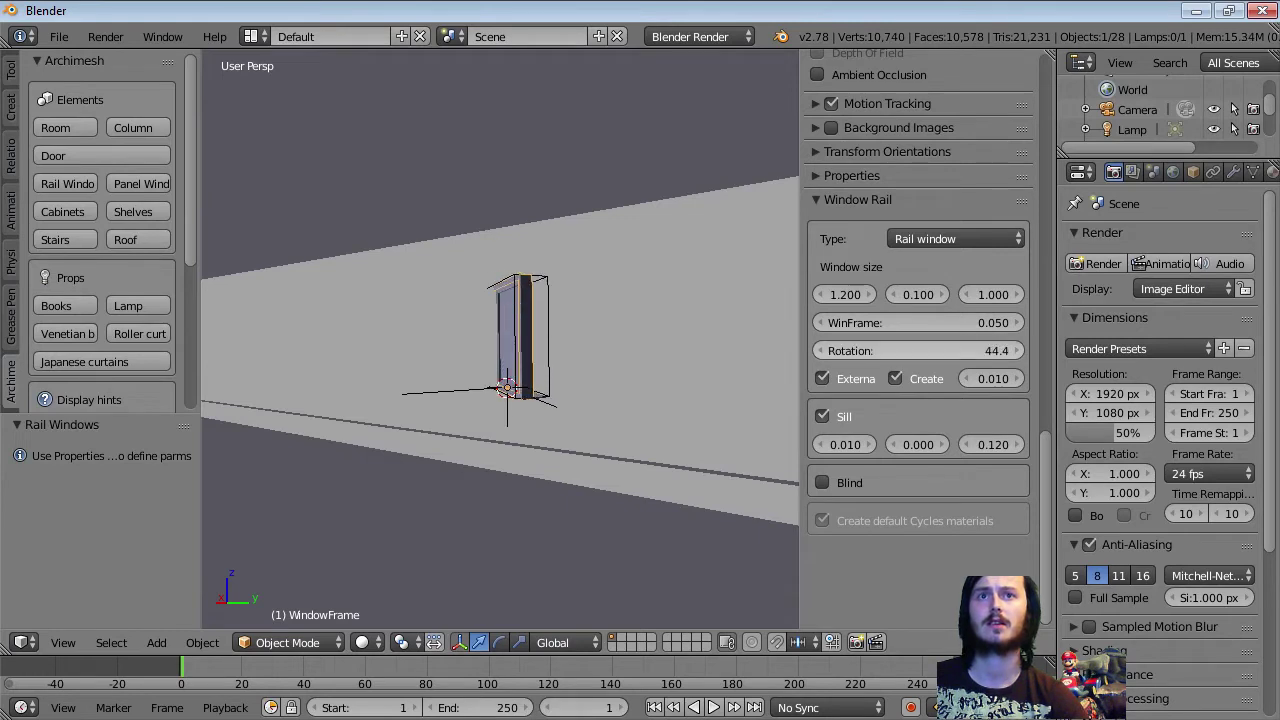
pyautogui.click(918, 350)
pyautogui.write('90')
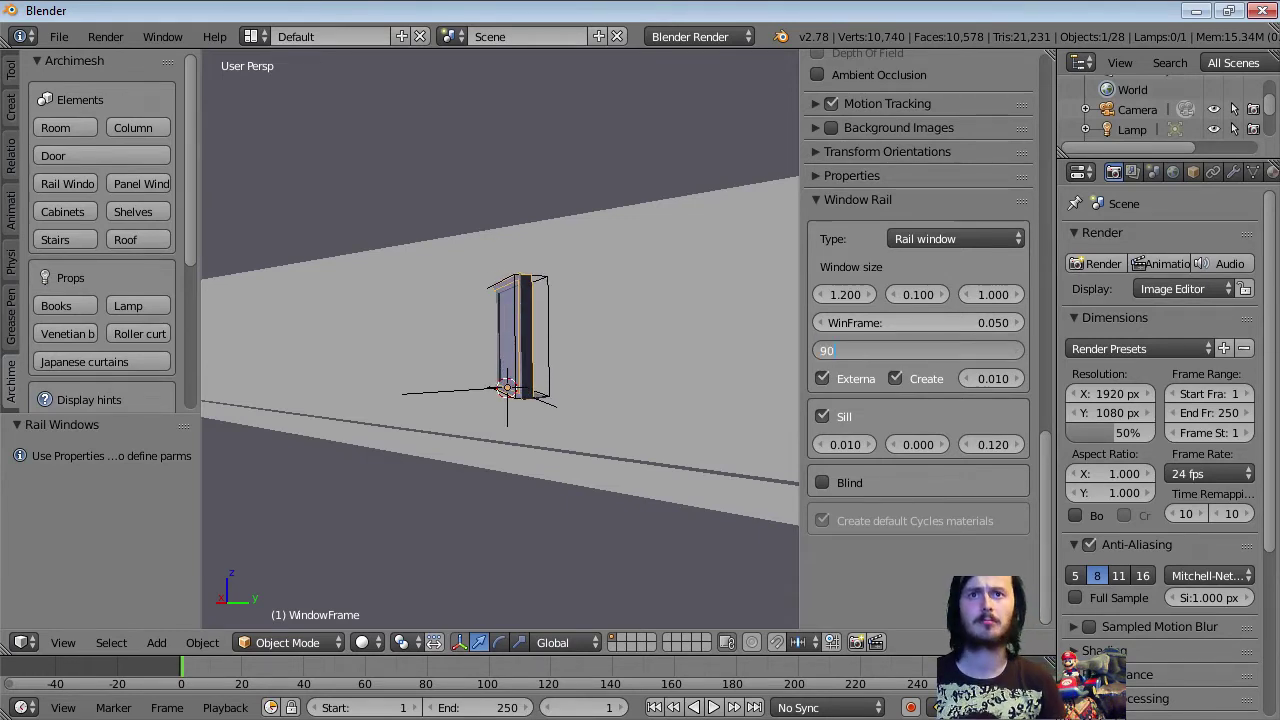
pyautogui.press('Return')
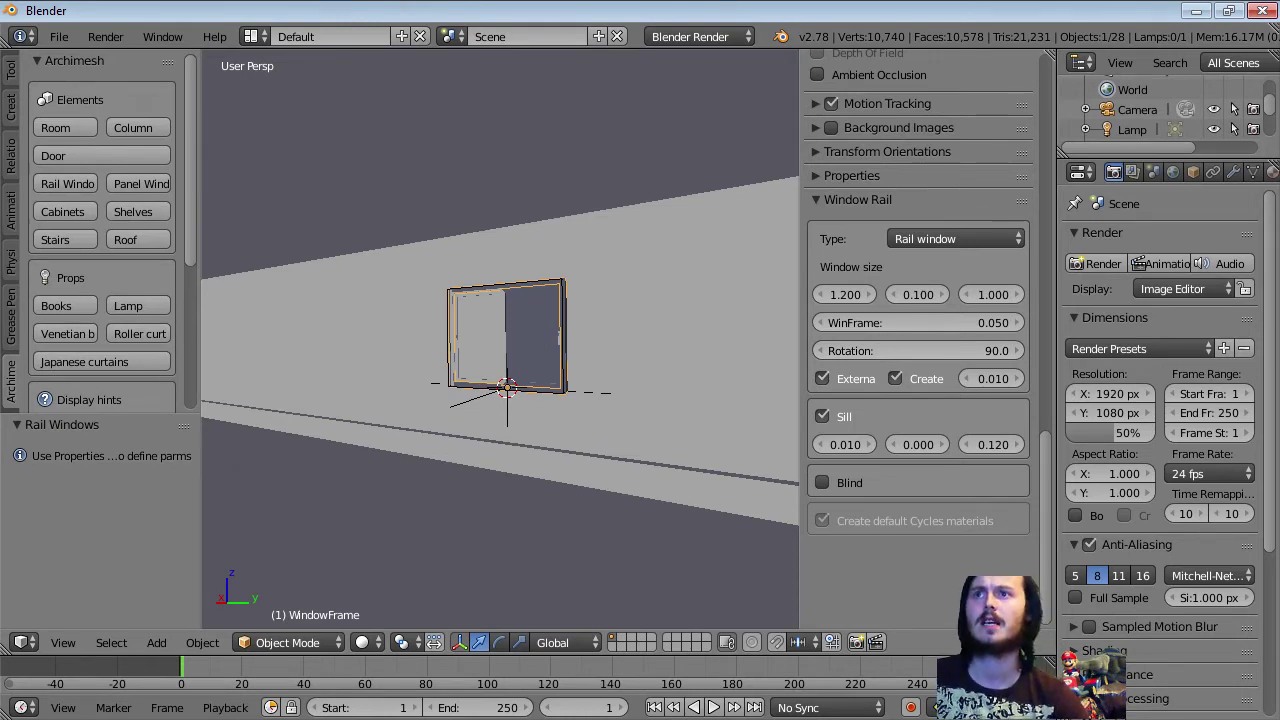
pyautogui.rightClick(640, 350)
pyautogui.click(66, 128)
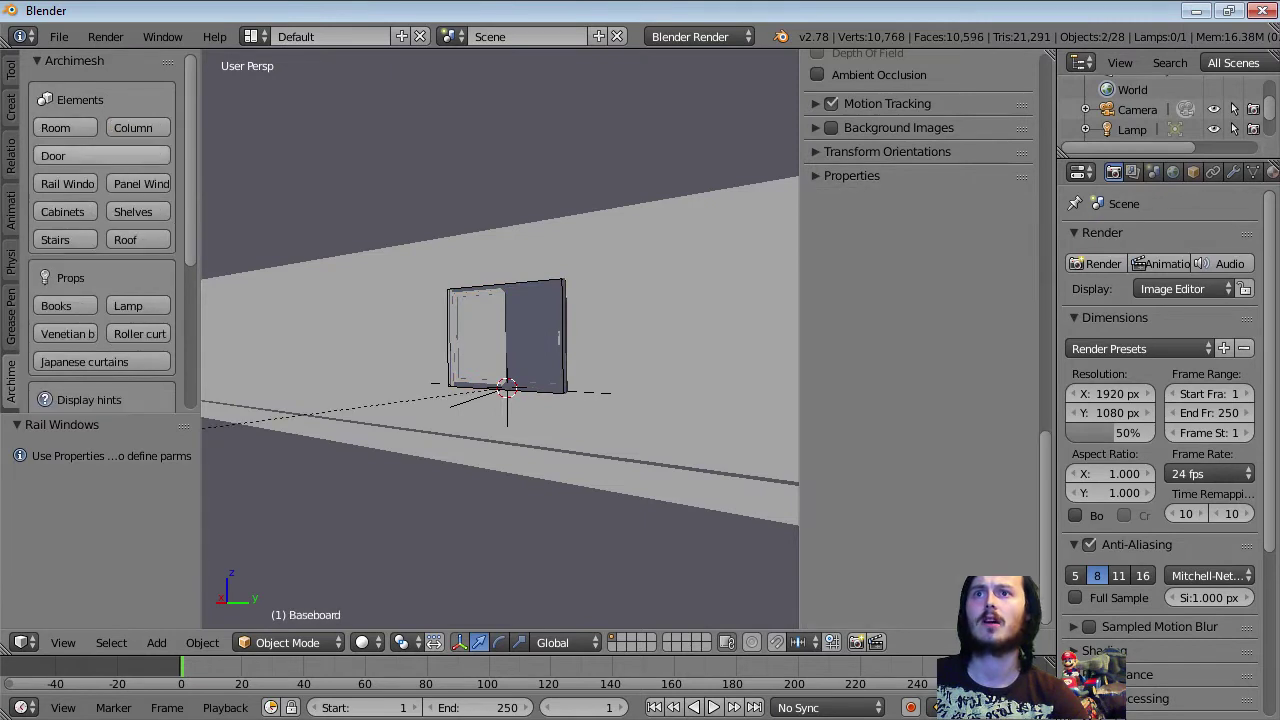
# Step: Slide the rail window's right sash open over the left one, moving it about -0.51 along Y
pyautogui.rightClick(558, 338)
pyautogui.rightClick(558, 338)
pyautogui.press('g')
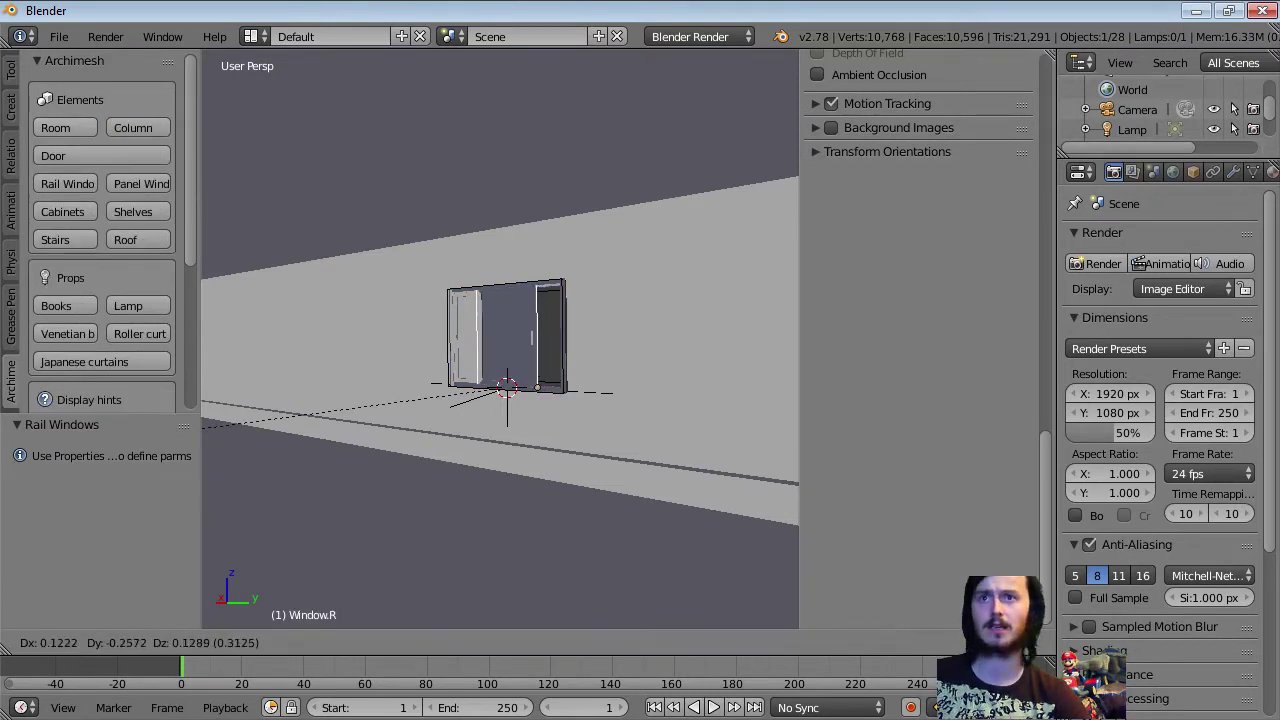
pyautogui.click(506, 337)
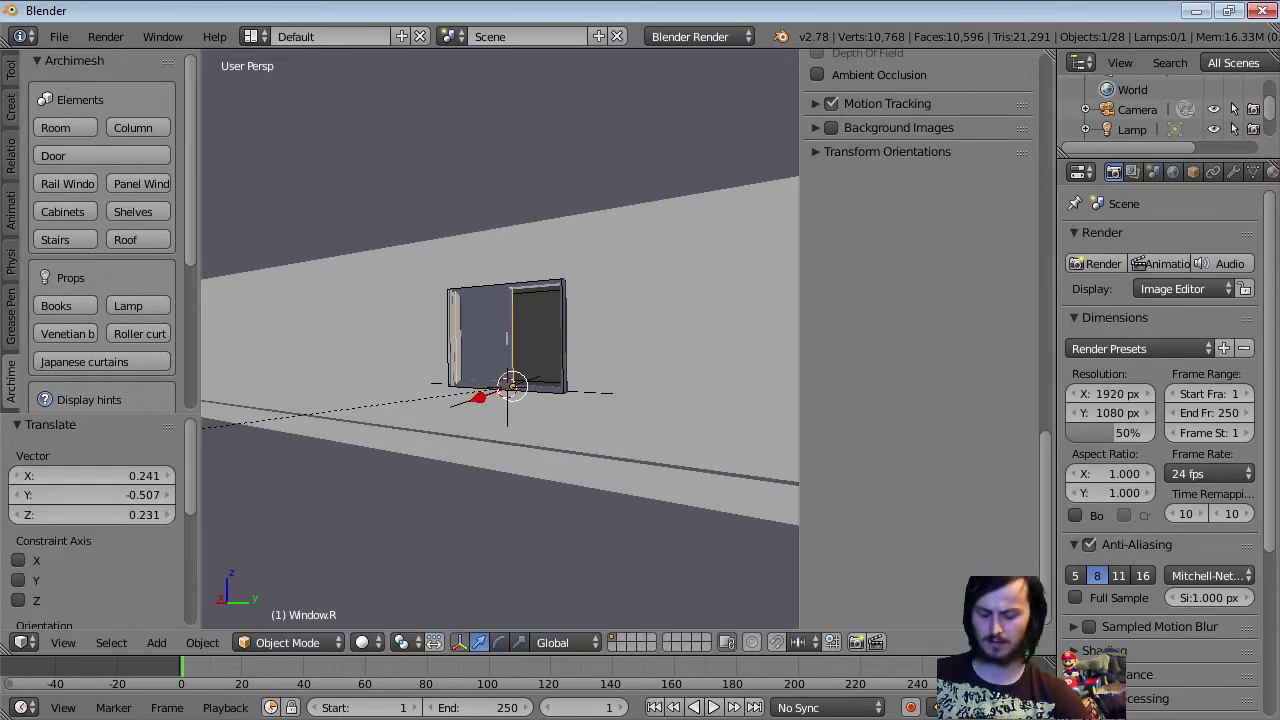
# Step: Walk up to the opened rail window to inspect it closely, and back away until the whole window is in view
pyautogui.hotkey('shift', 'f')
pyautogui.press('w')
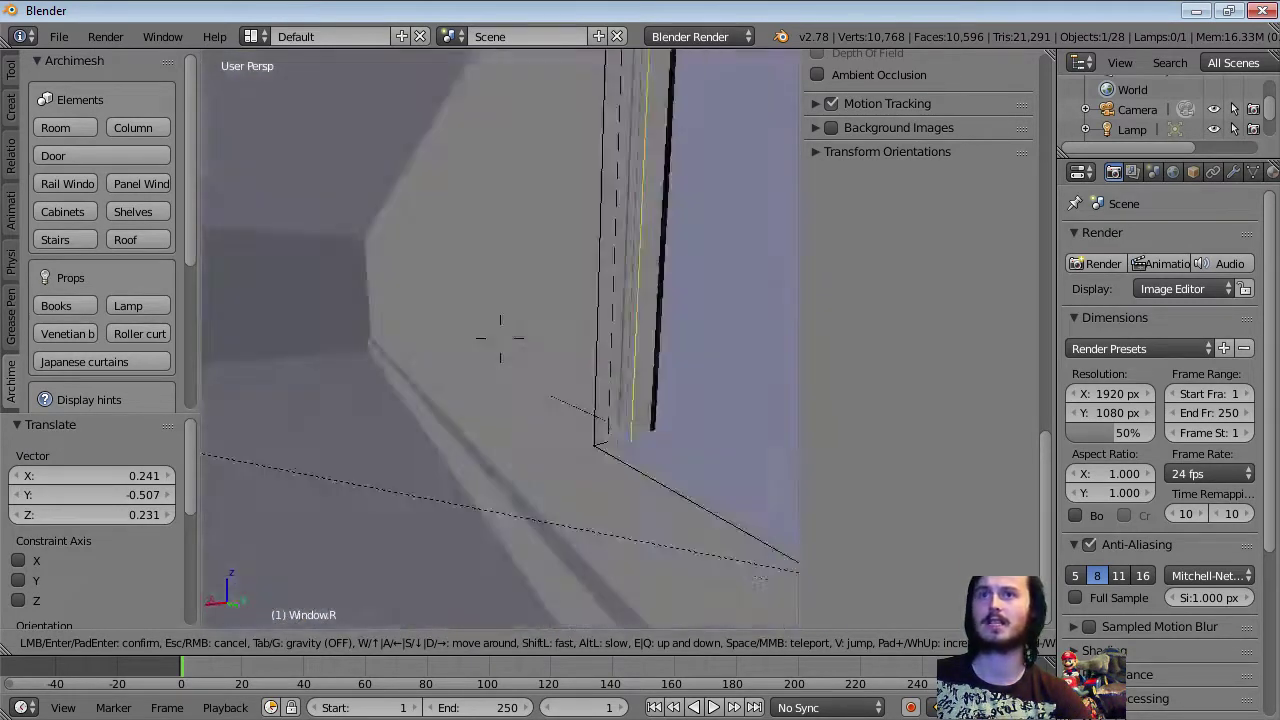
pyautogui.press('s')
pyautogui.click(500, 338)
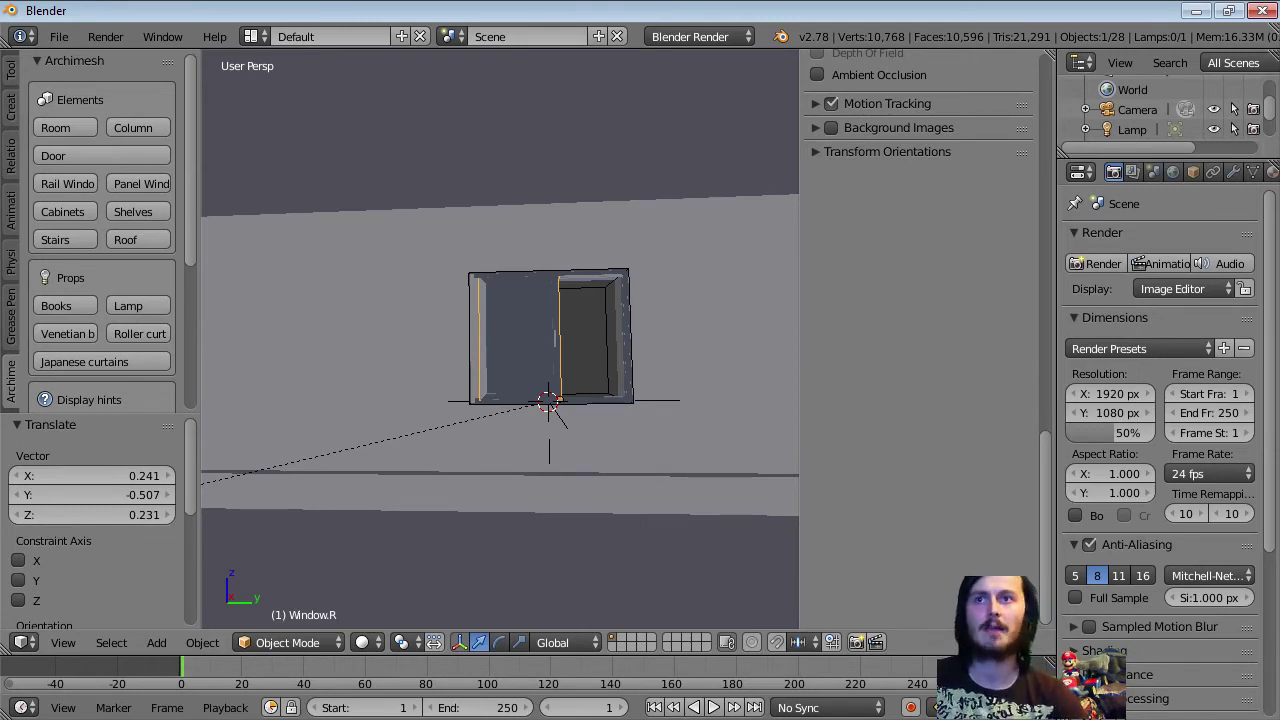
# Step: Select the room and walk back through it to face the wall with the door
pyautogui.rightClick(556, 413)
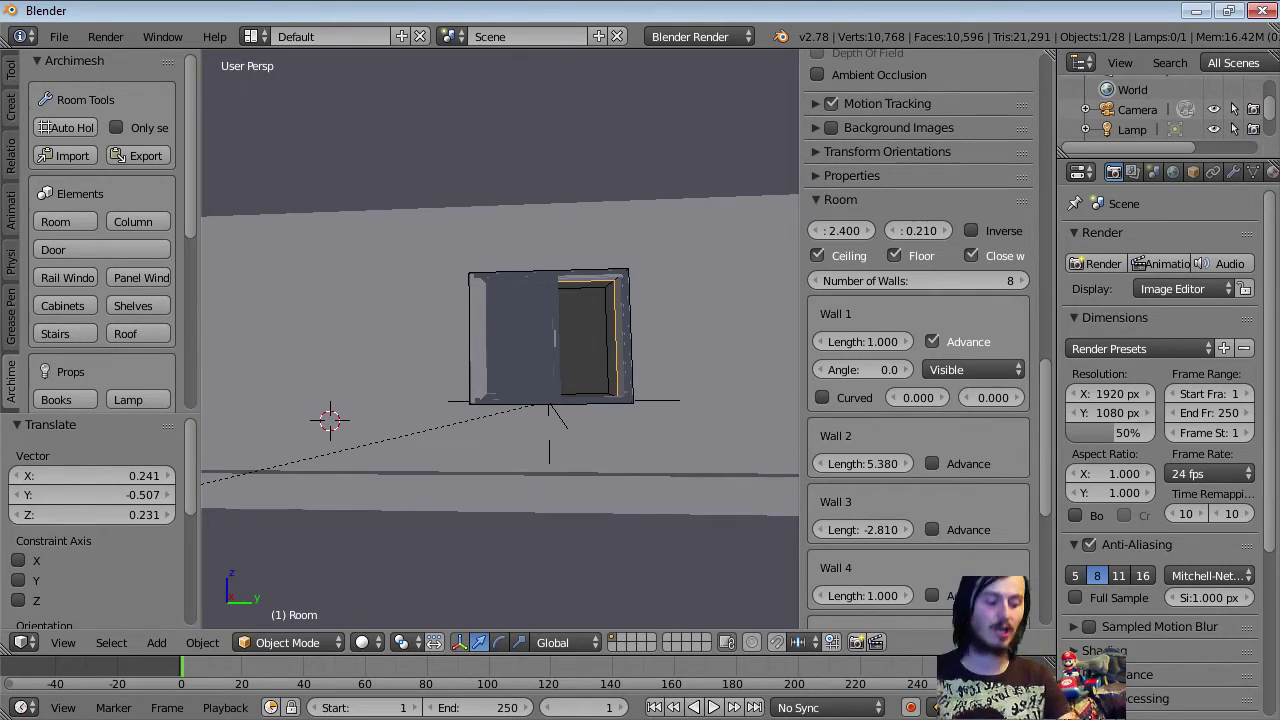
pyautogui.hotkey('shift', 'f')
pyautogui.click(500, 339)
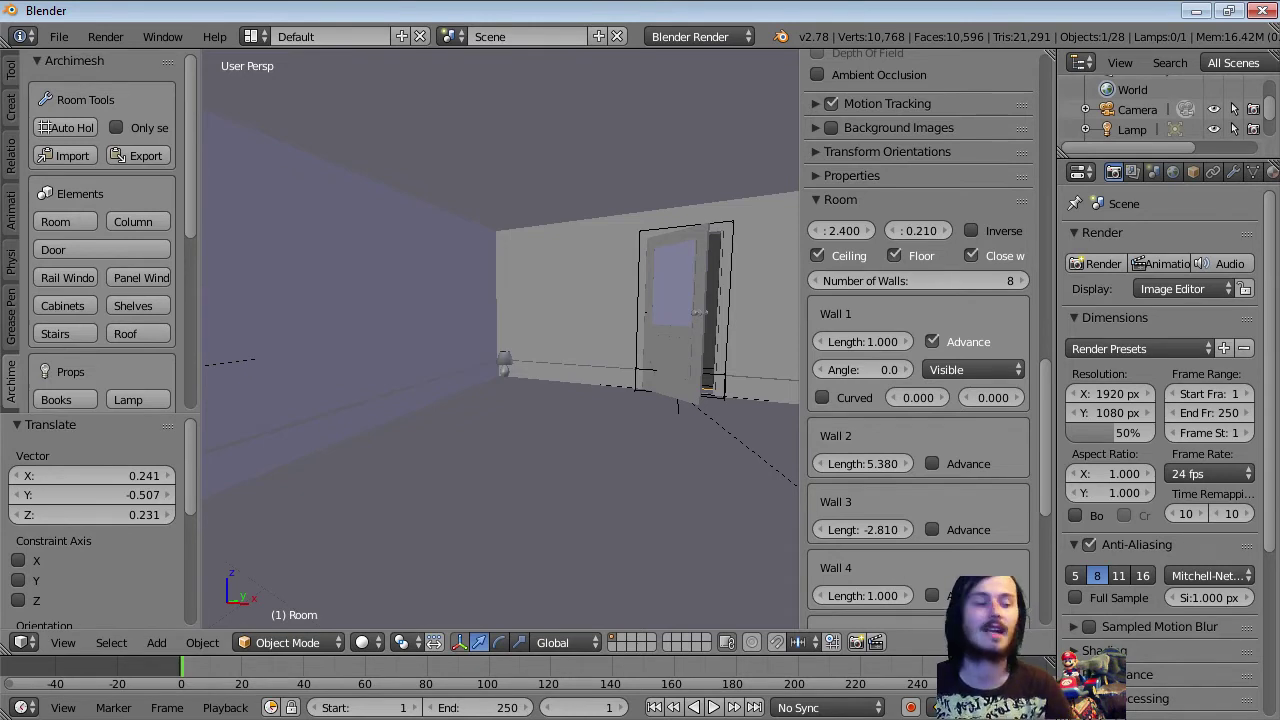
# Step: Look up the Archimesh add-on in the user preferences by searching the add-ons for "mesh", and close the preferences
pyautogui.click(59, 36)
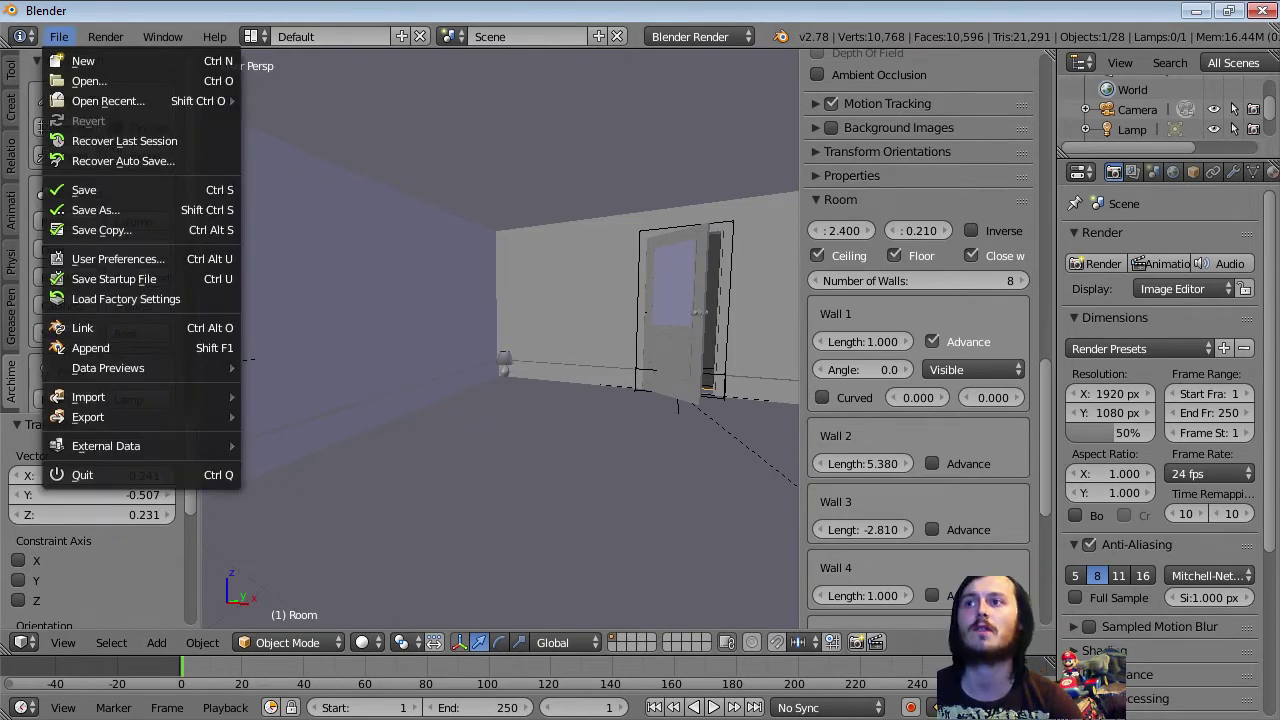
pyautogui.click(118, 259)
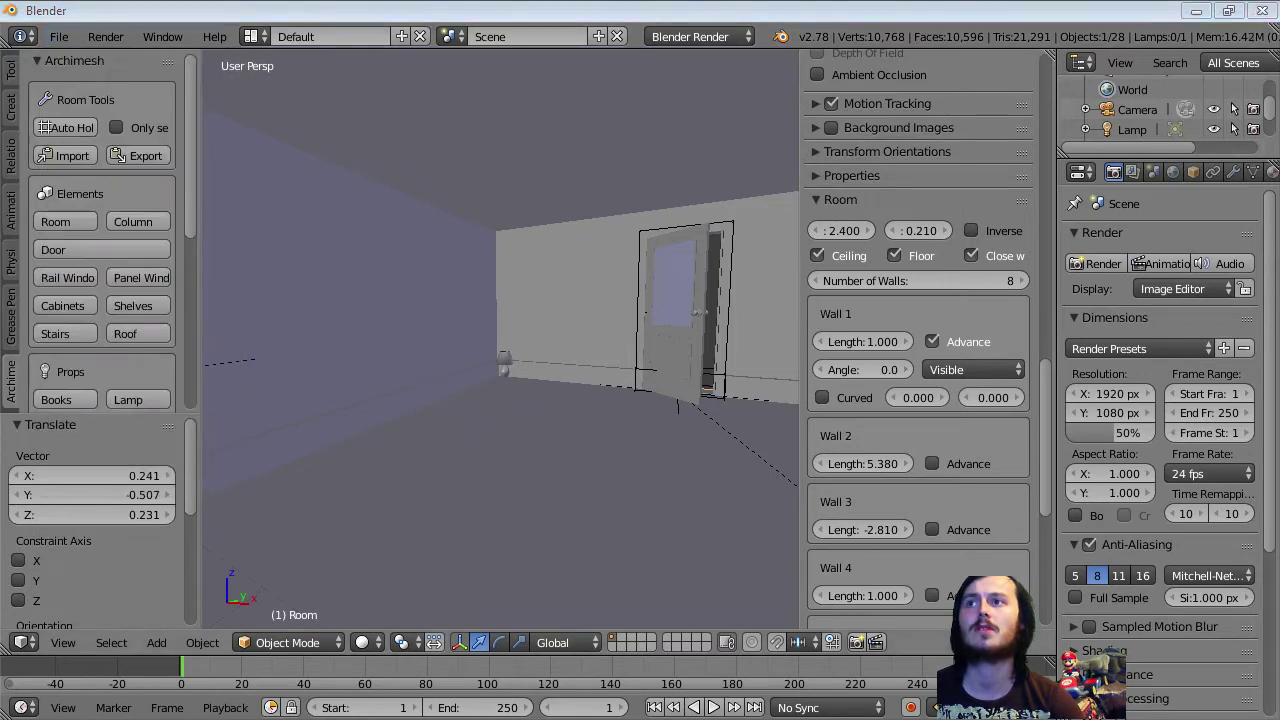
pyautogui.hotkey('ctrl', 'alt', 'u')
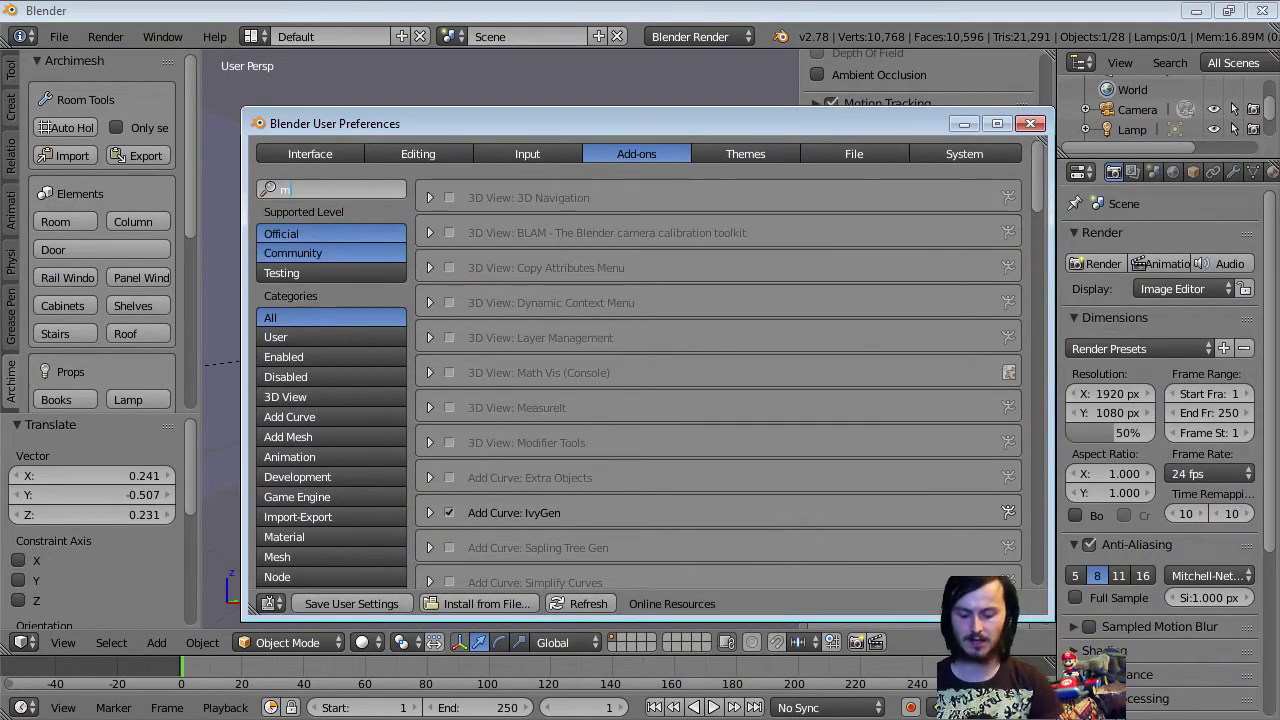
pyautogui.write('mesh')
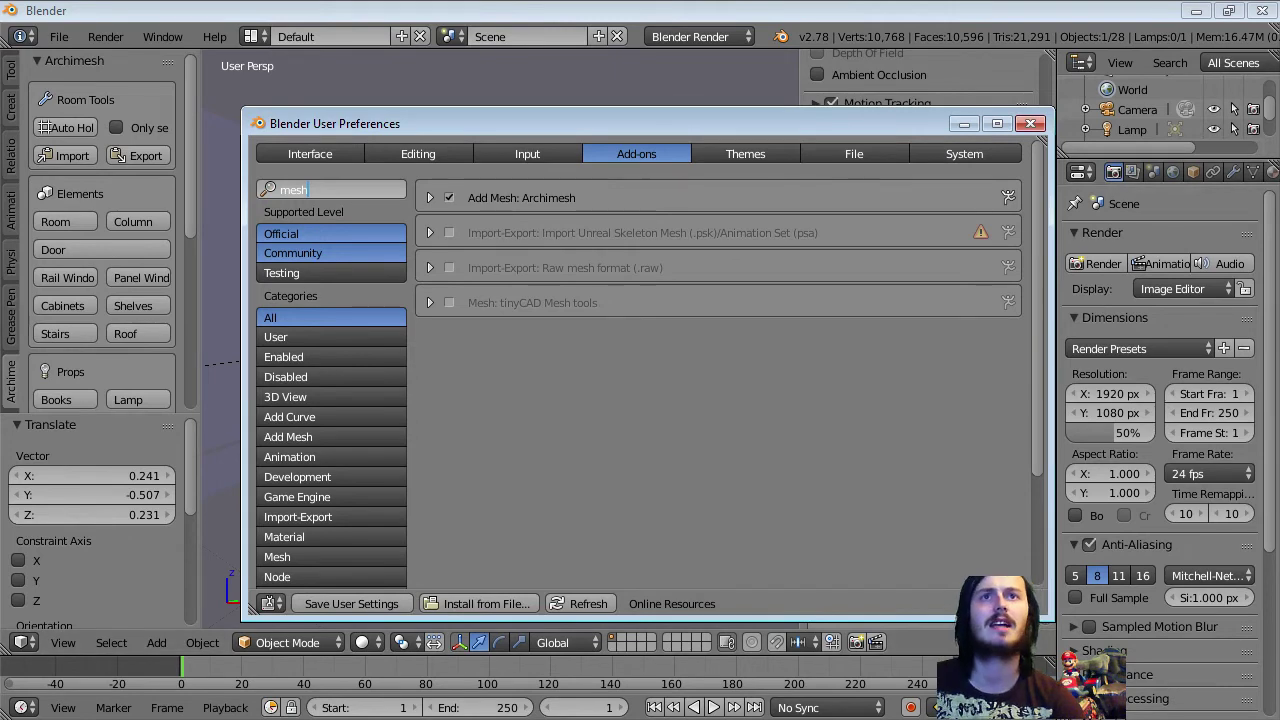
pyautogui.click(1030, 123)
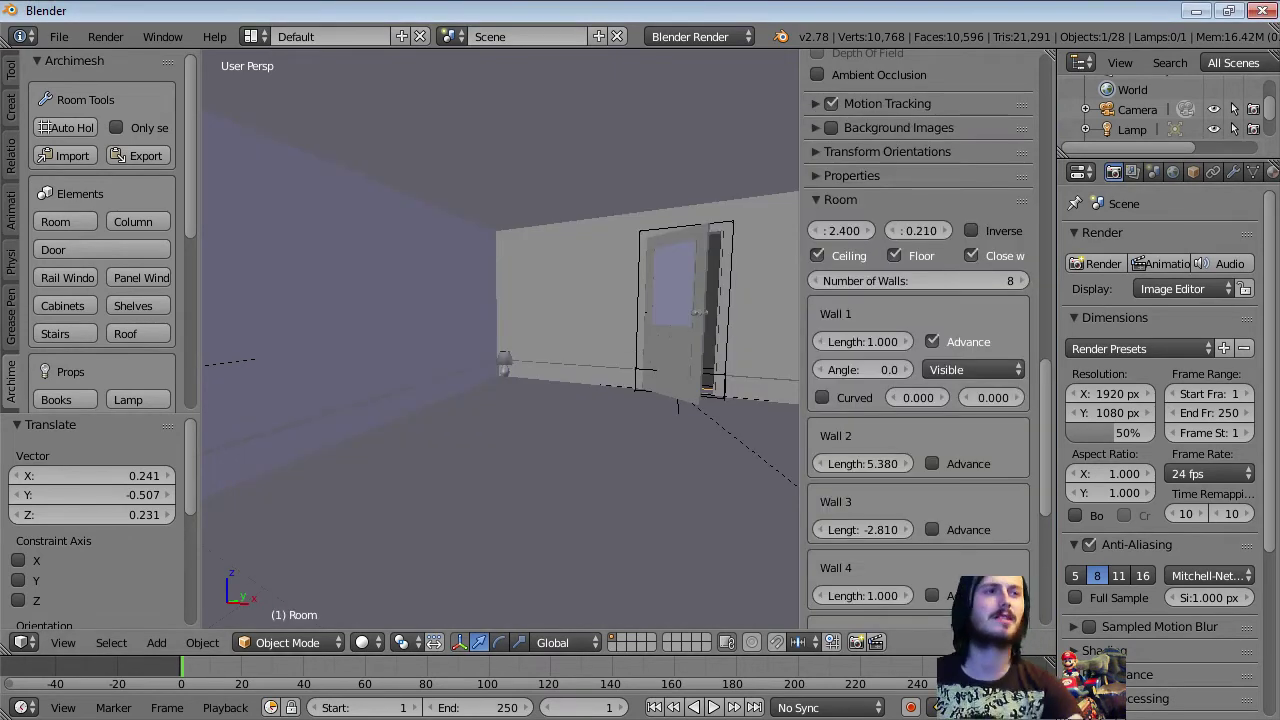